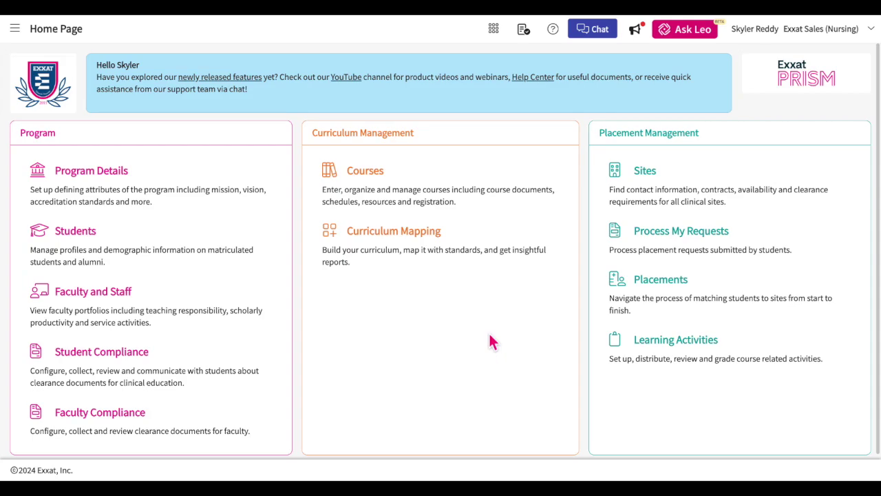
Open the wishlists of the NUR Demo 211 BSN Course 1 offering in Placements.
left_click(664, 290)
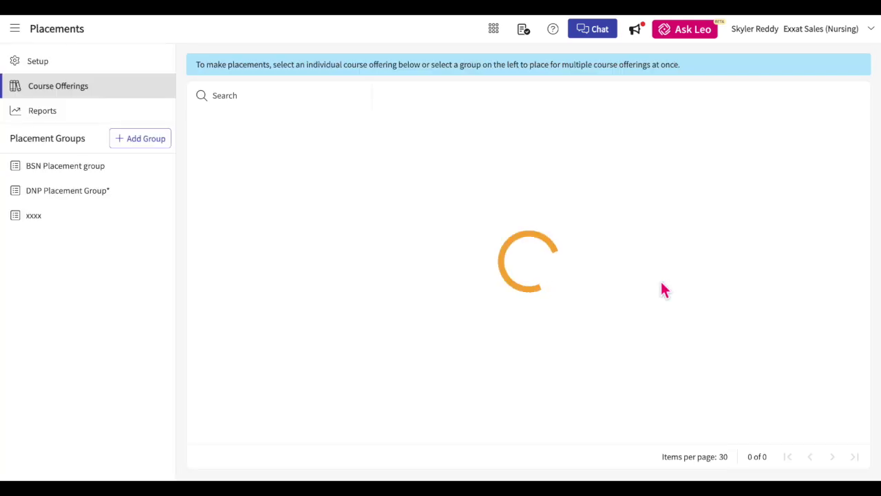
left_click(15, 31)
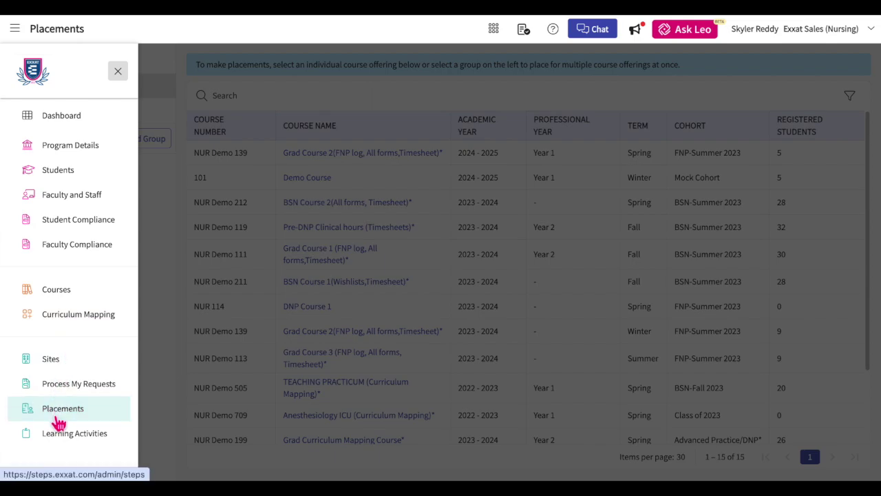
left_click(173, 319)
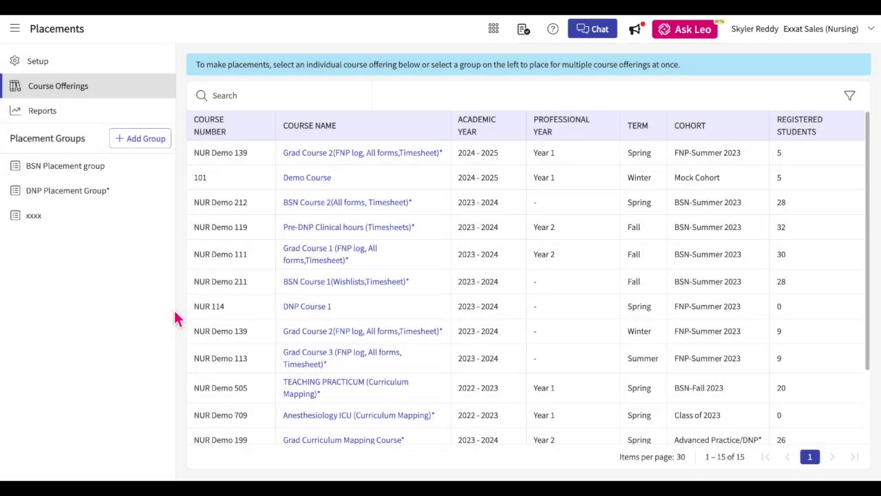
left_click(374, 282)
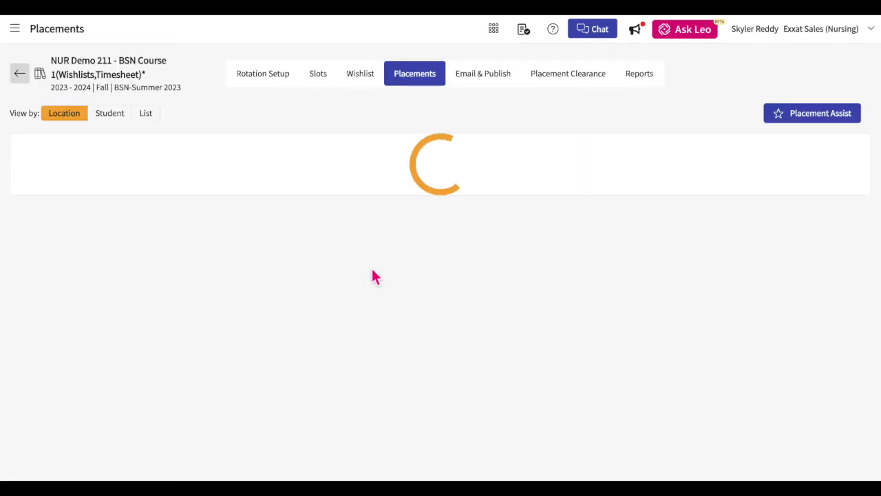
left_click(370, 84)
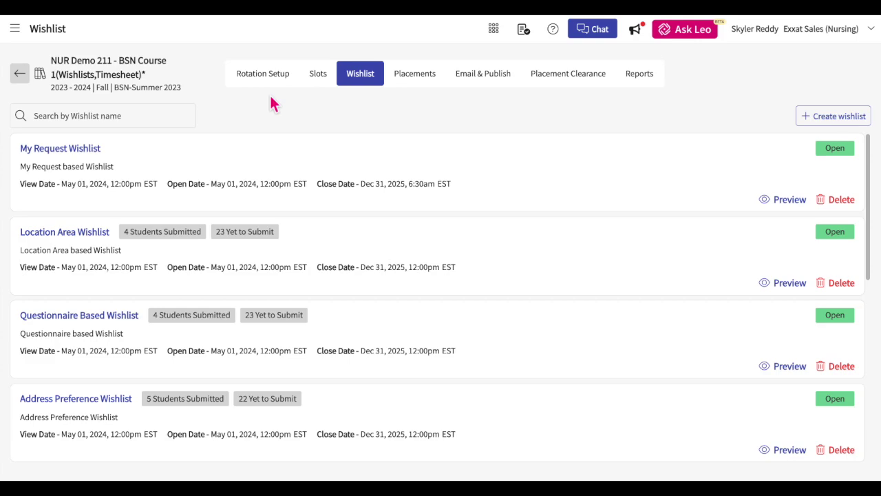
Start creating a new wishlist for the course and name it "New Slot".
left_click(818, 118)
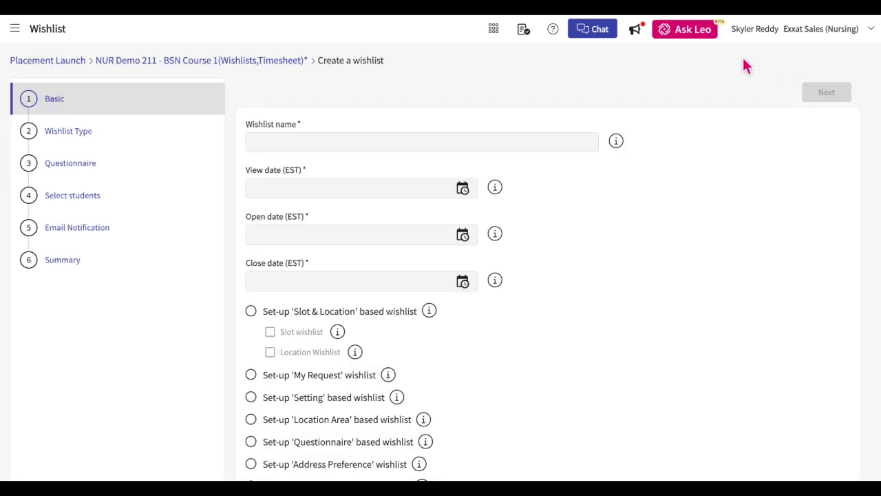
left_click(506, 143)
type("New Slot")
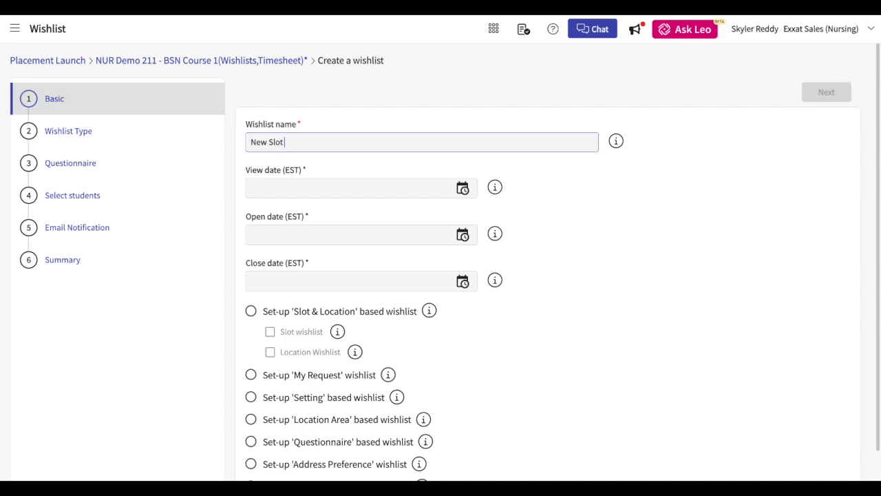
left_click(598, 183)
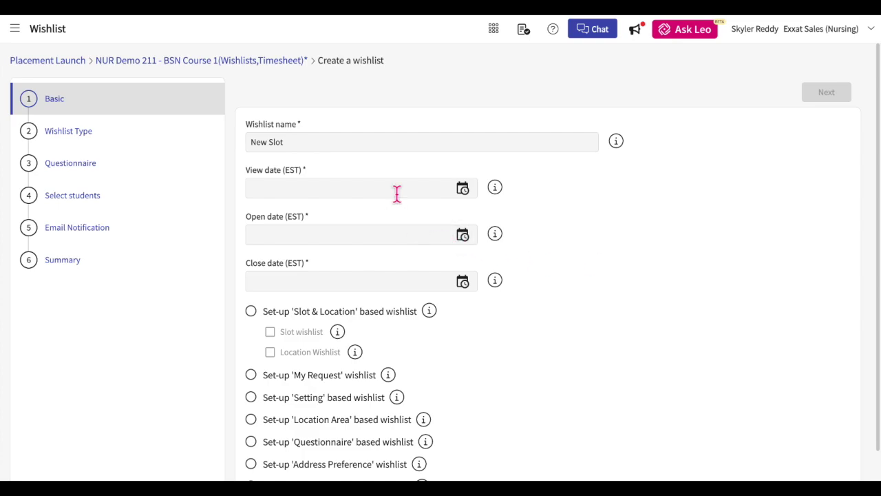
Set the wishlist's view date to June 28, 2024 12:00 PM.
left_click(461, 191)
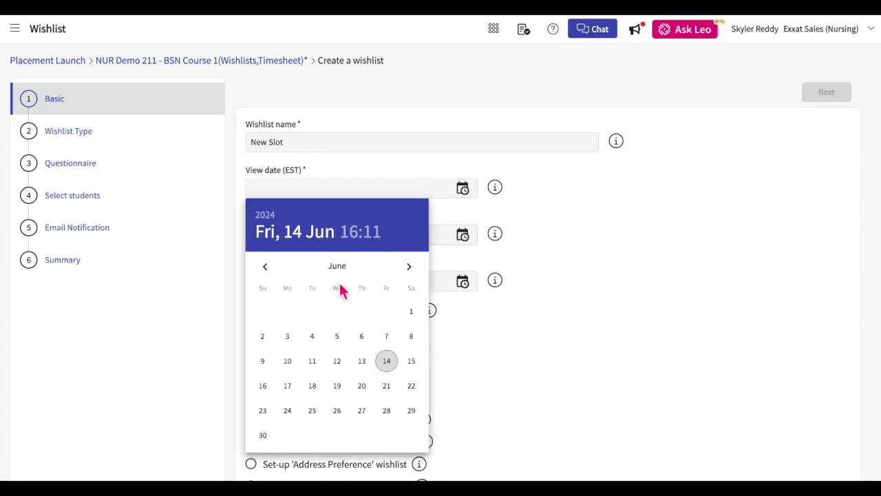
left_click(265, 267)
left_click(410, 267)
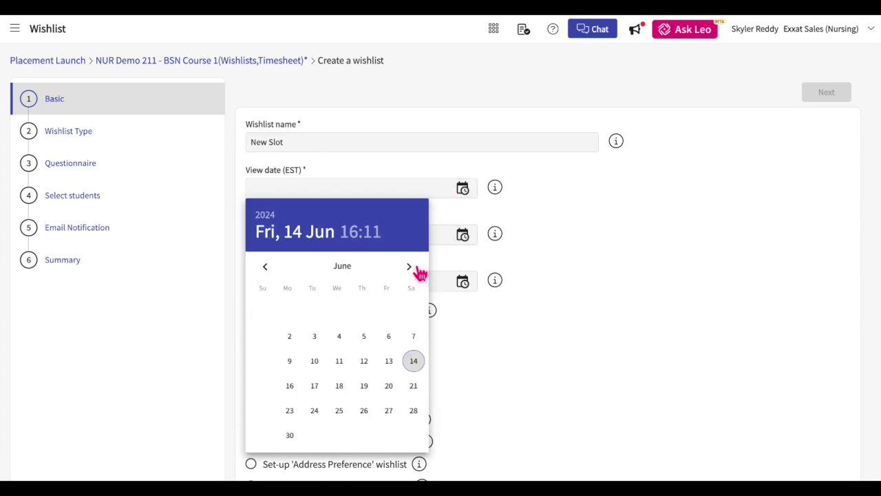
left_click(409, 413)
left_click(340, 275)
left_click(340, 277)
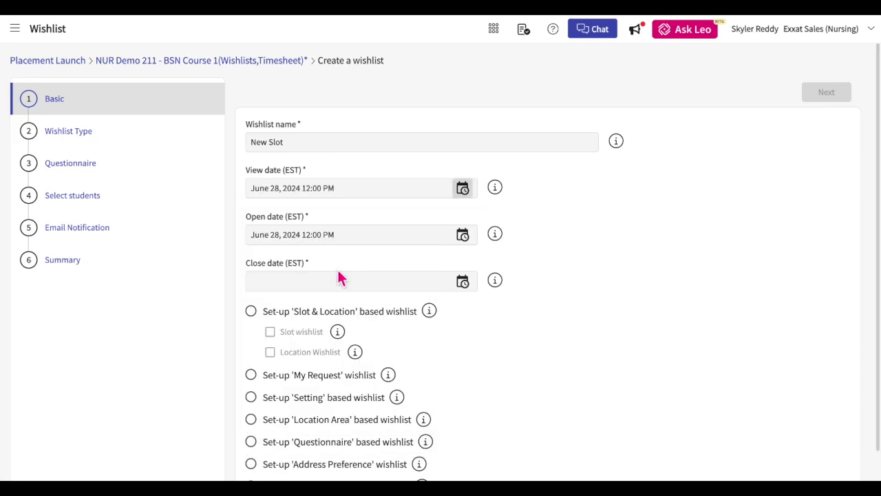
Set the wishlist's close date to August 31, 2024 12:00 PM.
left_click(464, 281)
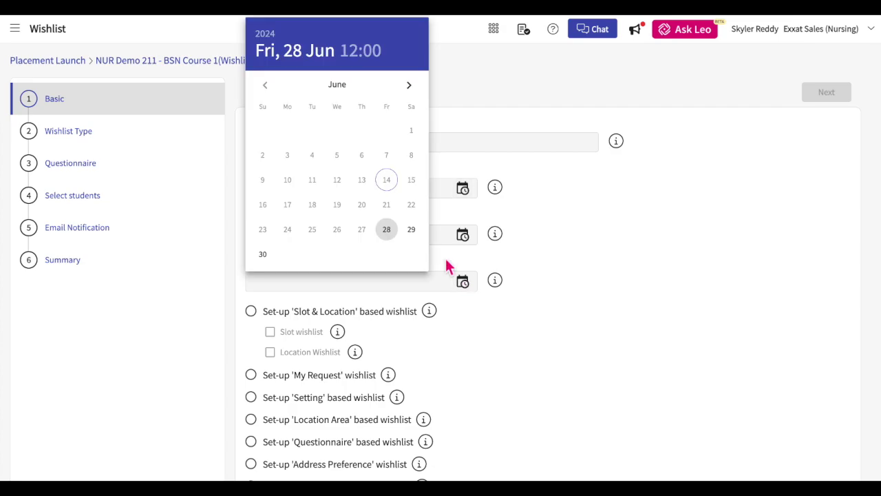
left_click(409, 85)
left_click(409, 110)
left_click(414, 256)
left_click(348, 126)
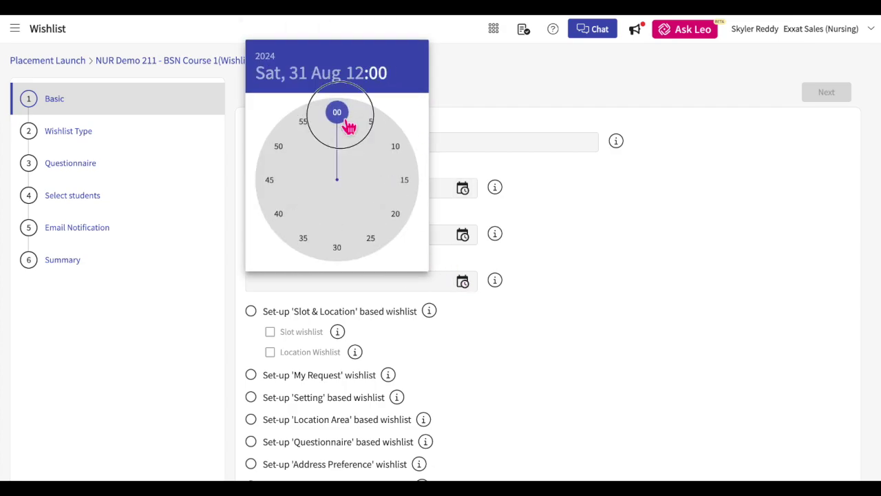
left_click(348, 127)
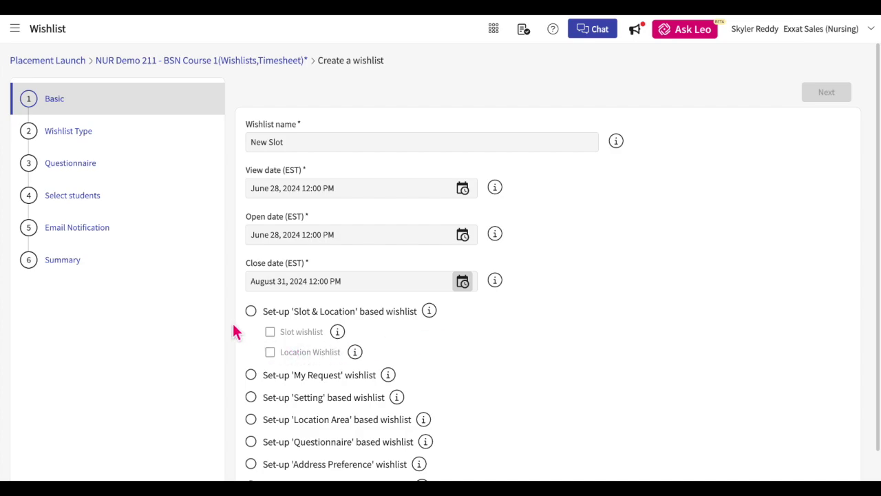
Try the Slot wishlist and Location Wishlist options of the 'Slot & Location' based type.
left_click(250, 311)
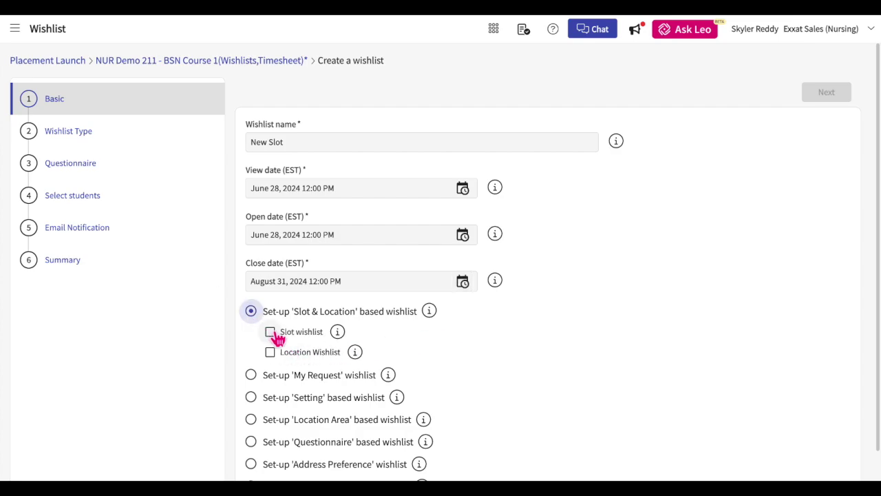
left_click(270, 333)
left_click(271, 333)
left_click(271, 352)
left_click(272, 334)
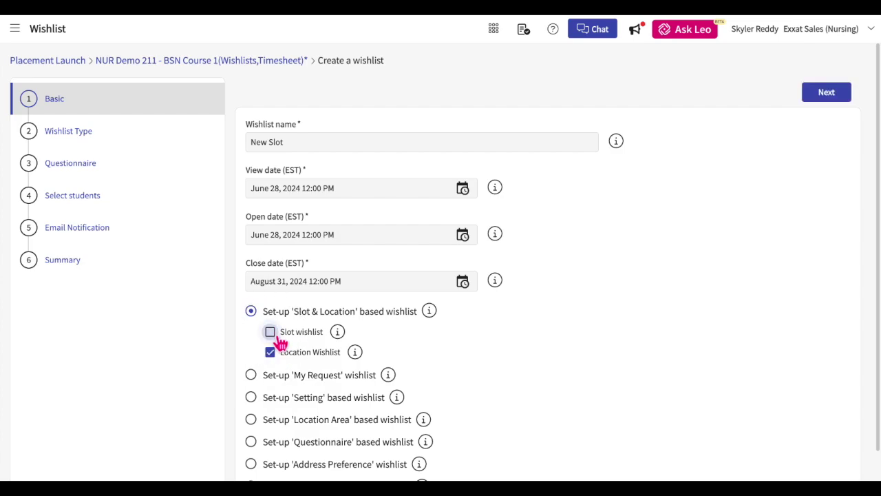
left_click(272, 333)
left_click(273, 353)
Try the Setting, Location Area, Questionnaire, Address Preference and Rotation Preference wishlist types one after another.
left_click(251, 397)
left_click(252, 421)
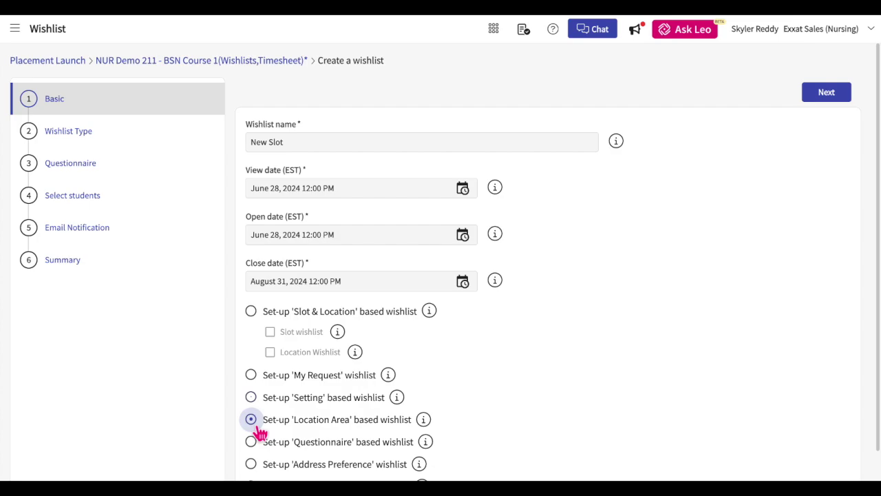
left_click(251, 442)
scroll(255, 451, "down", 1)
left_click(251, 432)
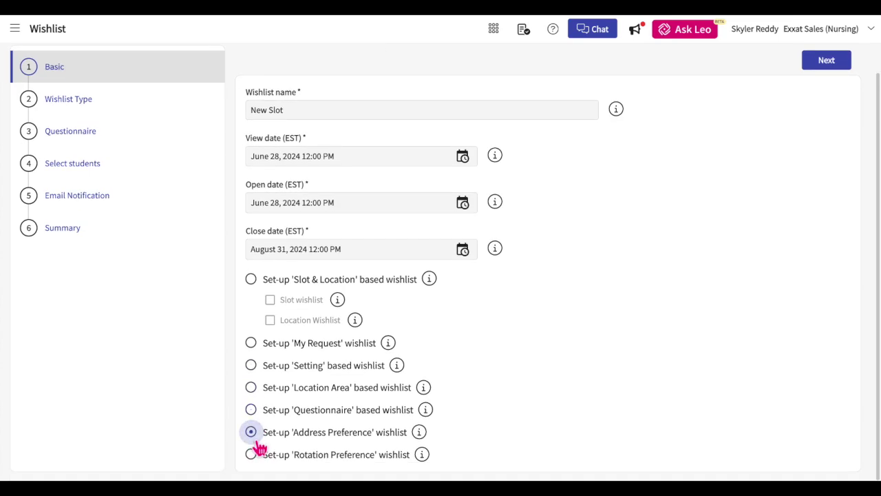
left_click(251, 454)
Choose the 'Slot & Location' based type with only Slot wishlist enabled and continue to the Wishlist Type stage.
scroll(572, 313, "up", 1)
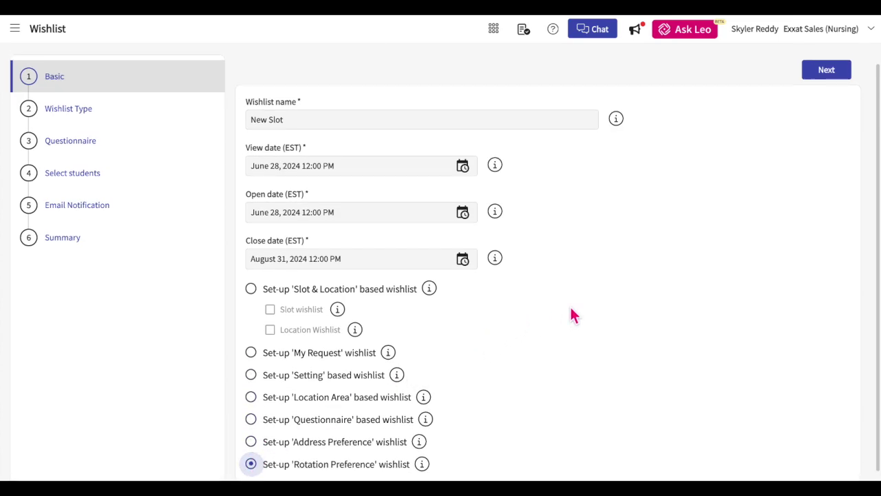
scroll(573, 315, "up", 1)
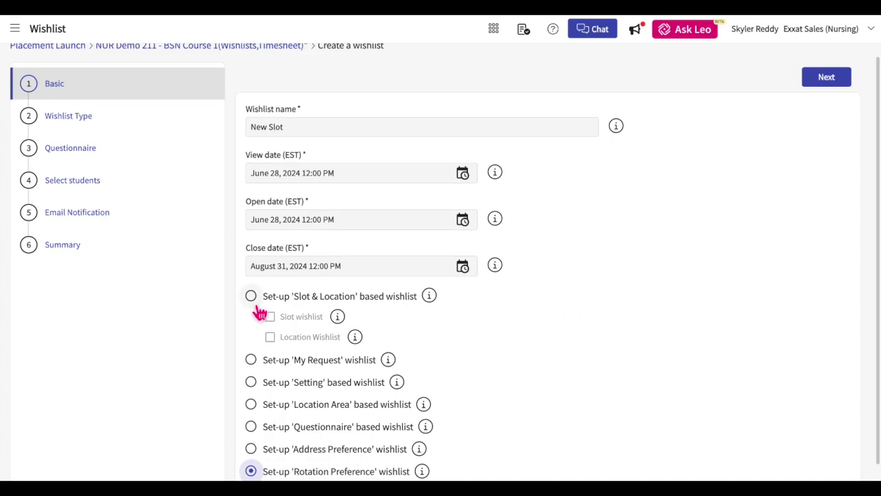
left_click(250, 296)
left_click(270, 316)
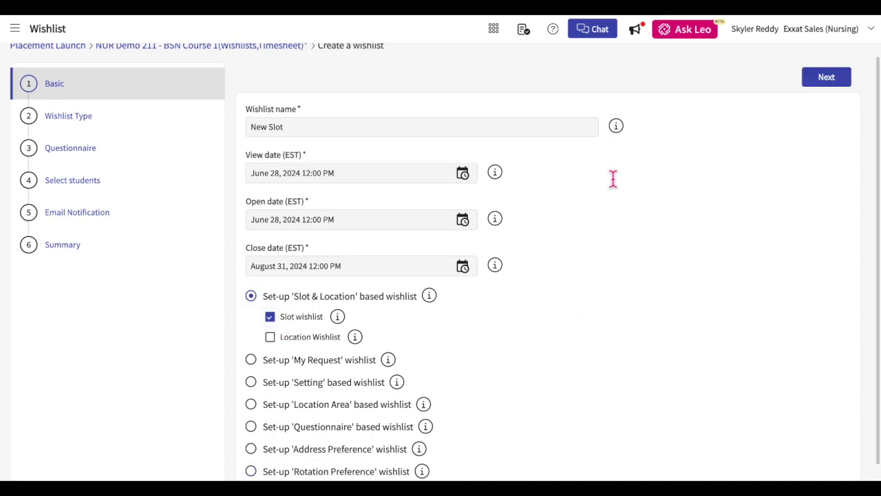
left_click(826, 77)
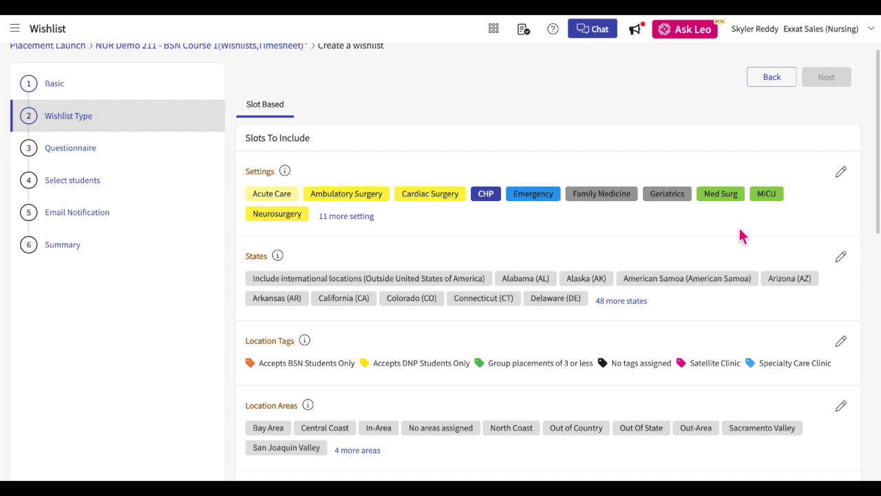
Exclude In-Area and No areas assigned from the location areas of the slots to include, and save.
scroll(742, 236, "down", 1)
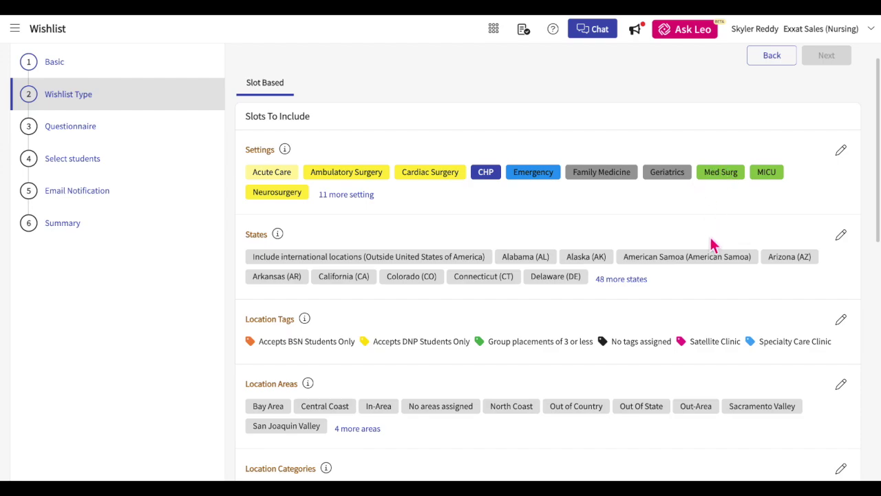
scroll(723, 301, "down", 3)
scroll(723, 301, "down", 2)
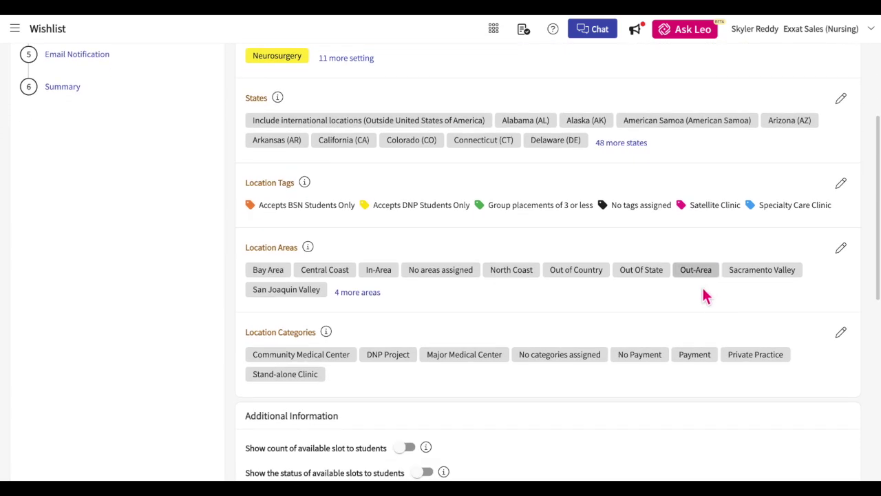
scroll(713, 373, "up", 1)
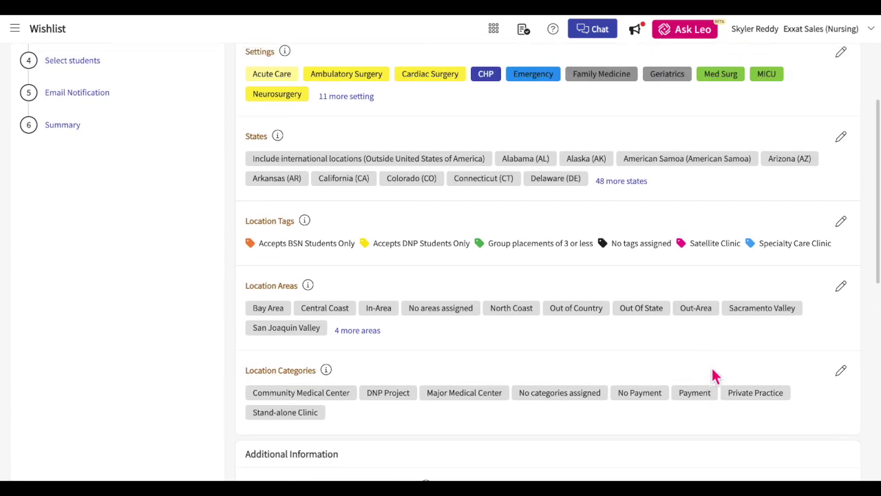
left_click(841, 288)
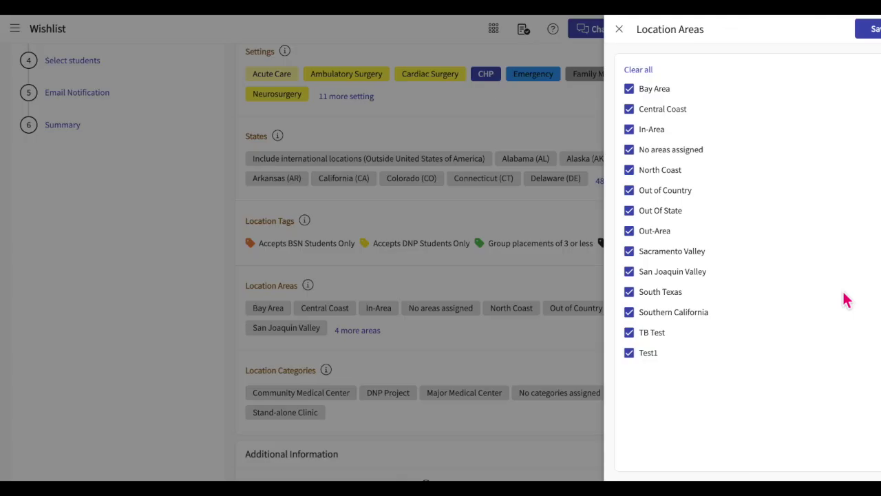
left_click(602, 131)
left_click(597, 151)
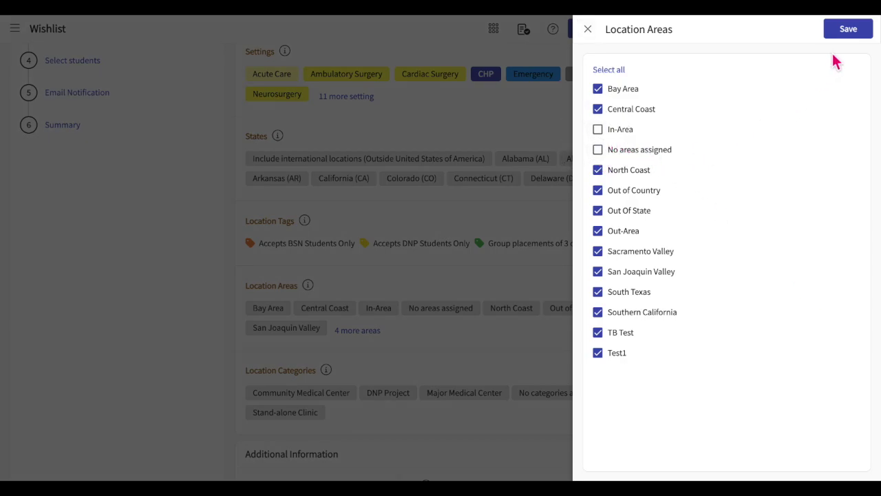
left_click(851, 31)
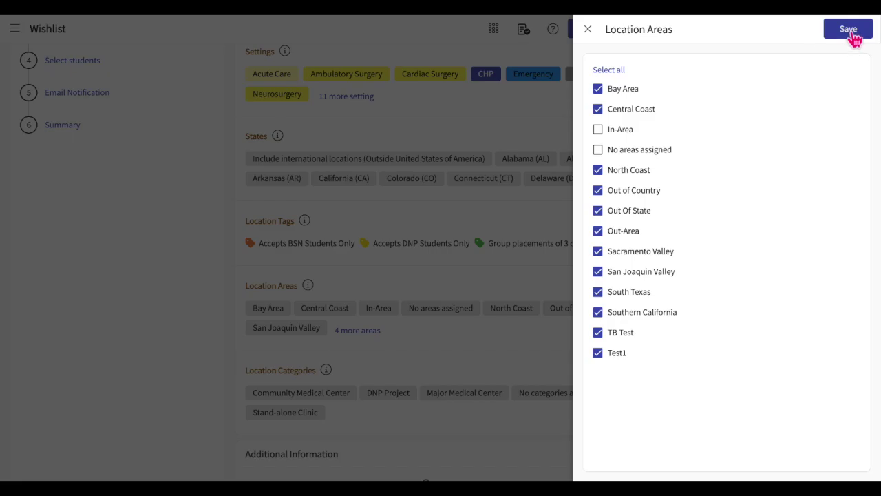
Try toggling the display of slot count, slot status, rotation name and preceptor details to students, returning each to its original setting.
scroll(688, 227, "down", 1)
scroll(667, 252, "down", 3)
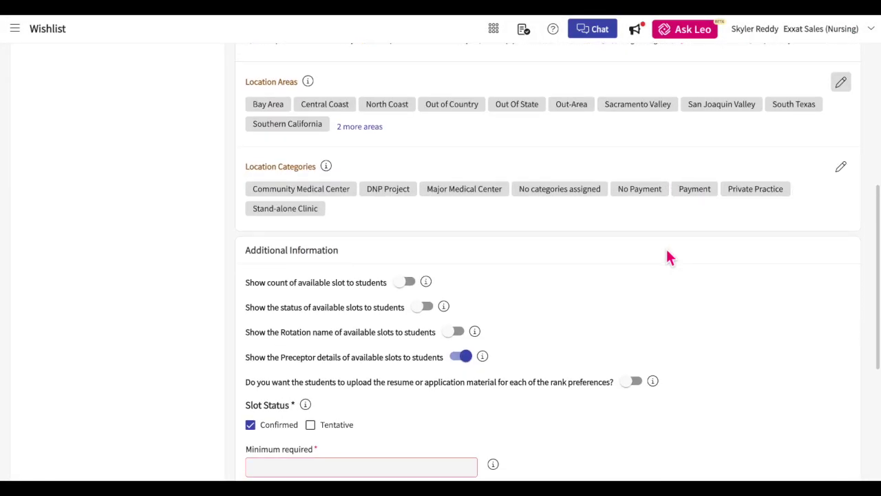
scroll(452, 235, "down", 1)
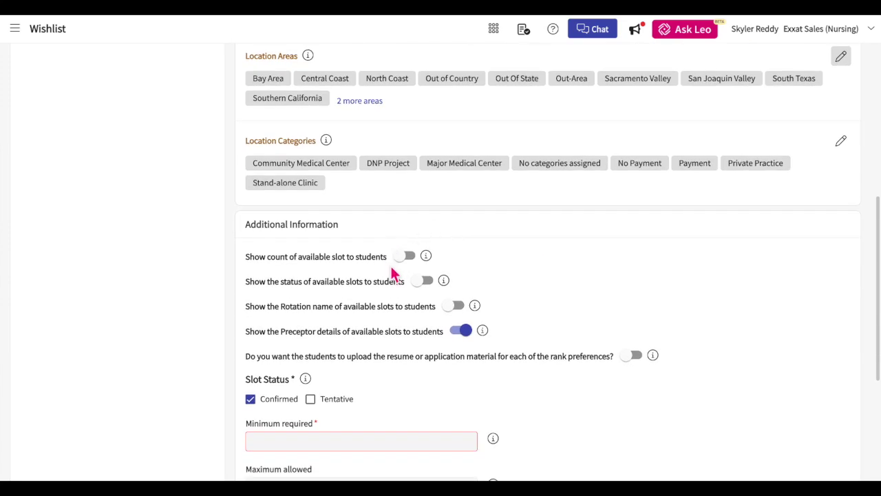
left_click(408, 267)
left_click(407, 268)
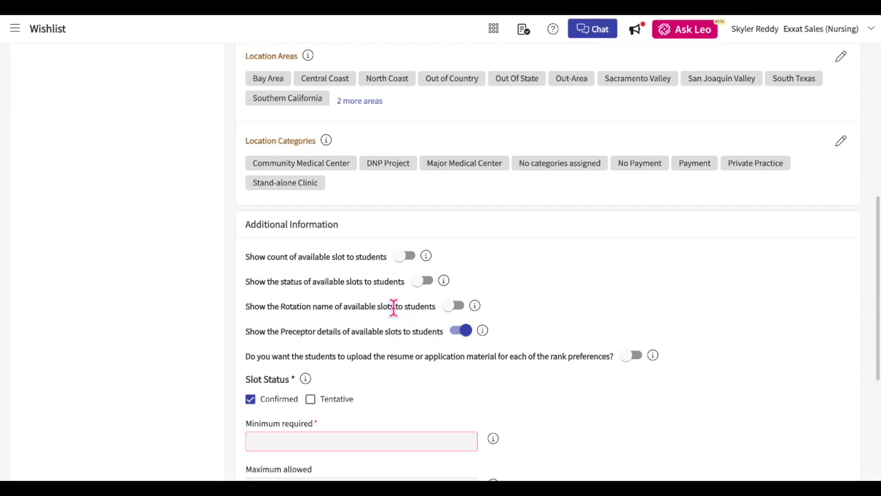
left_click(424, 291)
left_click(423, 292)
left_click(454, 310)
left_click(455, 309)
left_click(466, 337)
left_click(466, 337)
Enable student upload of a resume or application material for each rank preference.
scroll(566, 316, "down", 1)
scroll(566, 316, "down", 1)
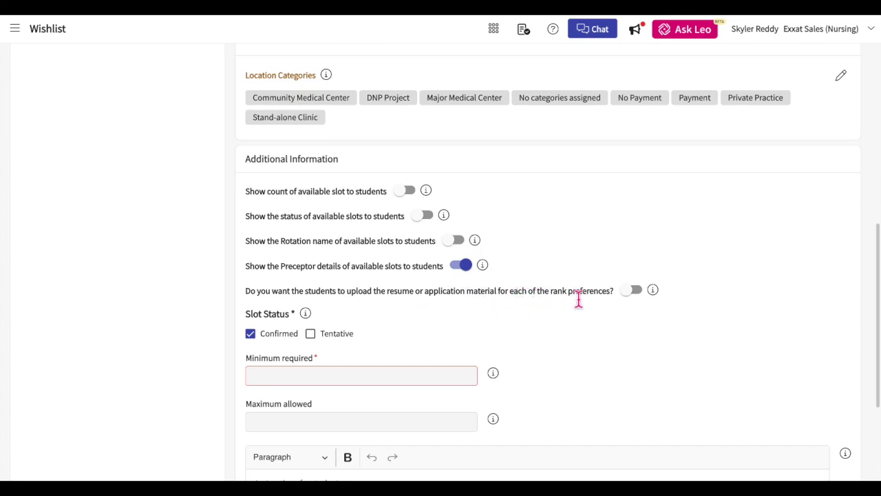
left_click(632, 293)
Include Tentative slots in the slot status and set the minimum required to 5.
scroll(489, 322, "down", 1)
left_click(337, 316)
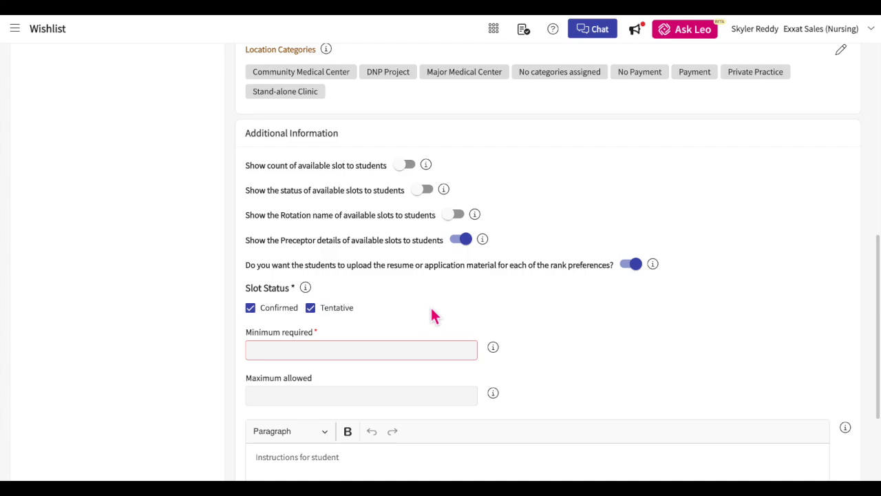
left_click(394, 353)
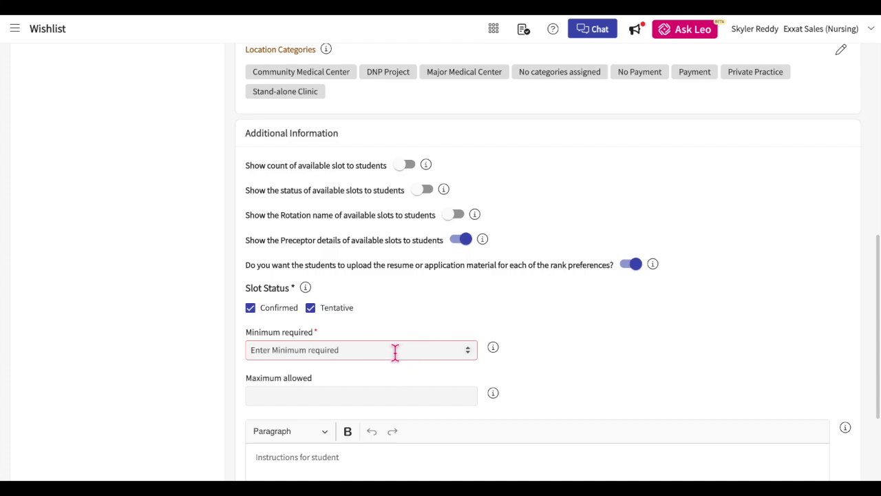
type("5")
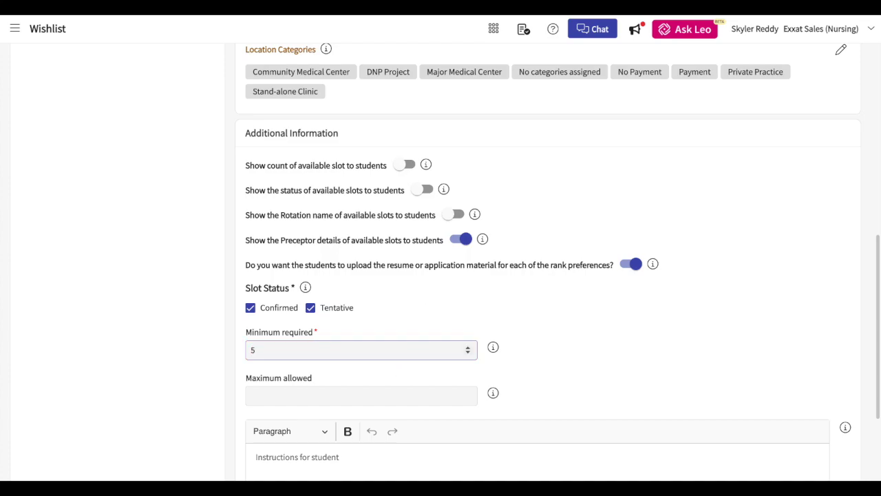
Set the maximum allowed to 10 and enter the student instructions "Please indicate your preference".
scroll(472, 311, "down", 1)
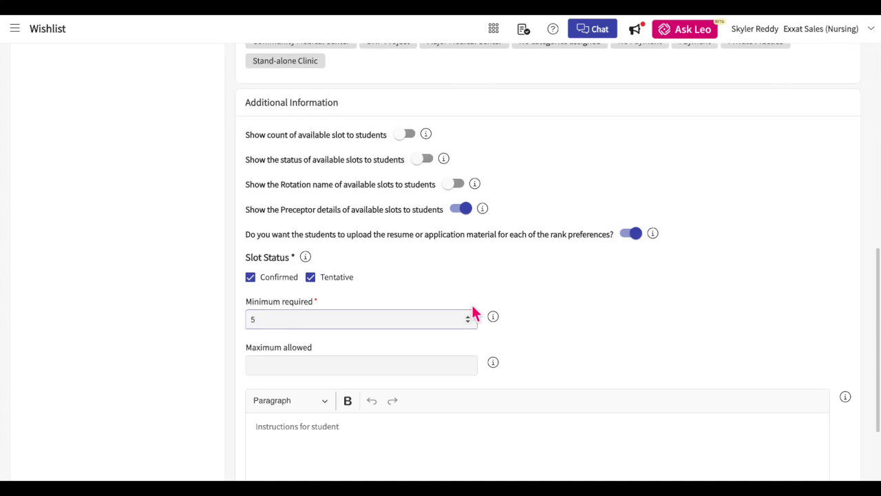
left_click(440, 364)
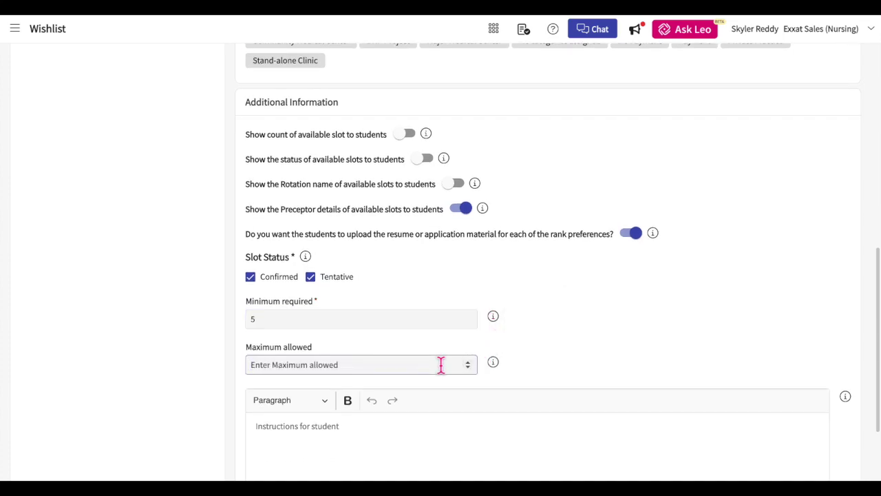
type("10")
scroll(539, 365, "down", 3)
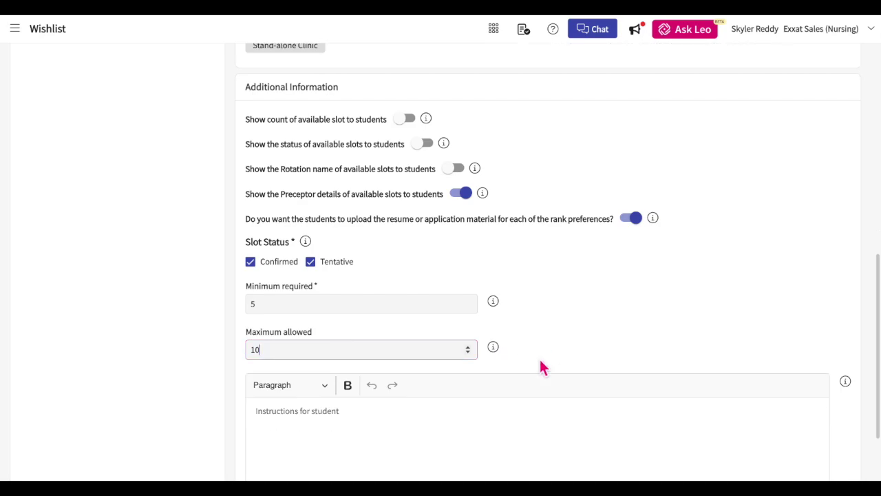
left_click(539, 360)
type("Please indicate your preference")
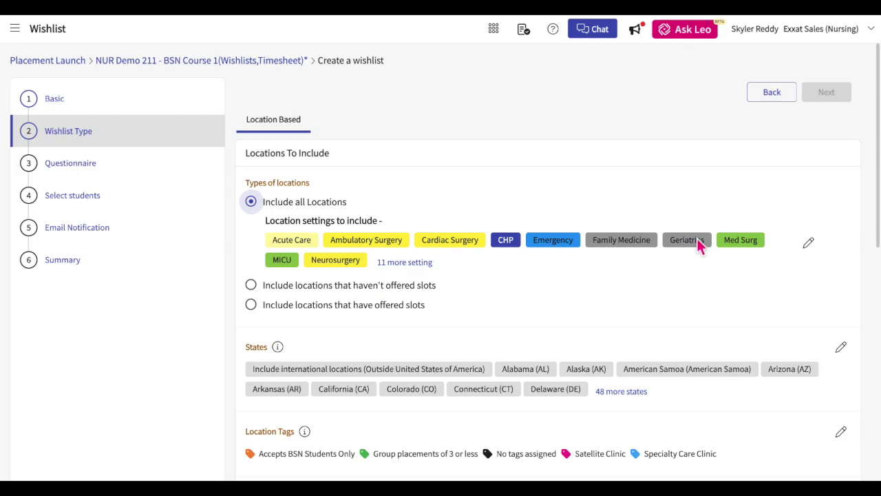
Exclude Emergency, Family Medicine, Geriatrics, Med Surg, MICU, Neurosurgery, OB and Psych from the location settings to include, and save.
left_click(808, 242)
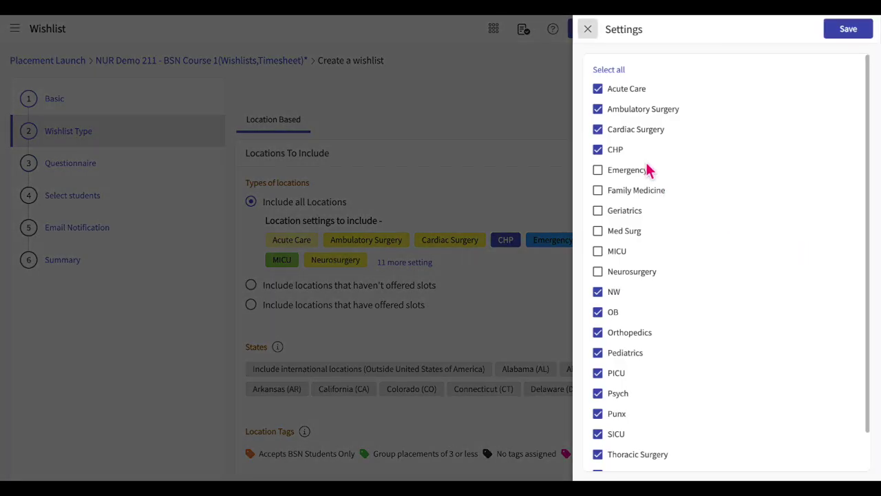
scroll(647, 165, "down", 1)
scroll(647, 165, "down", 1)
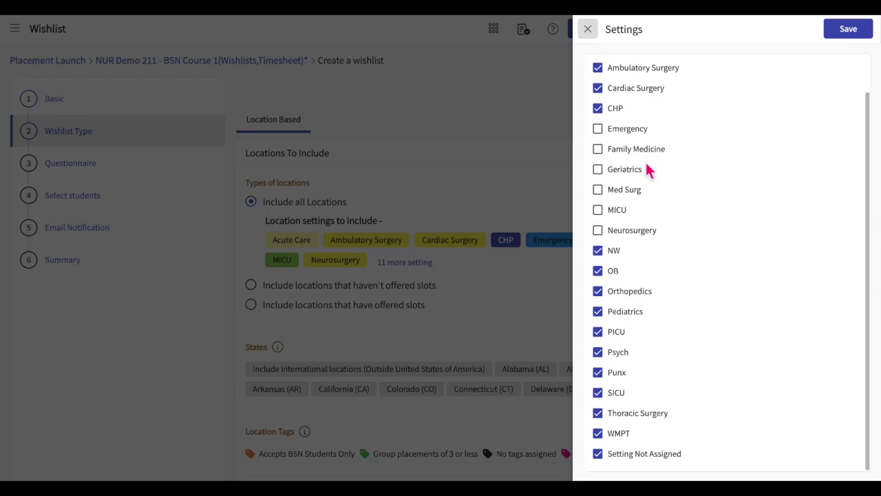
left_click(632, 359)
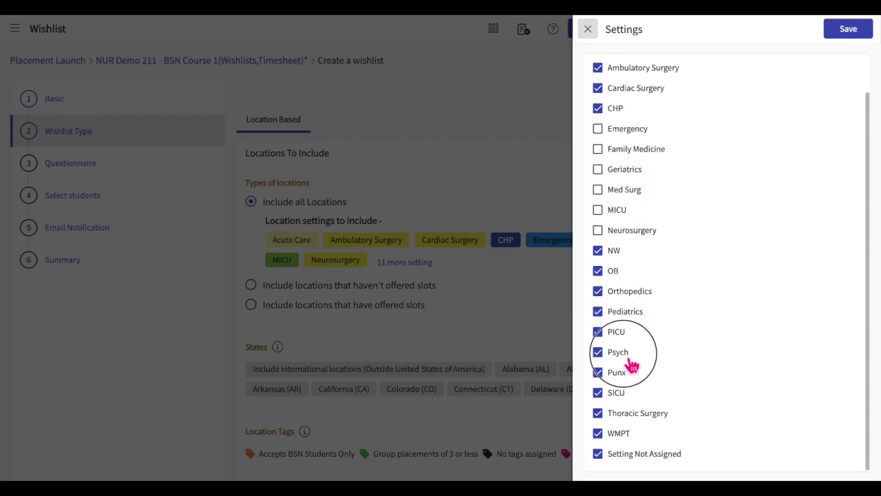
left_click(619, 275)
scroll(757, 220, "up", 2)
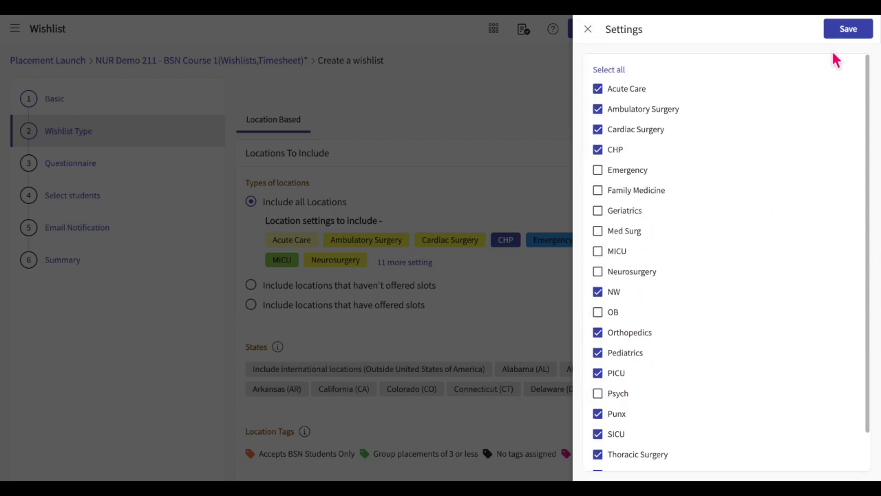
left_click(862, 42)
Exclude Arkansas, California and Colorado from the states of the locations to include, and save.
scroll(743, 227, "down", 1)
scroll(743, 229, "down", 2)
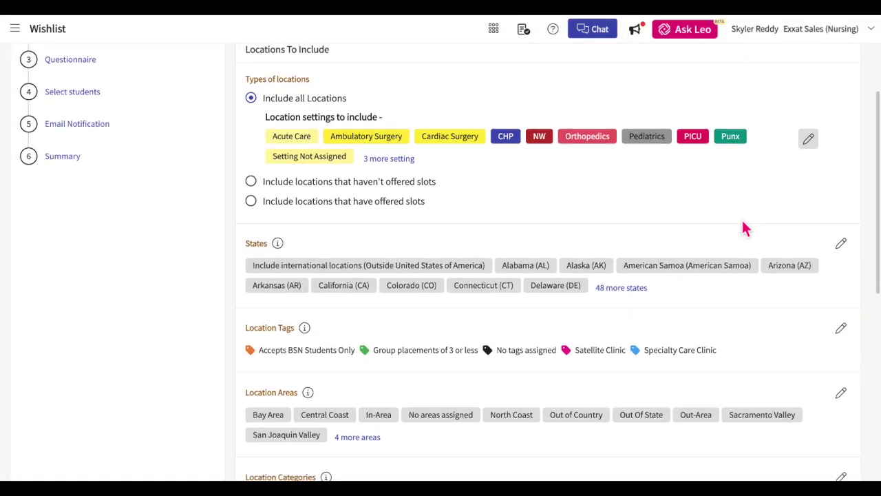
scroll(743, 227, "down", 1)
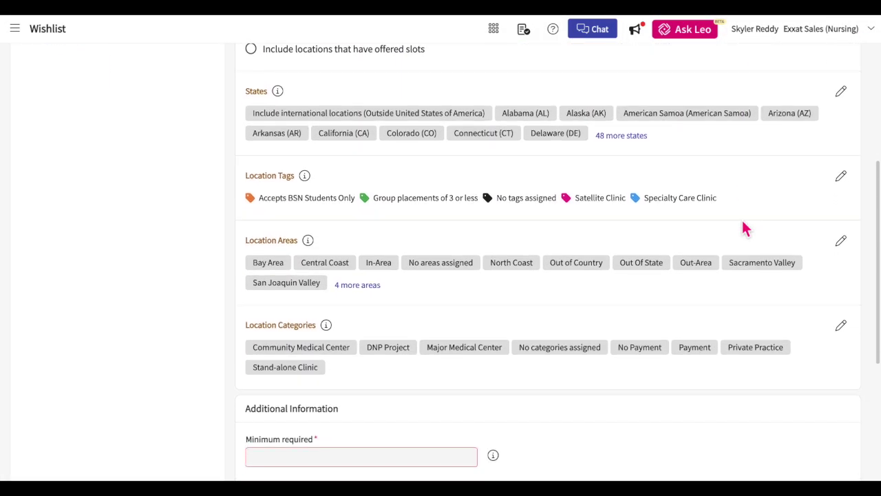
scroll(744, 227, "up", 1)
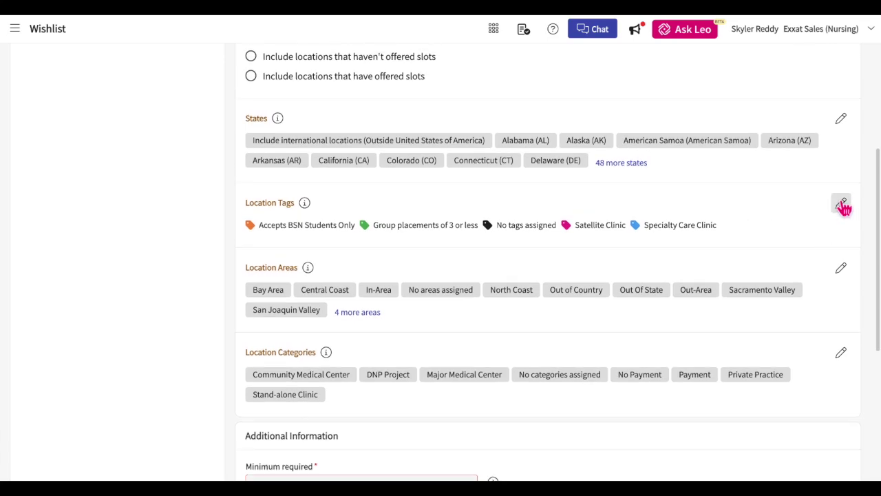
left_click(842, 126)
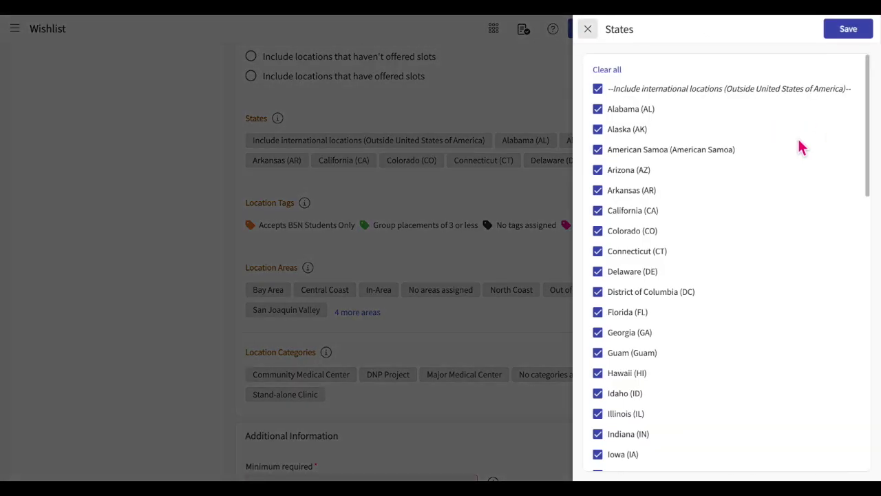
left_click(598, 190)
left_click(597, 210)
left_click(597, 230)
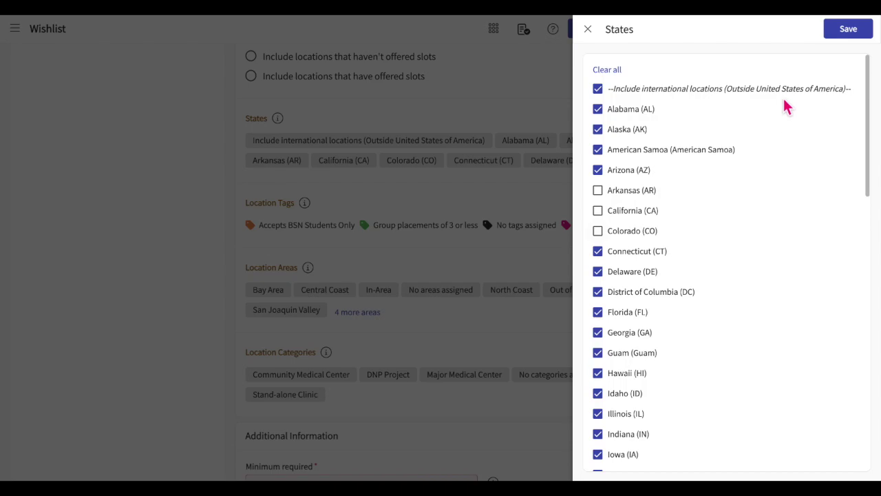
left_click(851, 39)
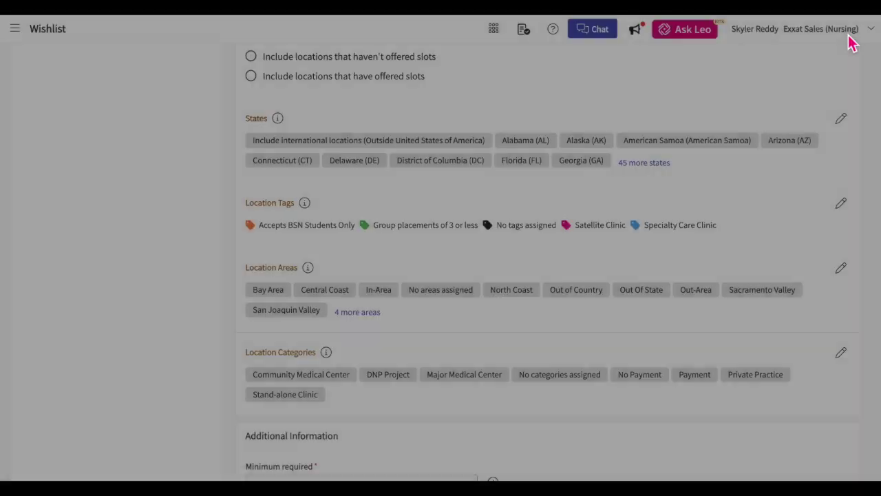
Set the location-based wishlist's minimum required to 5 and its maximum allowed to 10.
scroll(686, 282, "down", 2)
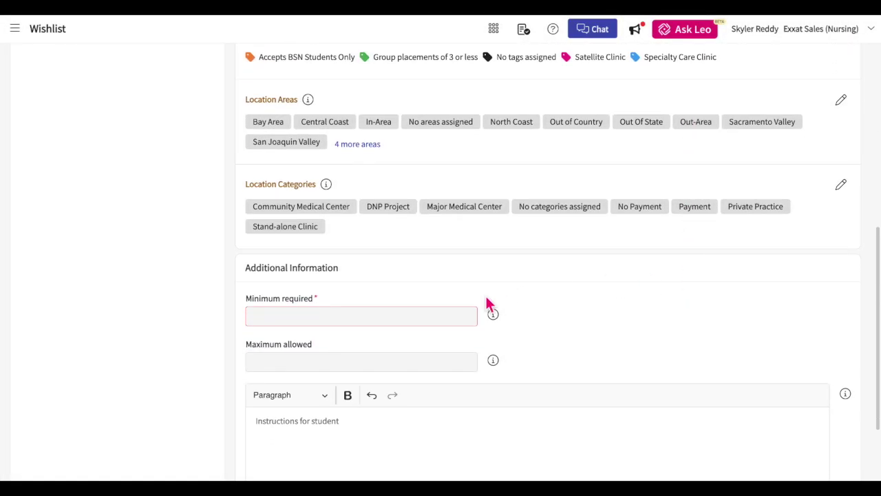
left_click(438, 321)
type("5")
left_click(412, 363)
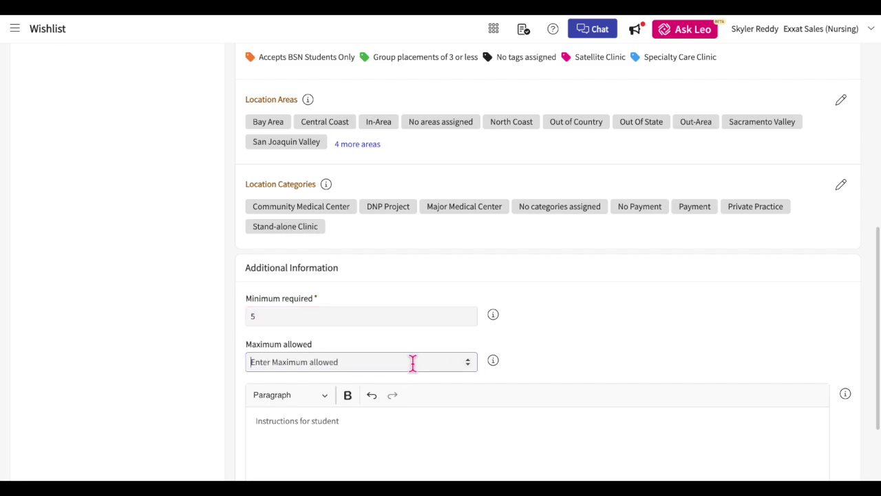
type("10")
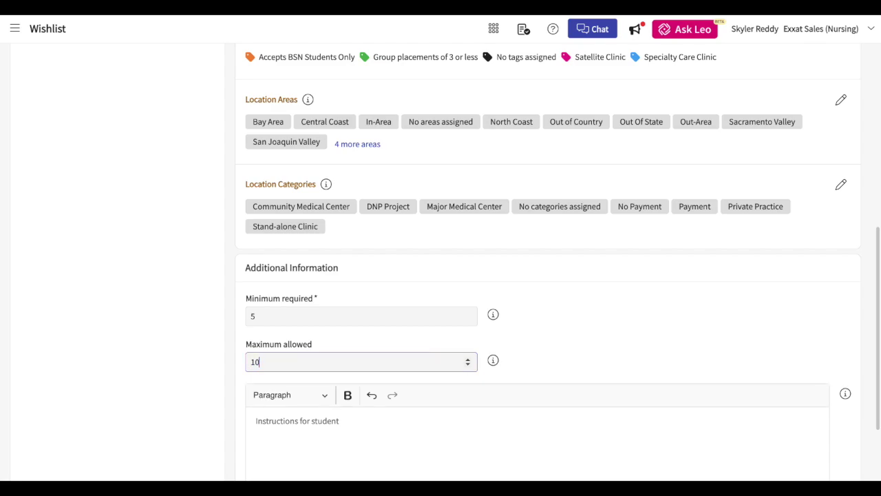
Enter "Indicate preferences" as the instructions for students in the location-based wishlist.
scroll(643, 364, "down", 1)
scroll(641, 365, "down", 1)
left_click(471, 365)
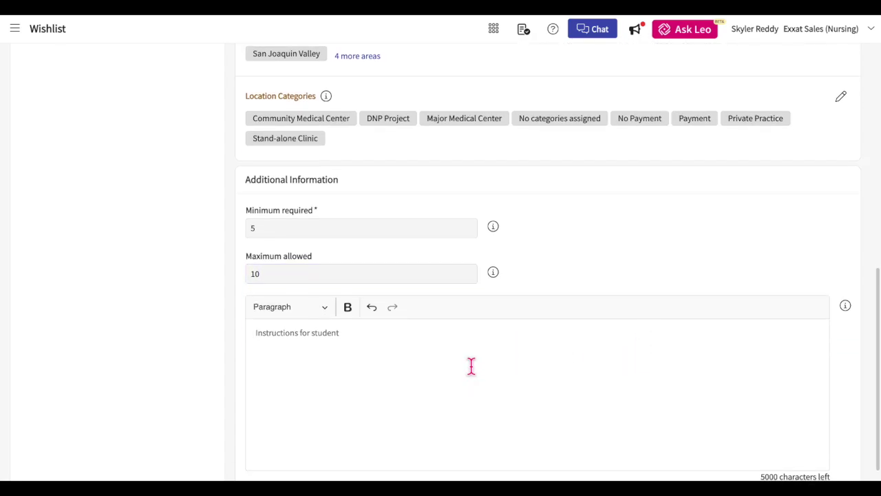
type("Indicate preferences")
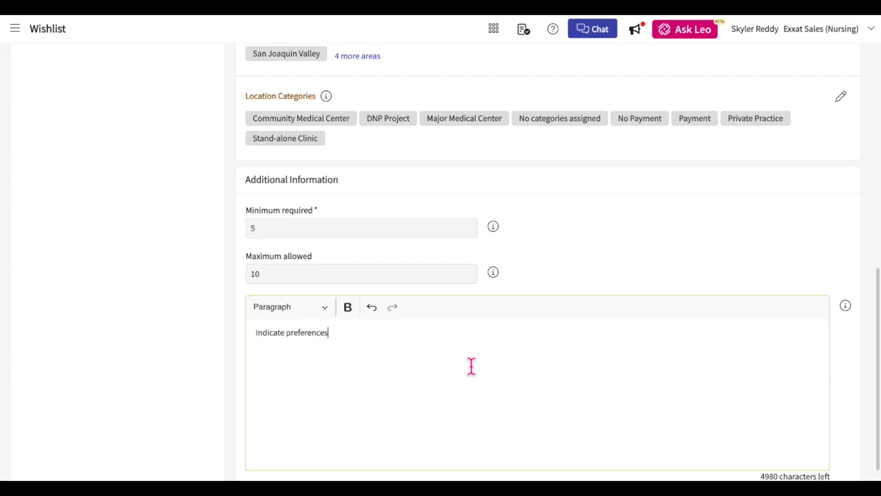
scroll(669, 122, "up", 8)
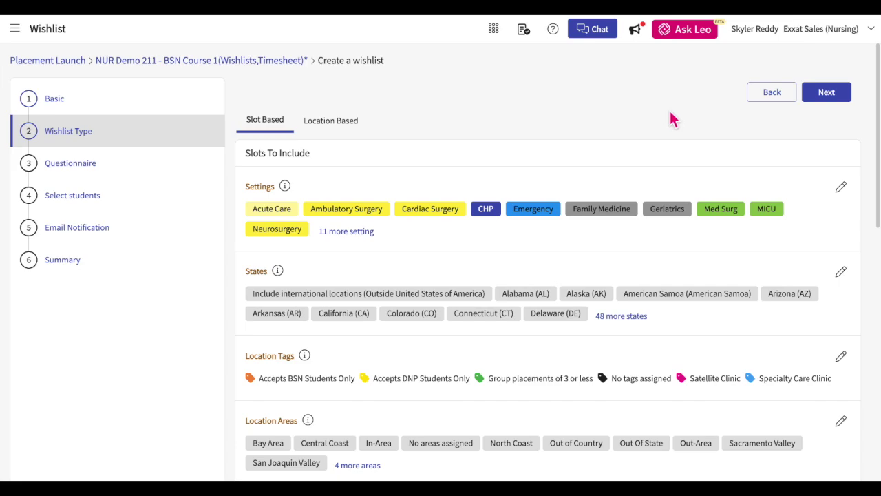
Review the slot-based and location-based criteria and additional information of the combined wishlist.
scroll(634, 259, "down", 3)
scroll(633, 227, "down", 2)
scroll(633, 227, "up", 5)
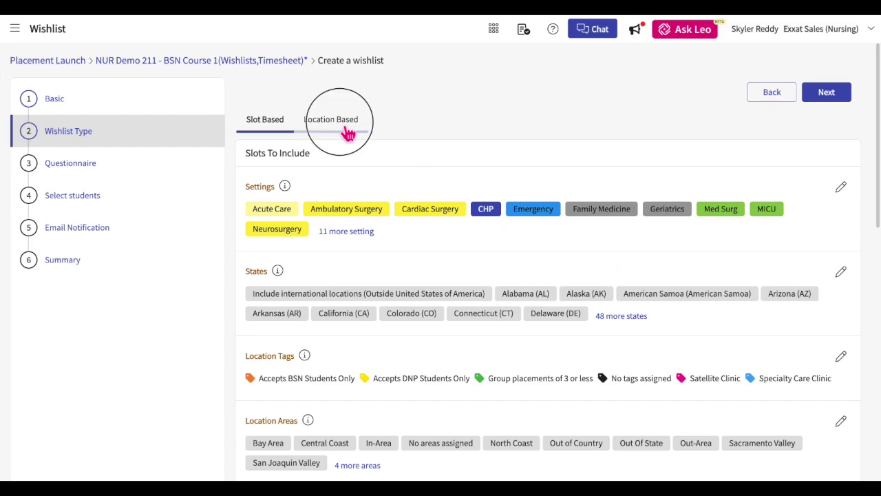
left_click(347, 124)
scroll(594, 232, "down", 4)
scroll(593, 232, "down", 1)
scroll(592, 232, "up", 5)
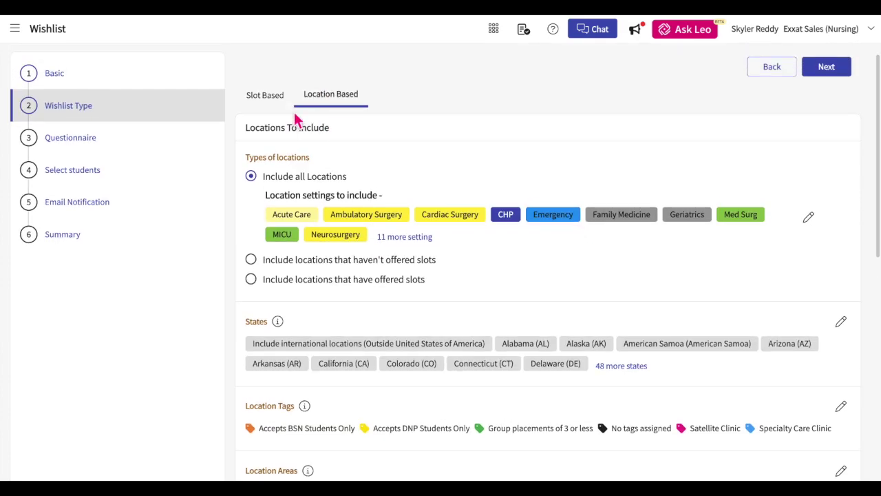
left_click(271, 102)
scroll(448, 224, "down", 1)
scroll(444, 219, "up", 1)
left_click(347, 101)
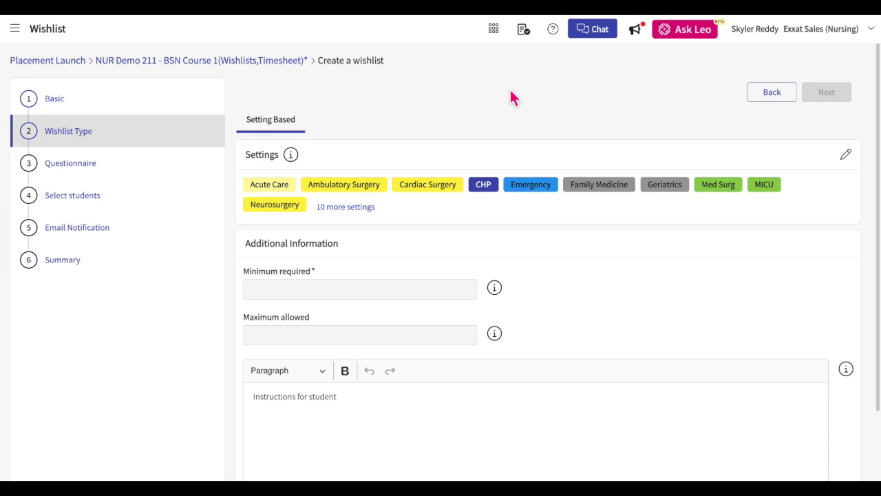
Exclude Family Medicine, Med Surg and Neurosurgery from the setting-based wishlist's settings, and save.
left_click(848, 156)
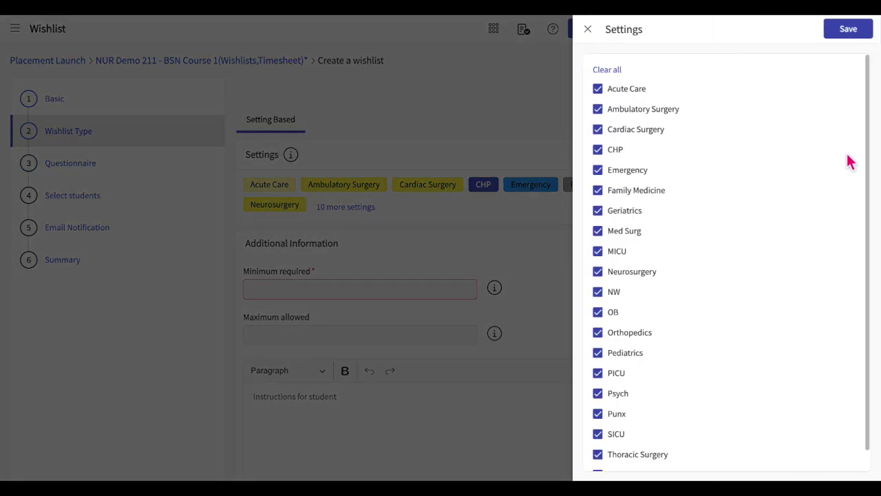
left_click(598, 191)
left_click(599, 233)
left_click(600, 273)
left_click(865, 31)
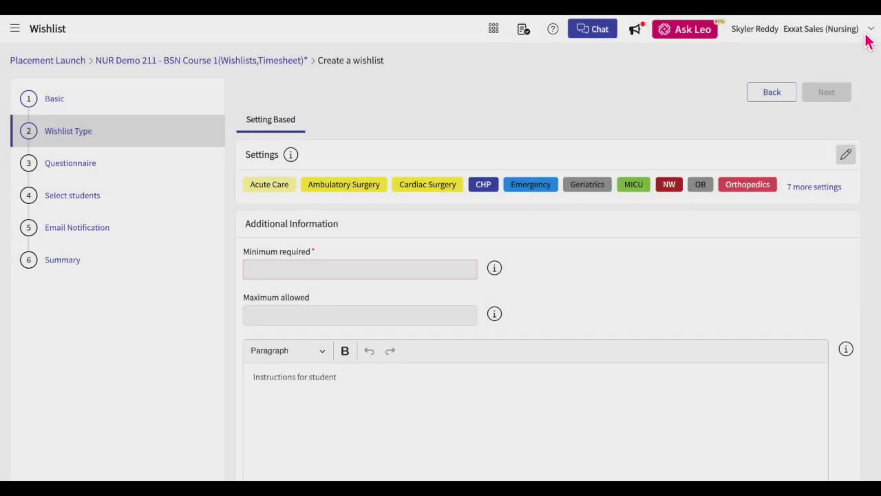
Set the setting-based wishlist's minimum required to 5 and its maximum allowed to 10.
left_click(404, 269)
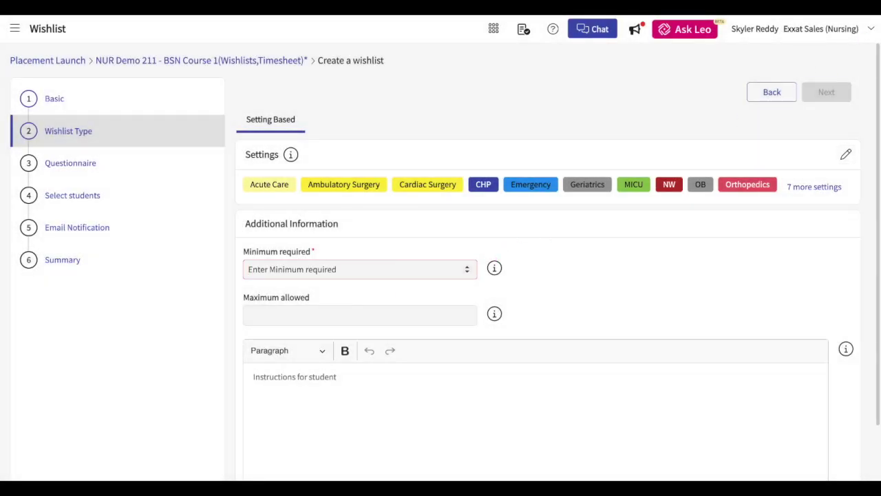
type("5")
left_click(361, 318)
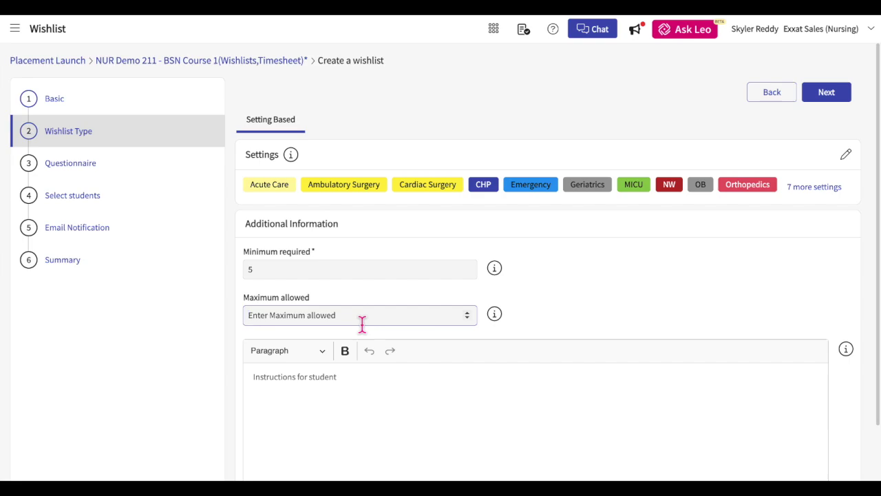
left_click(360, 315)
type("10")
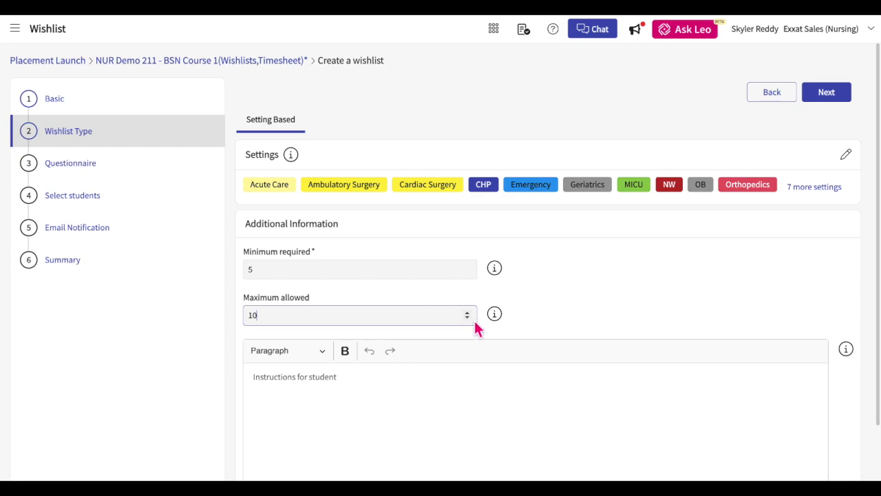
Enter "Please complete" as the instructions for students in the setting-based wishlist.
left_click(364, 379)
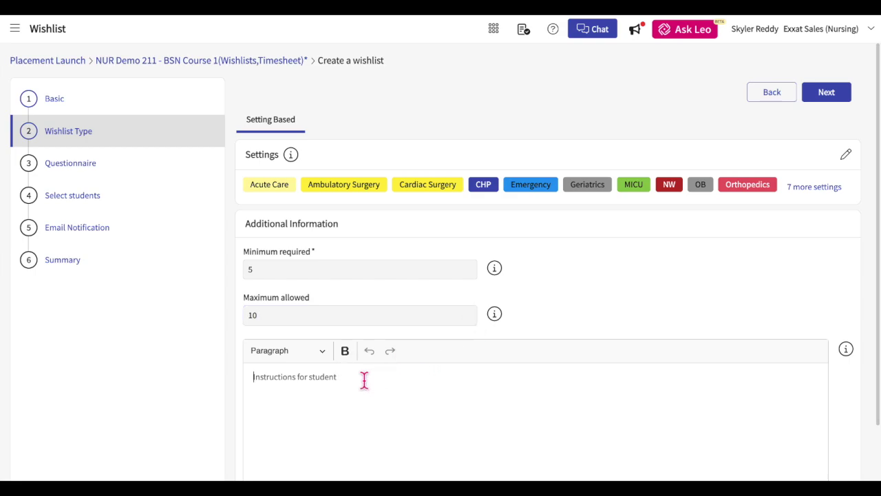
type("Please")
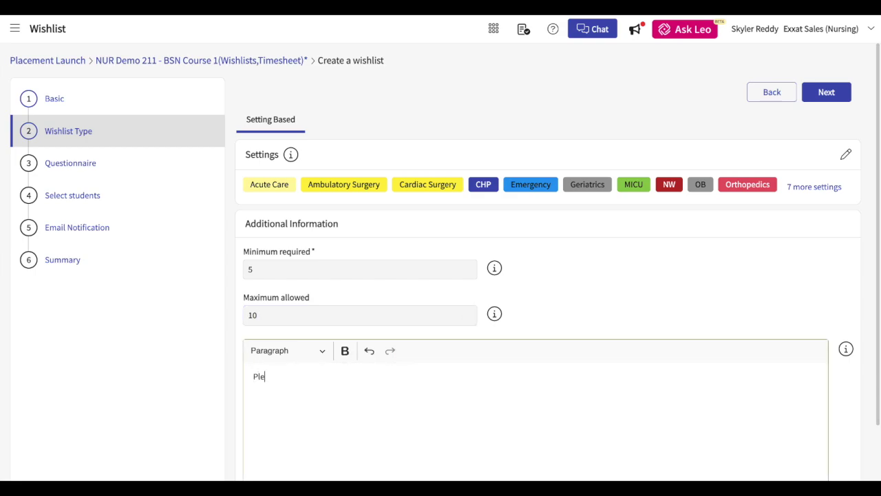
type(" complete")
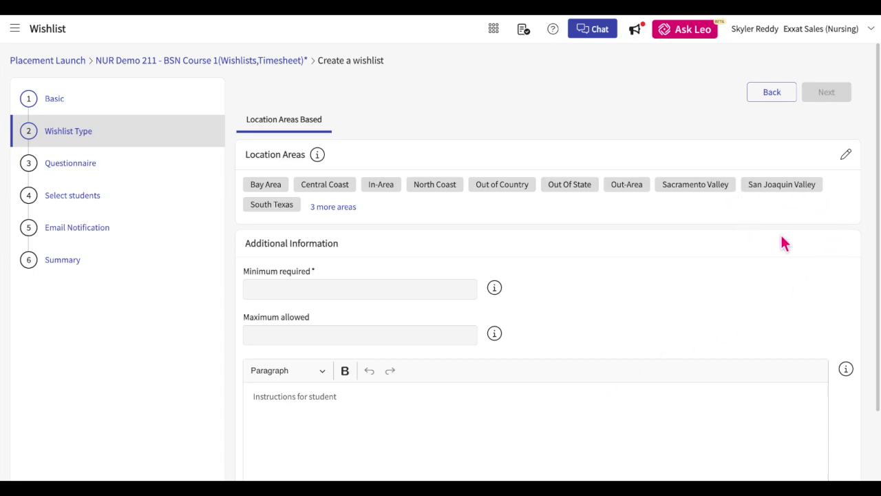
Exclude North Coast and Out-Area from the location areas of the area-based wishlist, and save.
left_click(845, 155)
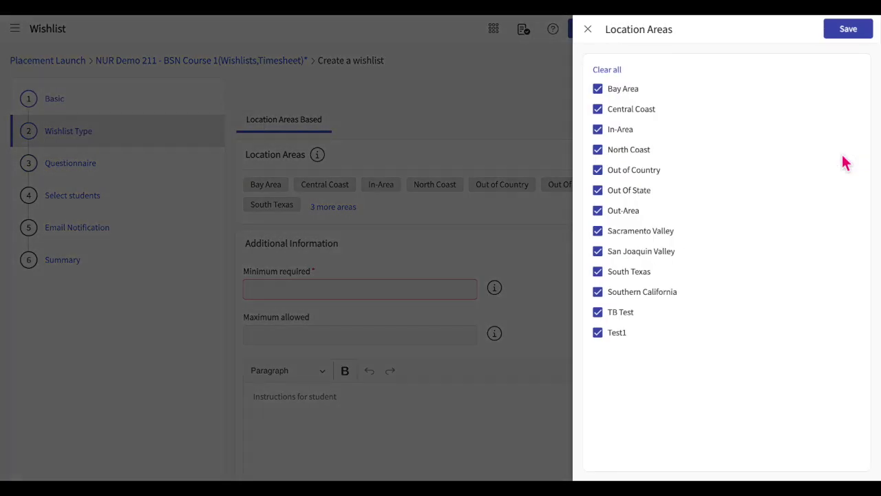
left_click(598, 151)
left_click(597, 211)
left_click(850, 33)
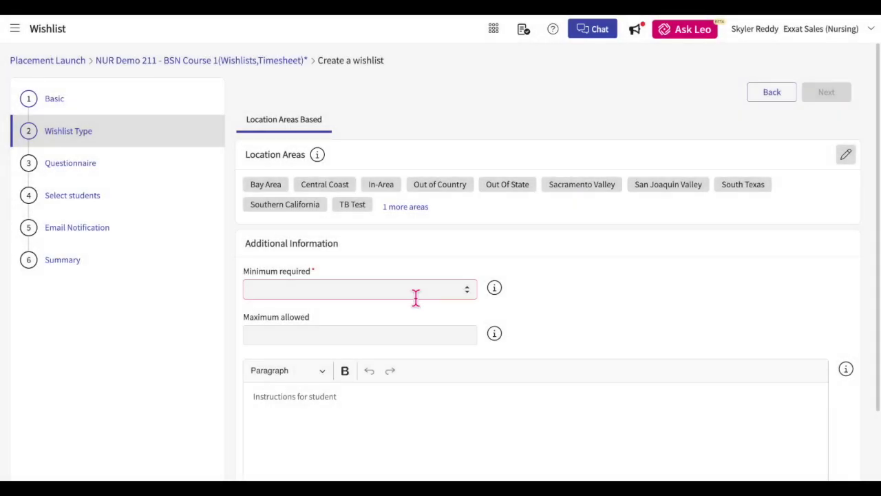
Set the location-areas-based wishlist's minimum required to 4 and its maximum allowed to 7.
left_click(416, 296)
type("4")
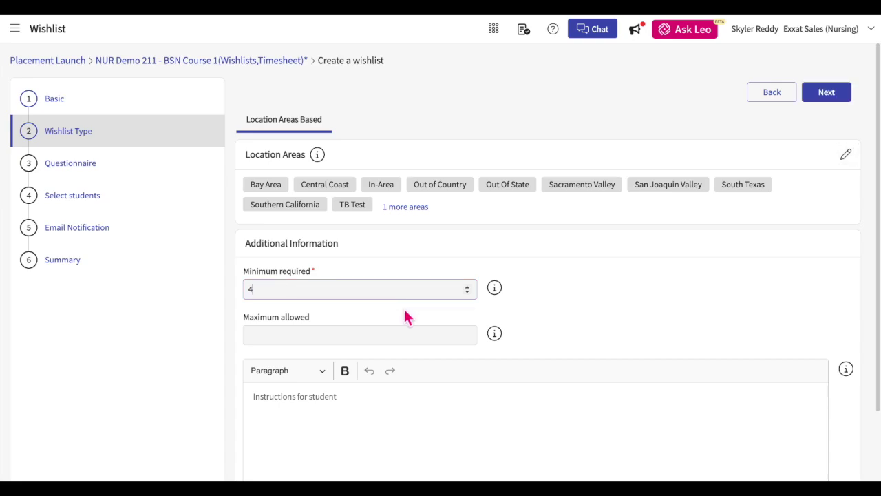
left_click(364, 340)
type("7")
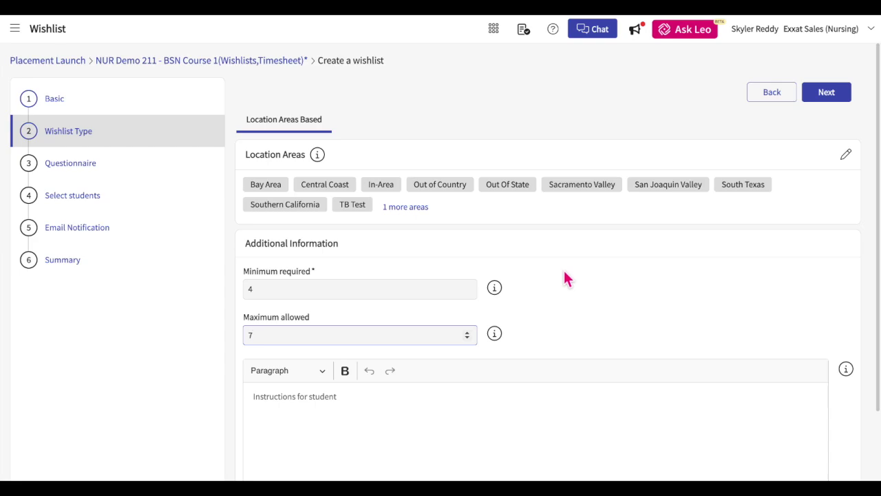
Enter "Please complete" as the instructions for students in the location-areas-based wishlist.
left_click(449, 407)
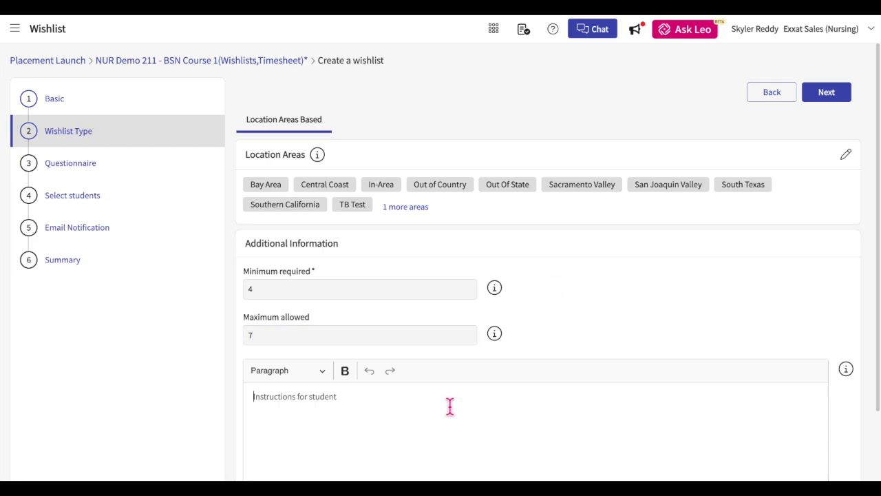
type("Please comple")
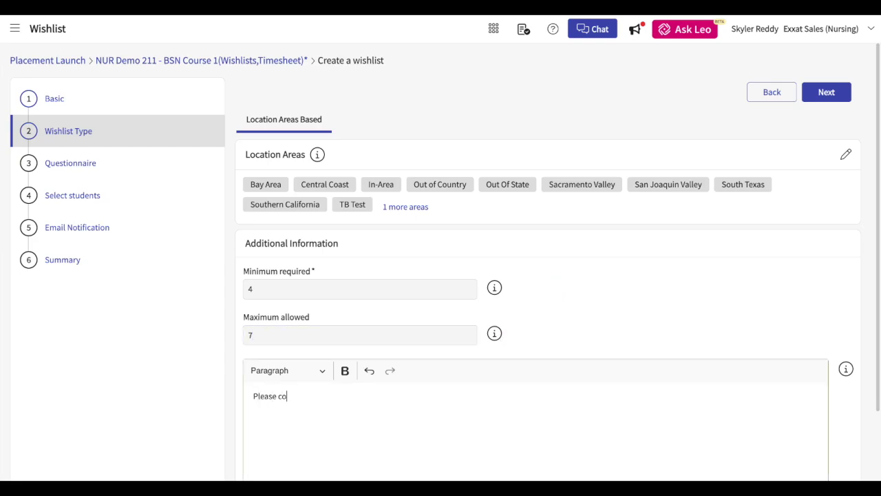
type("te")
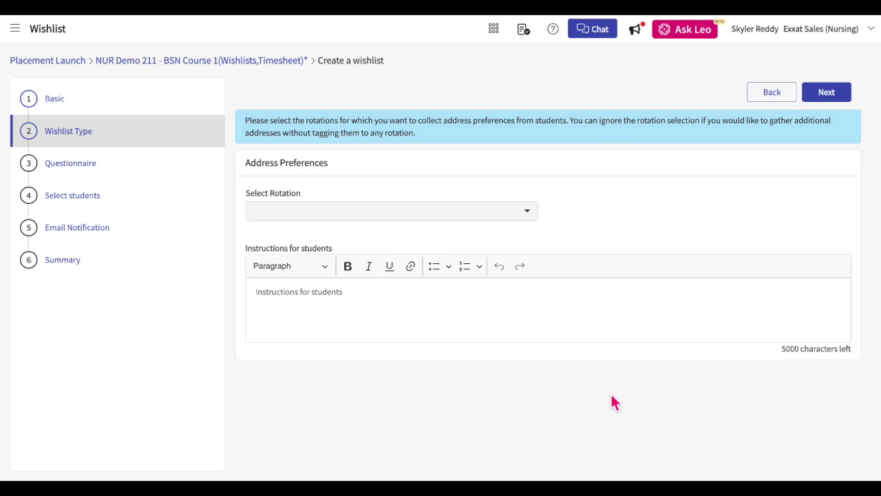
Select the BSN Course 1 (Slots Available) and Rotation Example rotations for collecting students' address preferences.
left_click(521, 217)
left_click(444, 220)
left_click(449, 251)
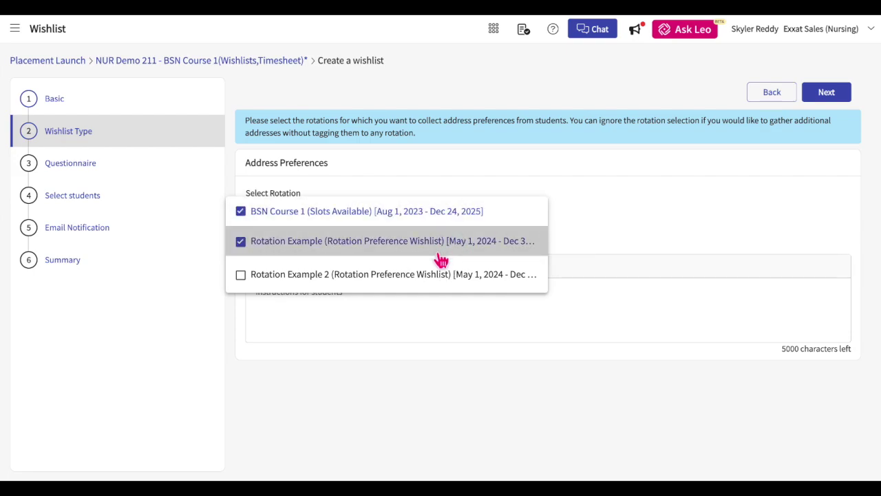
left_click(671, 246)
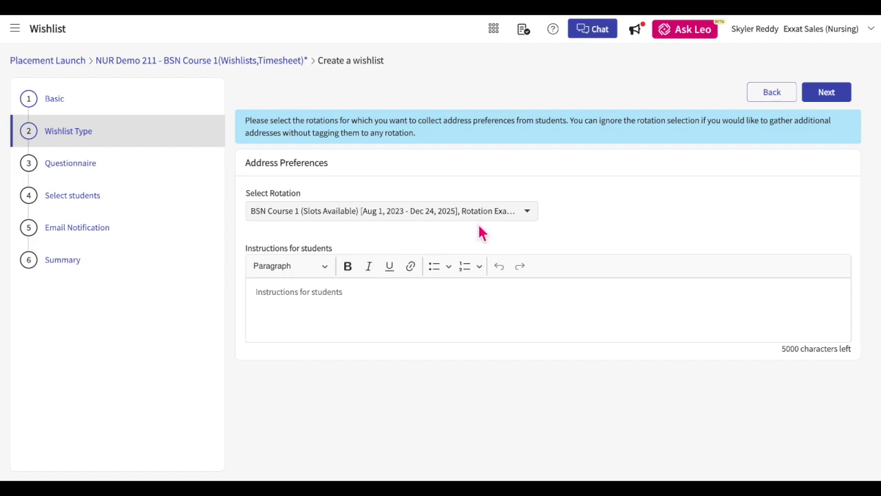
Enter "Please complete" as the instructions for students in the address preferences.
left_click(387, 305)
type("Please")
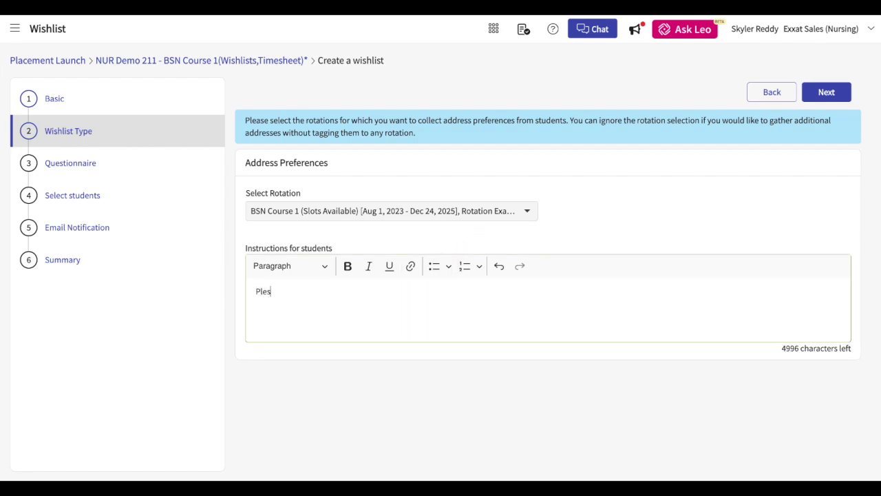
type(" complete")
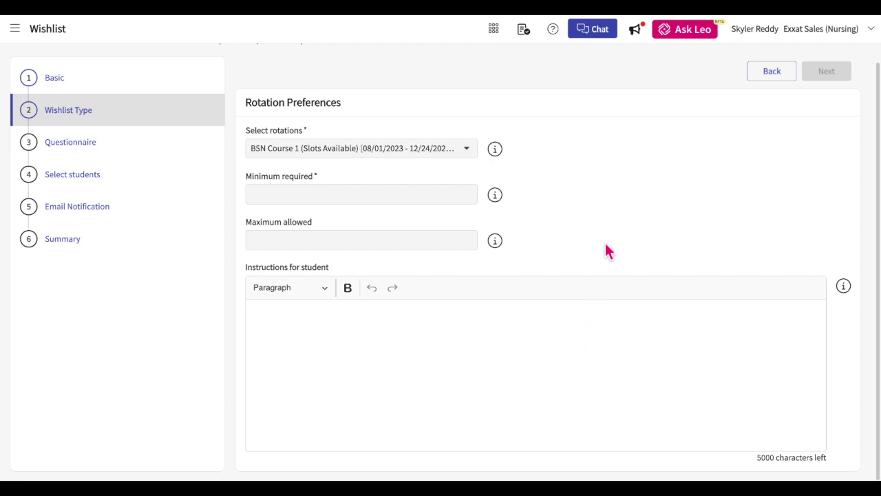
Complete the rotation preferences with a minimum of 3, a maximum of 5 and "please complete" as the student instructions.
left_click(456, 158)
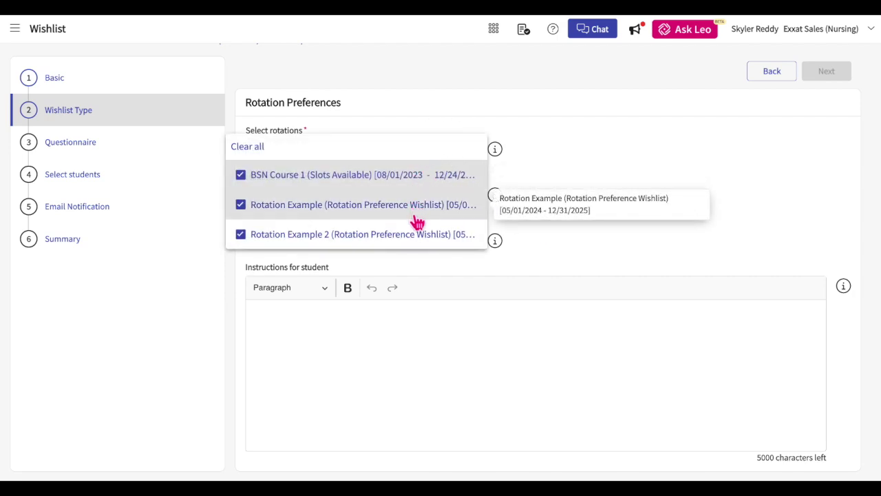
left_click(556, 158)
left_click(411, 199)
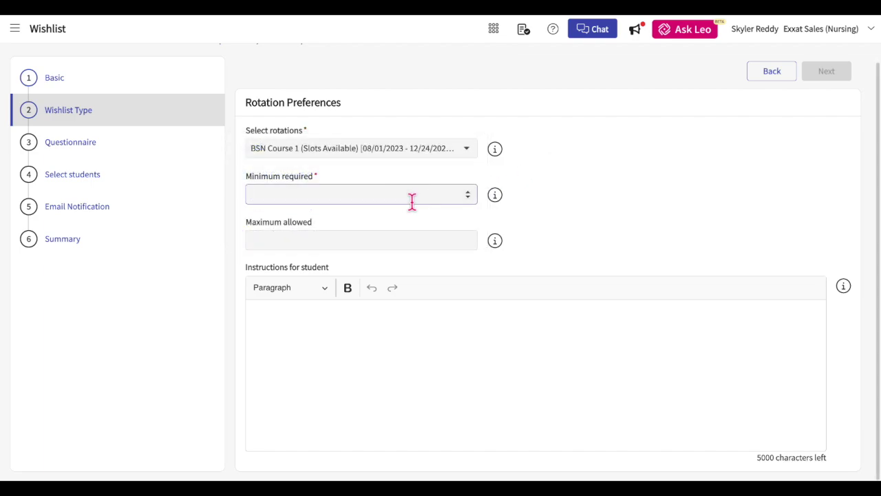
type("3")
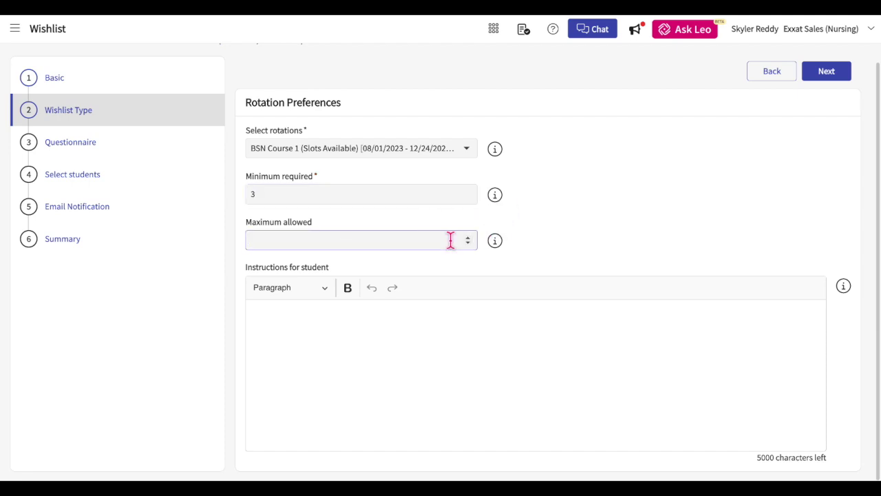
type("5")
left_click(415, 340)
type("please complete")
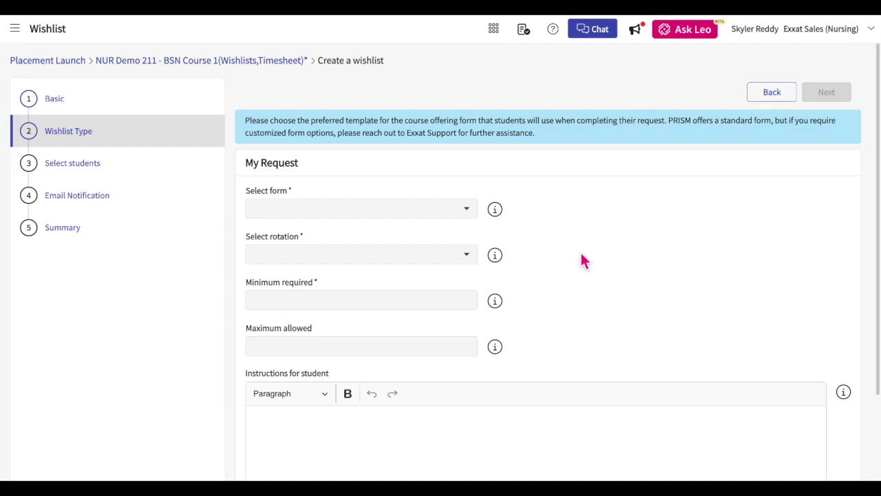
Browse the available request forms and examine the preceptor form through its agreement and signature section.
left_click(468, 213)
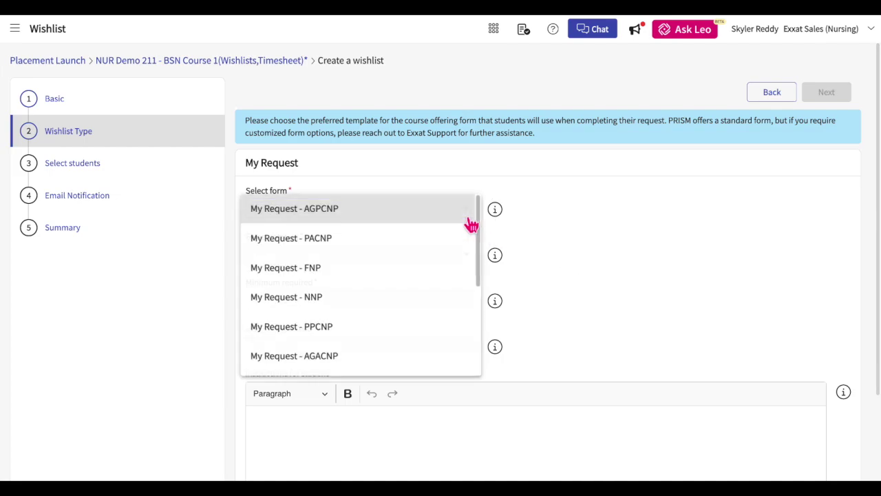
scroll(457, 296, "down", 1)
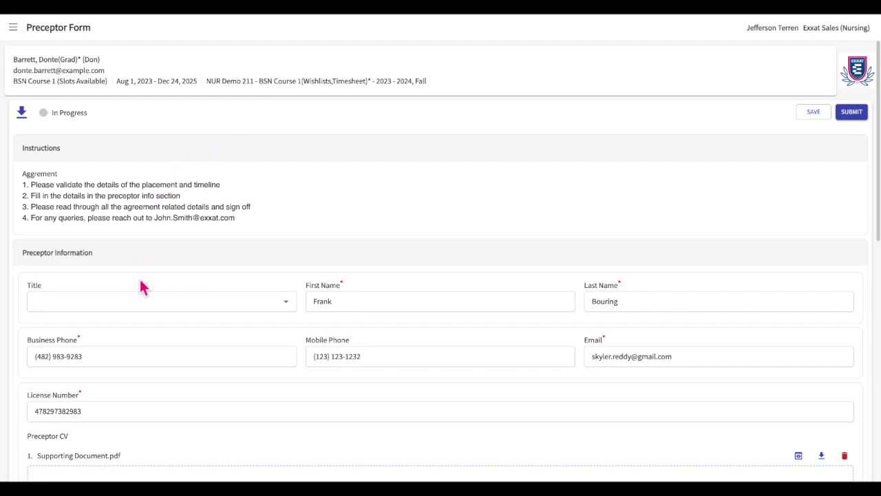
scroll(229, 186, "down", 1)
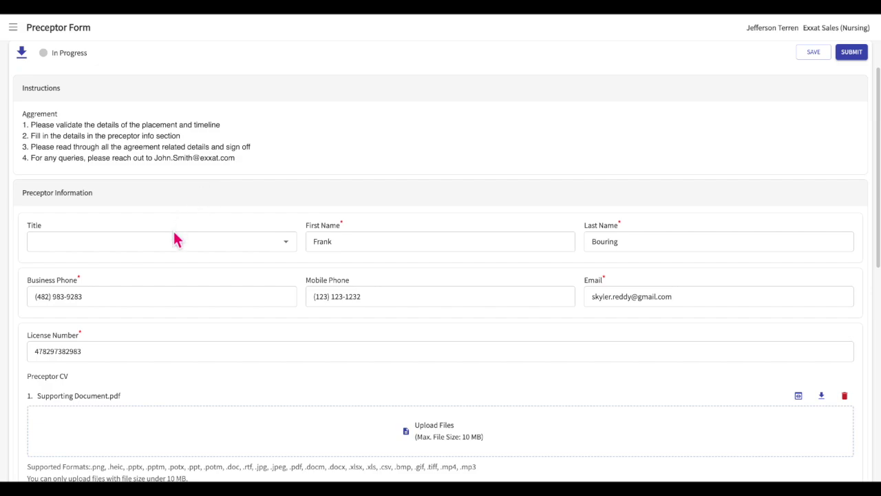
scroll(175, 238, "down", 1)
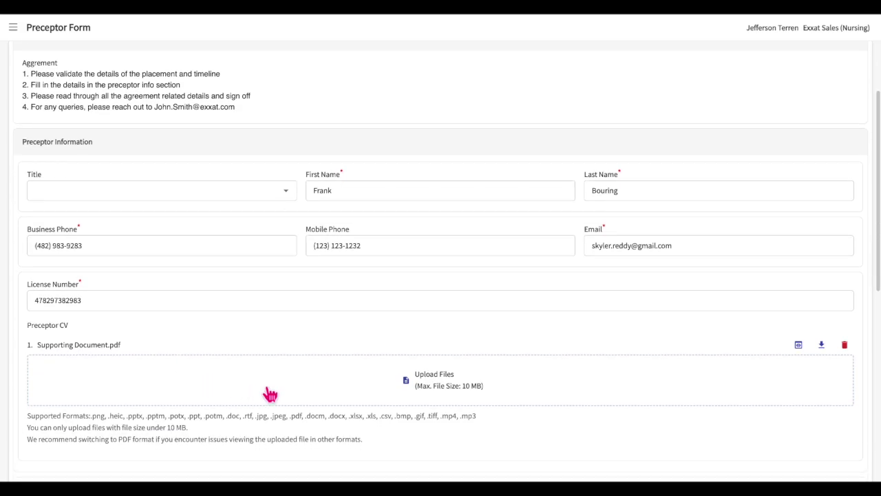
scroll(411, 385, "down", 1)
scroll(409, 385, "down", 5)
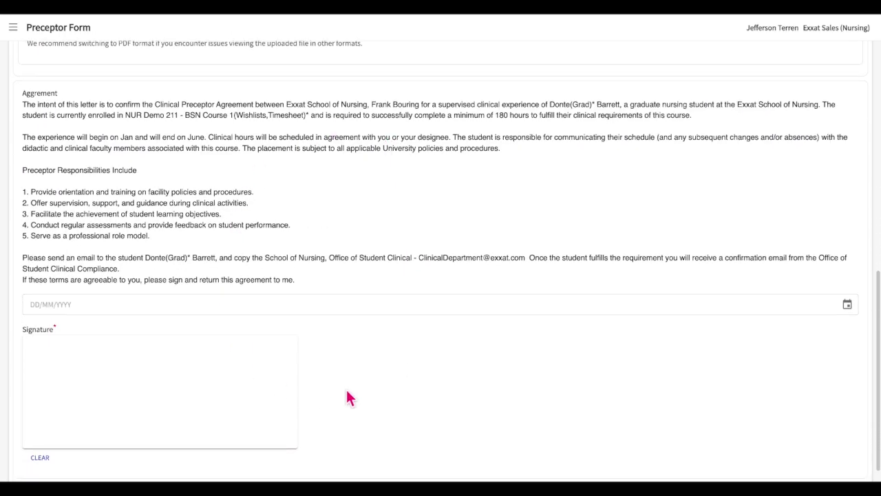
scroll(347, 397, "up", 10)
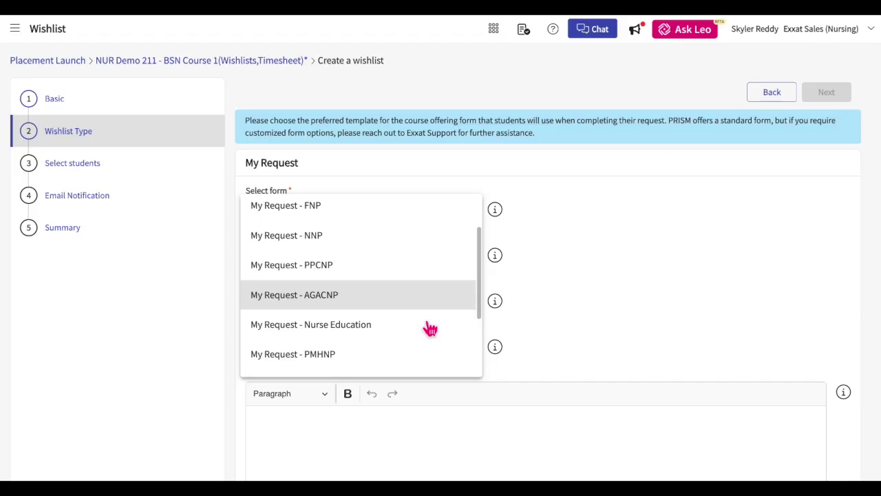
Choose the Exxat My Request Standard Form and the BSN Course 1 (Slots Available) rotation for the My Request wishlist.
scroll(428, 328, "down", 3)
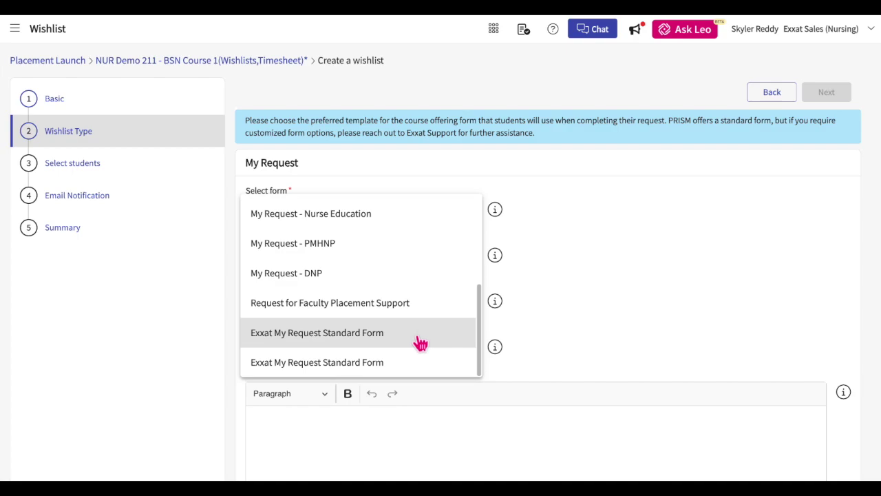
scroll(421, 344, "up", 1)
scroll(421, 344, "up", 1)
scroll(421, 344, "up", 4)
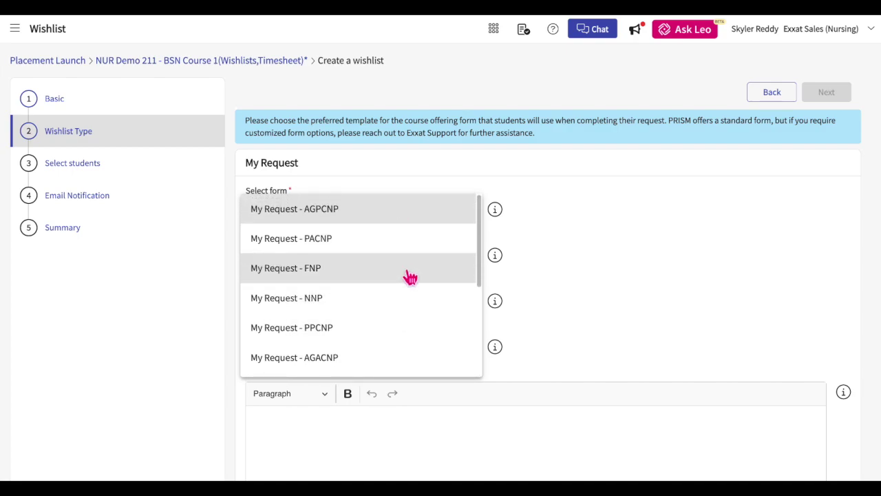
scroll(405, 265, "down", 3)
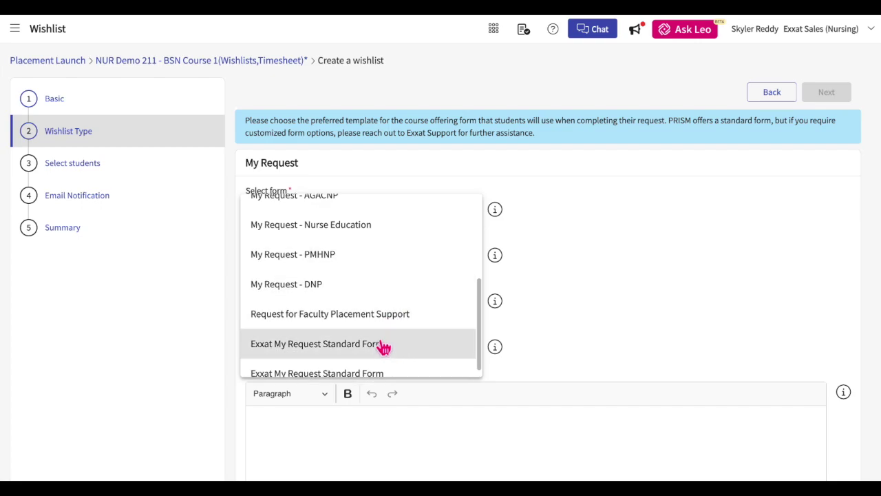
left_click(377, 347)
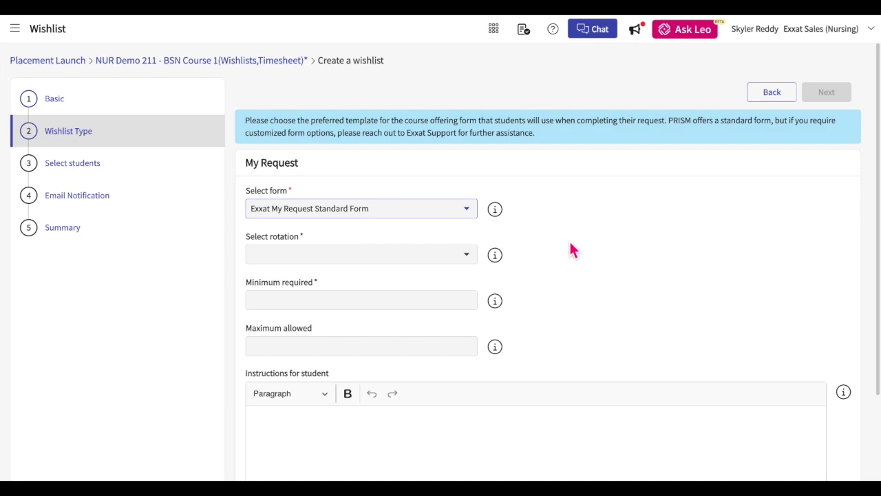
left_click(452, 257)
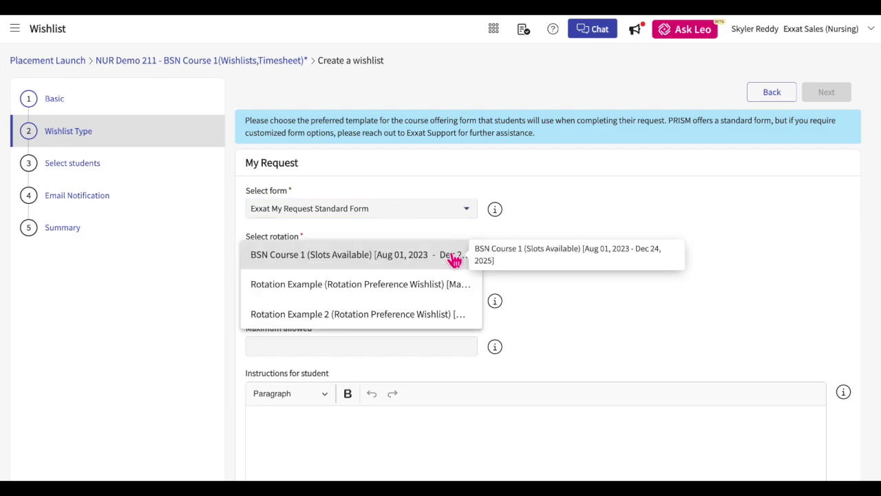
left_click(391, 264)
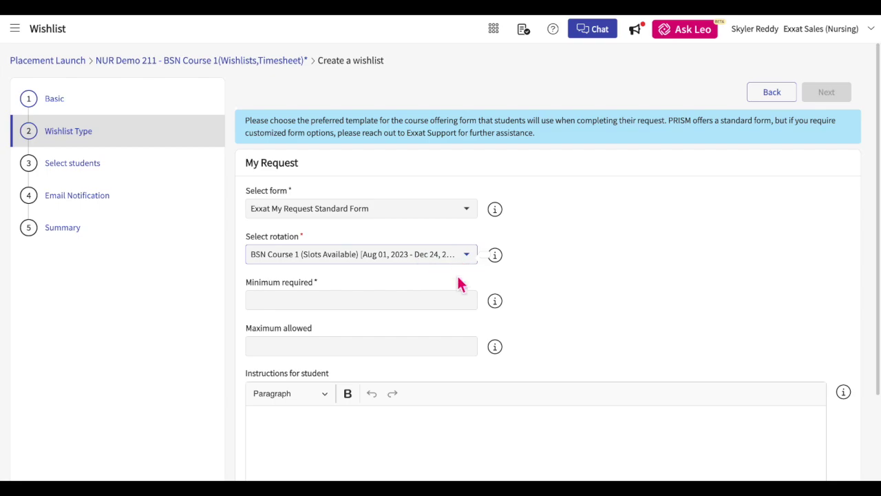
Set the My Request wishlist's minimum required to 2 and its maximum allowed to 5.
left_click(434, 307)
type("2")
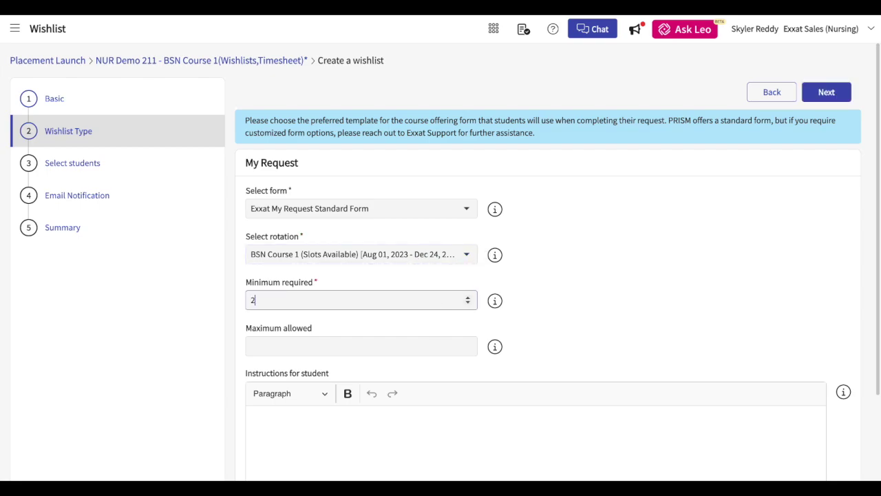
left_click(401, 351)
type("5")
Enter "Please complete" as the instructions for students in the My Request wishlist.
scroll(404, 351, "down", 1)
left_click(380, 381)
type("Please complete")
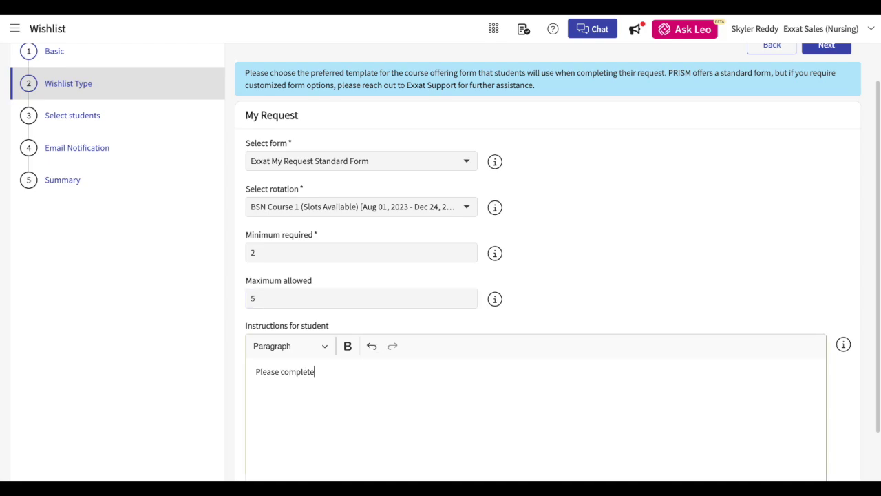
scroll(587, 281, "up", 1)
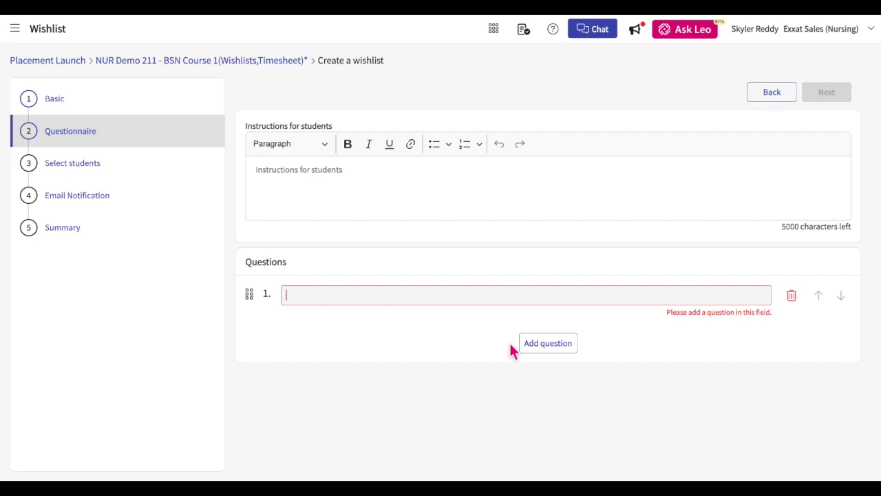
Enter "Please complete" as the questionnaire's instructions and "Will you need any form of special accommodations?" as its first question.
left_click(396, 201)
type("Please complete")
left_click(374, 296)
type("Will you need any form of special accommodations?")
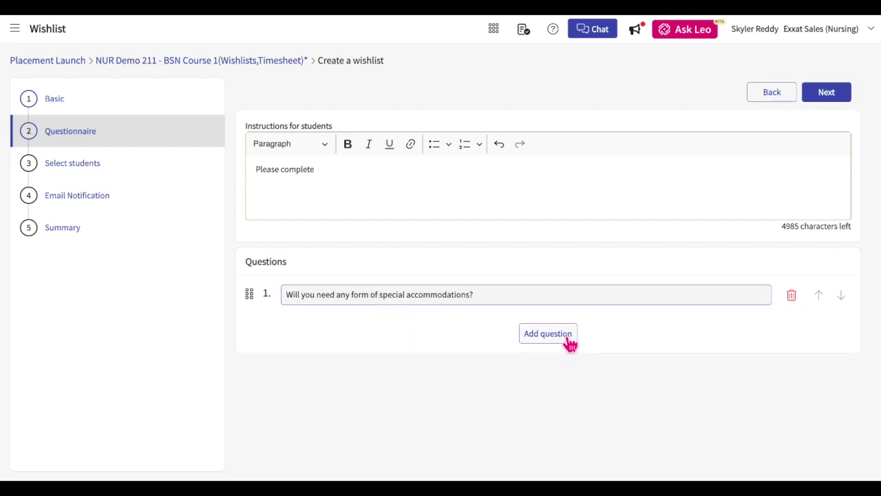
Add the question "Do you have a car?" and place it above the special accommodations question.
left_click(547, 335)
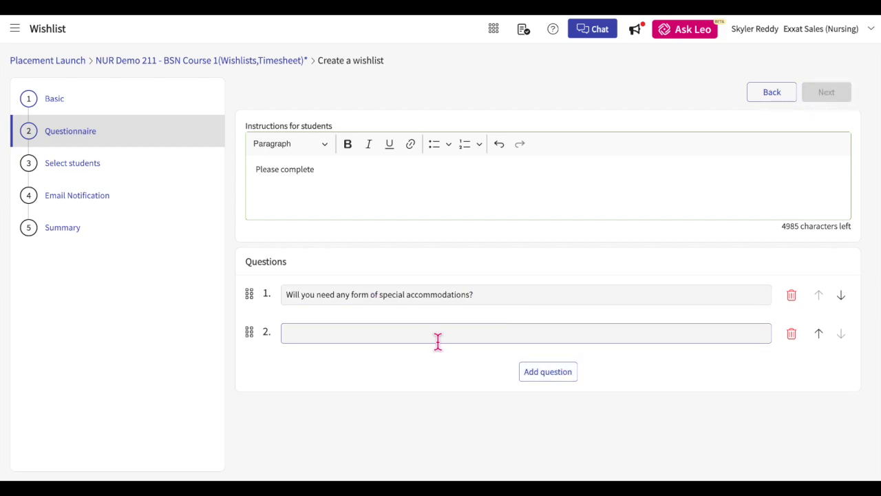
type("Do y")
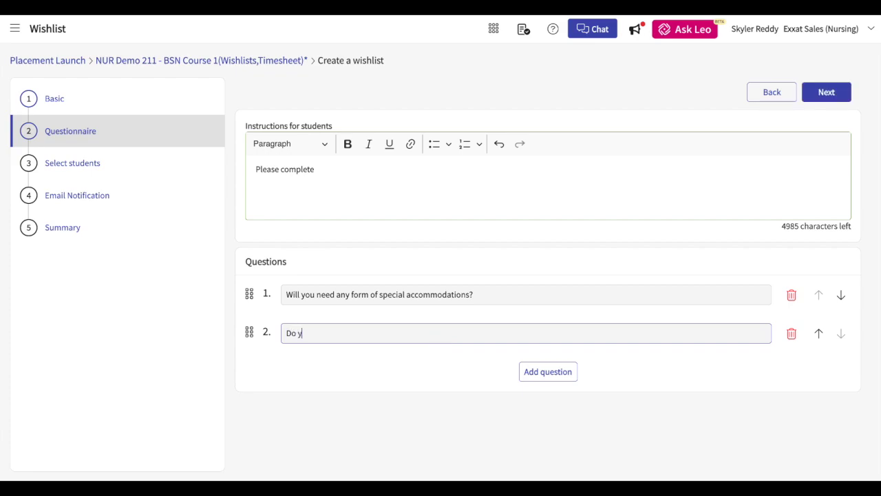
type("ou have a car")
left_click_drag(249, 333, 250, 297)
left_click(384, 295)
type("?")
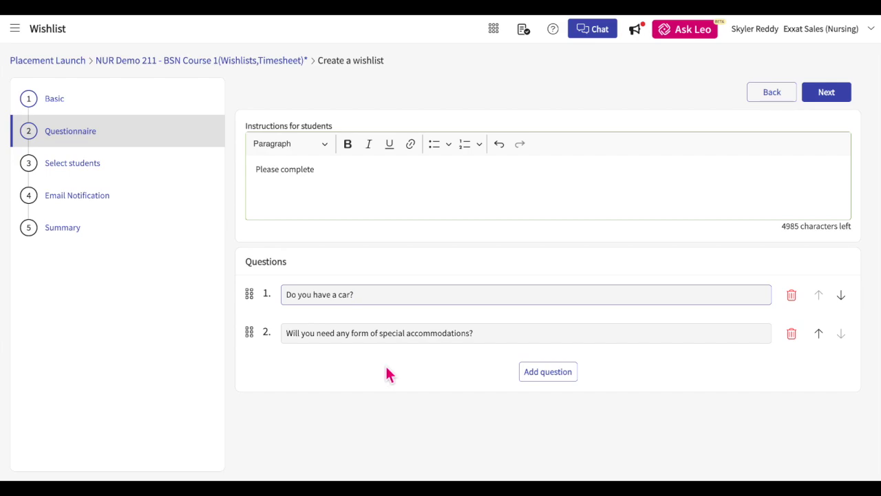
left_click(841, 296)
left_click(819, 333)
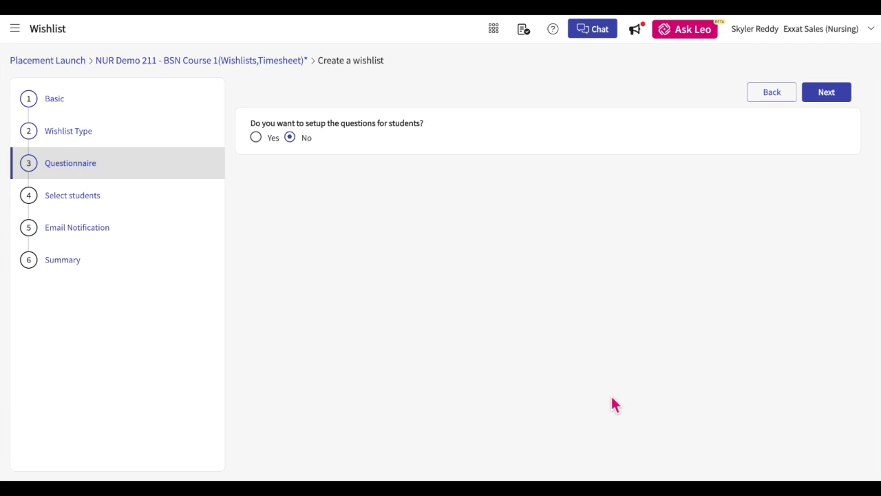
Enable student questions for the wishlist and add "Will you need any form of special accommodations?" as the only question.
left_click(272, 143)
left_click(554, 210)
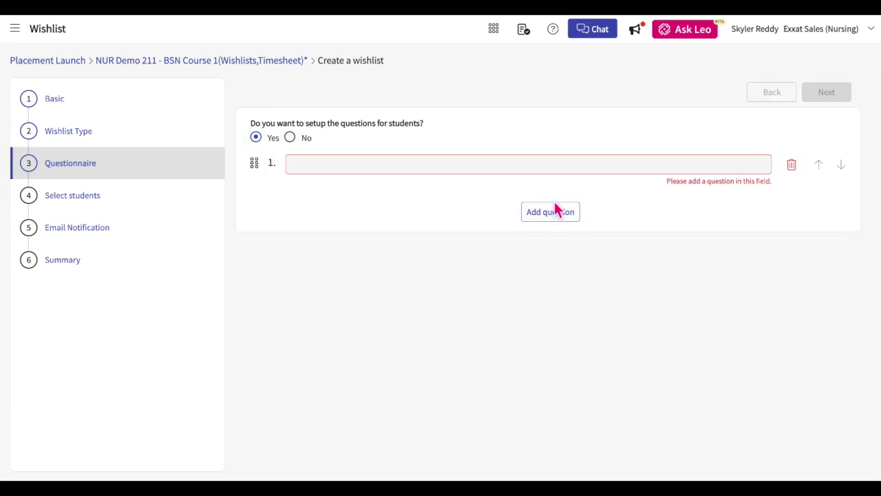
type("d")
key("BackSpace")
type("Will you need any form of special accommodations?")
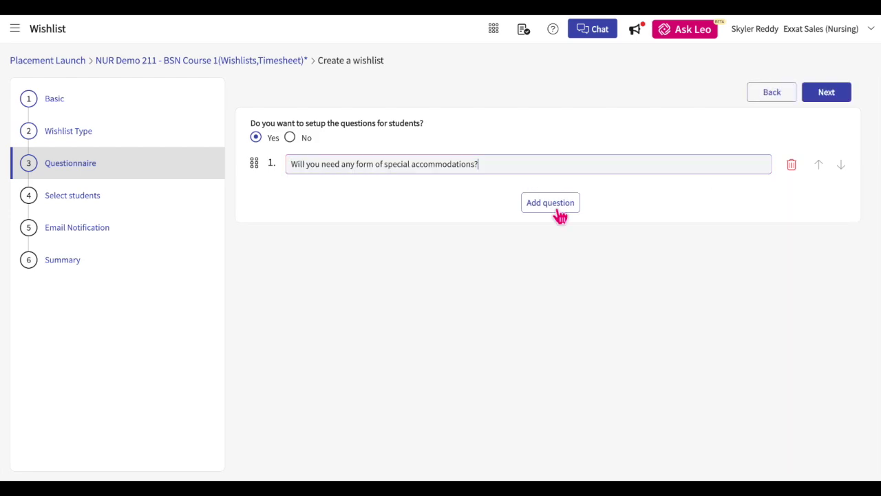
left_click(558, 213)
left_click(791, 203)
Proceed to student selection and turn on automatic updating of the selection when course registration is updated.
left_click(835, 101)
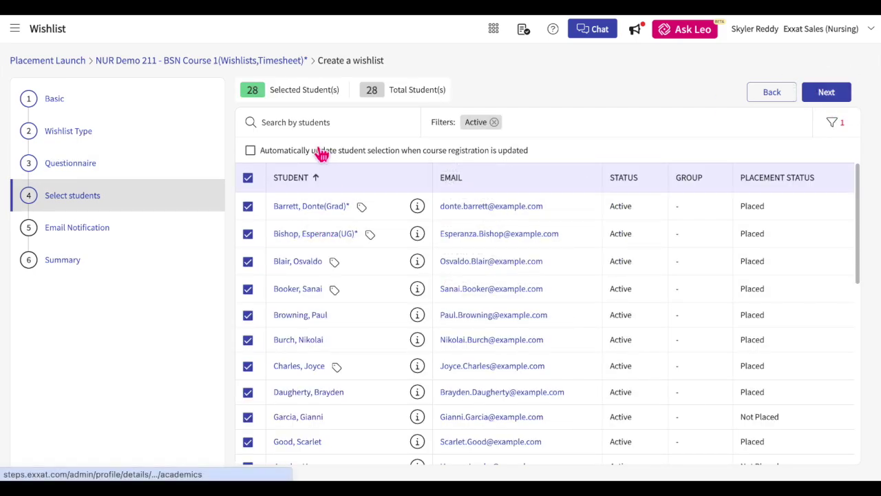
left_click(265, 155)
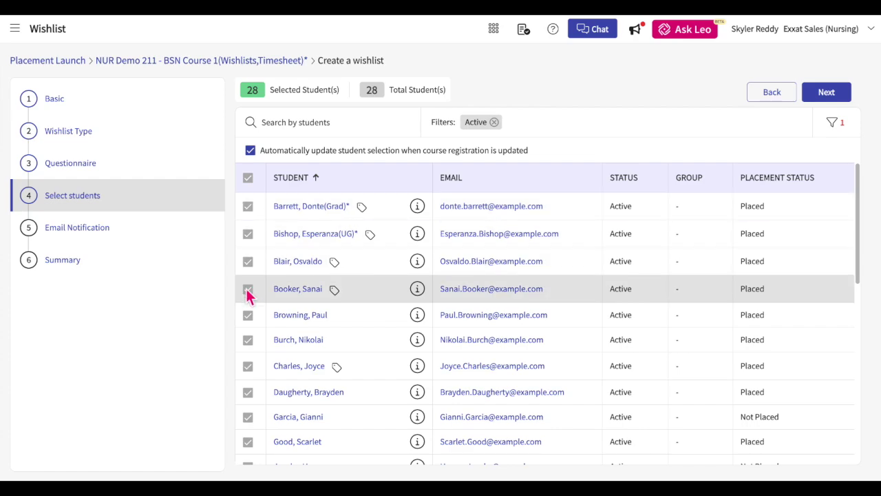
Review the wishlist's selected students and the status options available for filtering them.
scroll(248, 287, "down", 5)
scroll(248, 289, "down", 3)
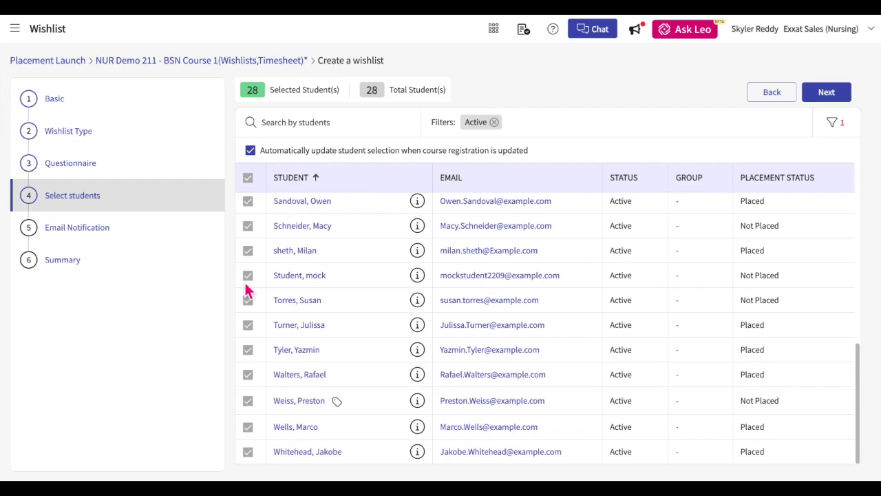
scroll(247, 289, "up", 10)
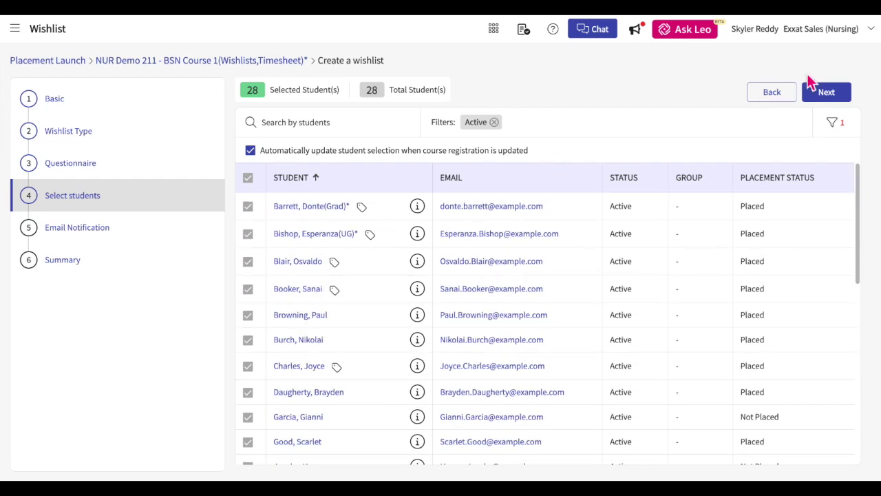
left_click(369, 123)
left_click(834, 124)
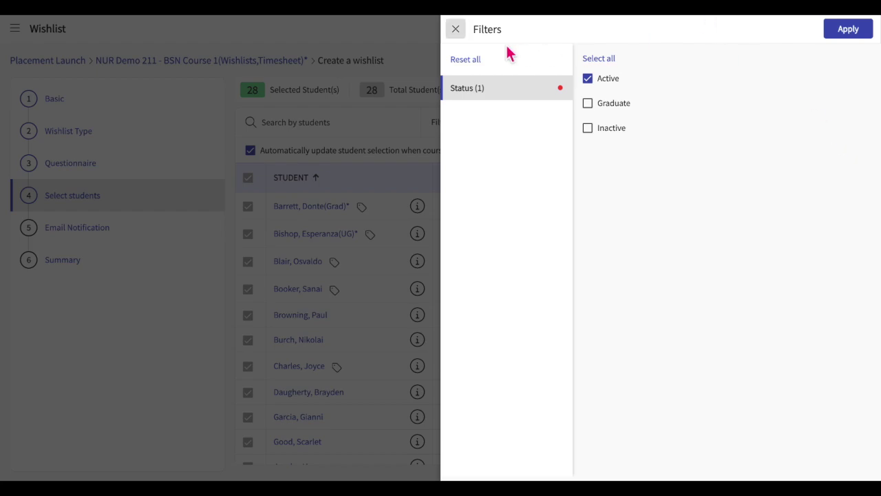
left_click(456, 31)
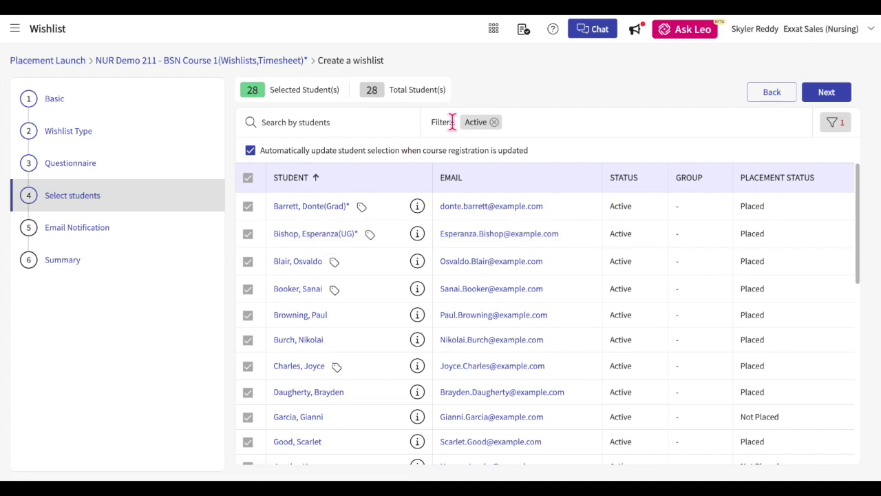
Turn on student notifications for the wishlist opening, 24 hours before closure, and closing, and proceed to the summary.
left_click(841, 96)
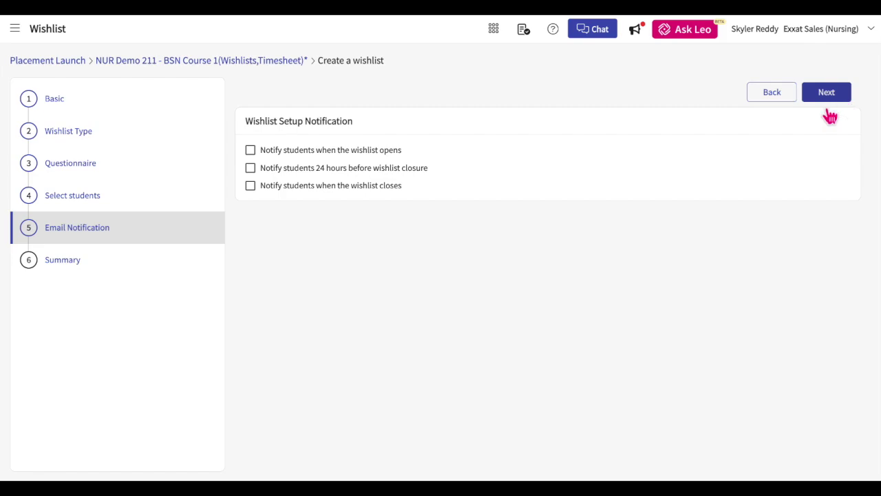
left_click(402, 167)
left_click(377, 199)
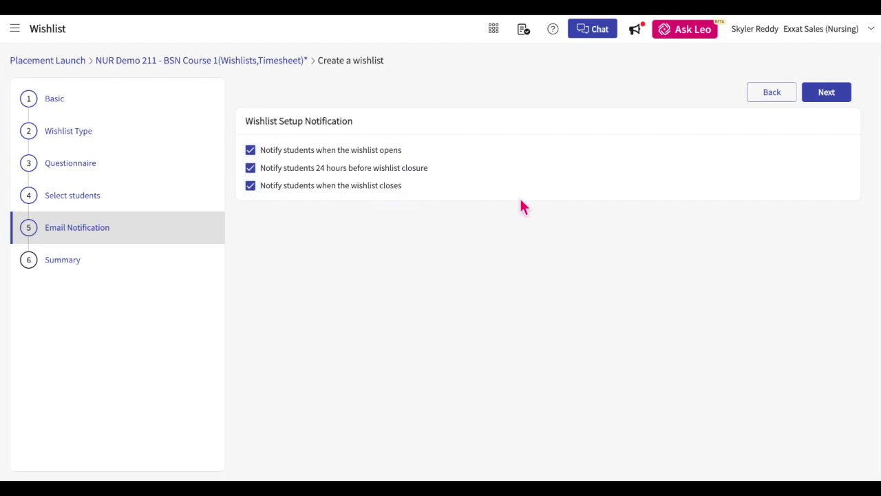
left_click(384, 198)
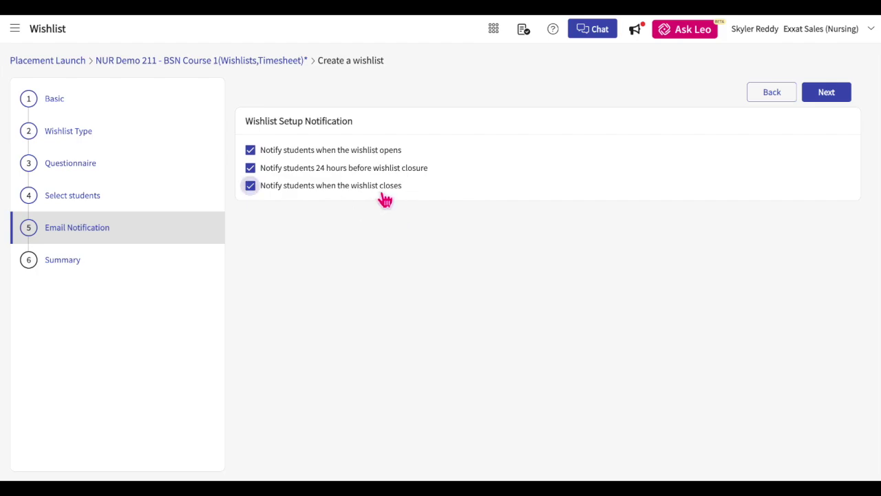
left_click(390, 185)
left_click(391, 184)
left_click(389, 194)
left_click(826, 95)
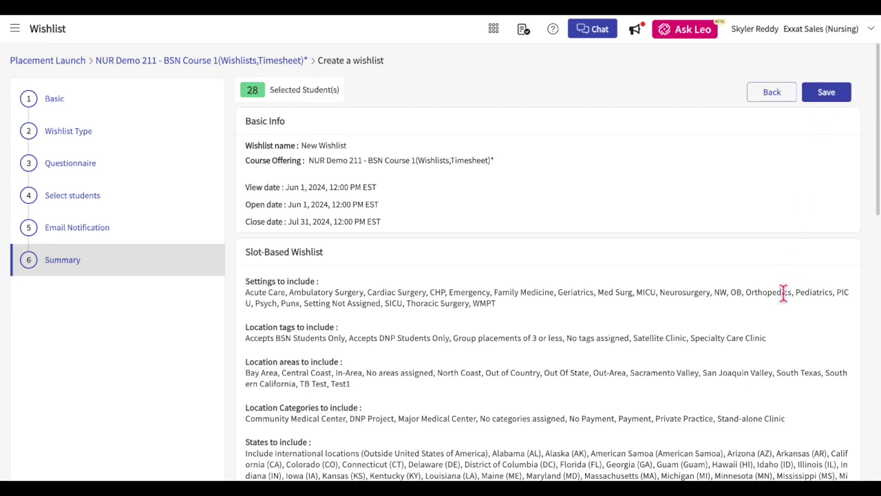
Review the wishlist summary and save the new wishlist.
scroll(784, 292, "down", 3)
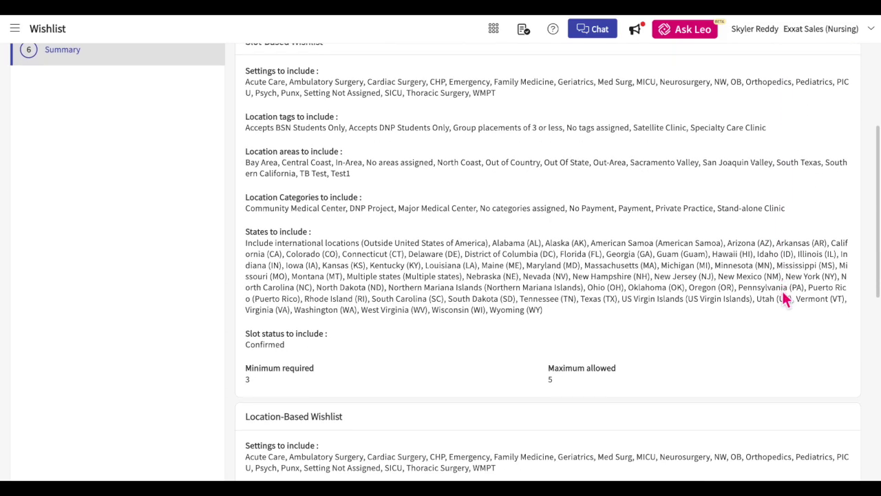
scroll(783, 292, "up", 3)
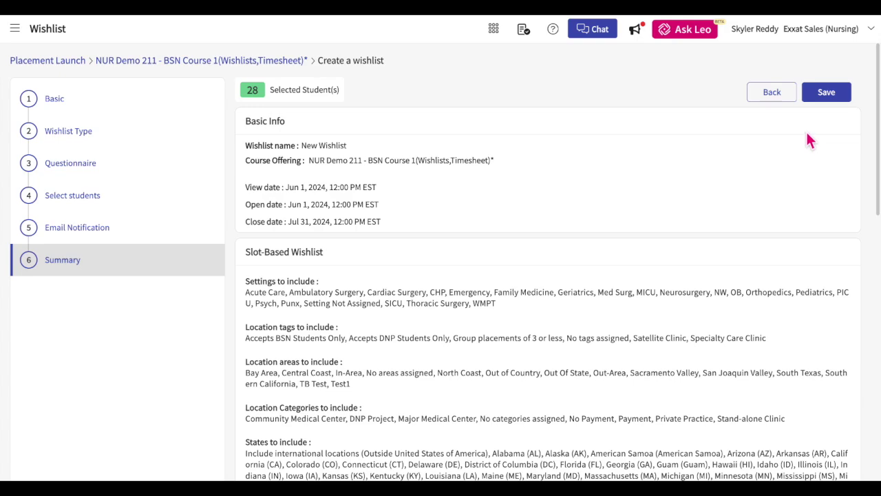
left_click(821, 95)
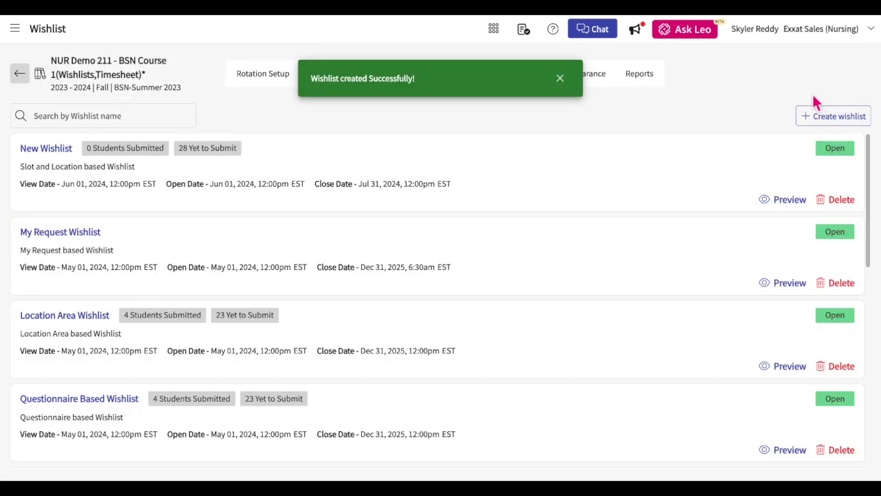
left_click(559, 79)
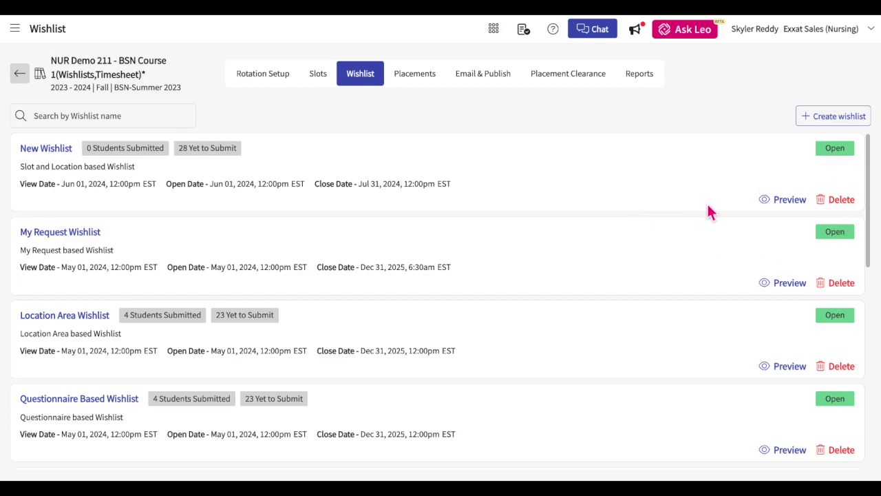
Preview New Wishlist in the student view, and open its setup to look through the wishlist type and questionnaire sections.
left_click(778, 207)
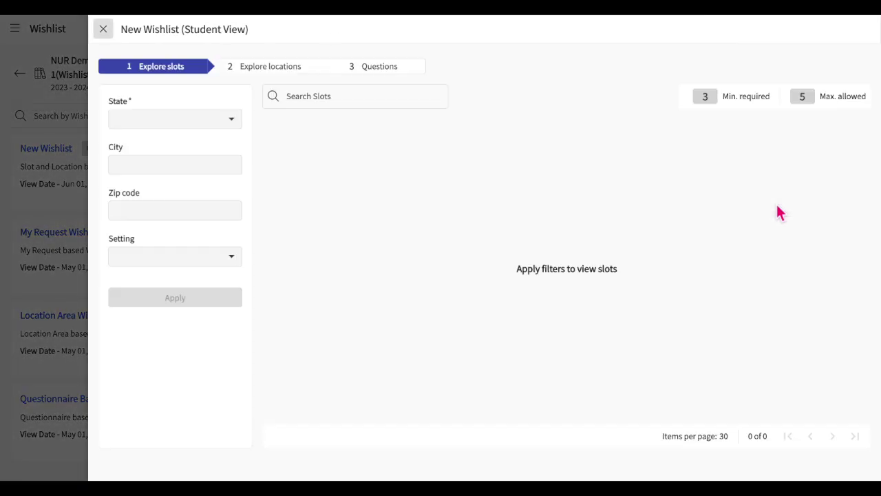
left_click(103, 29)
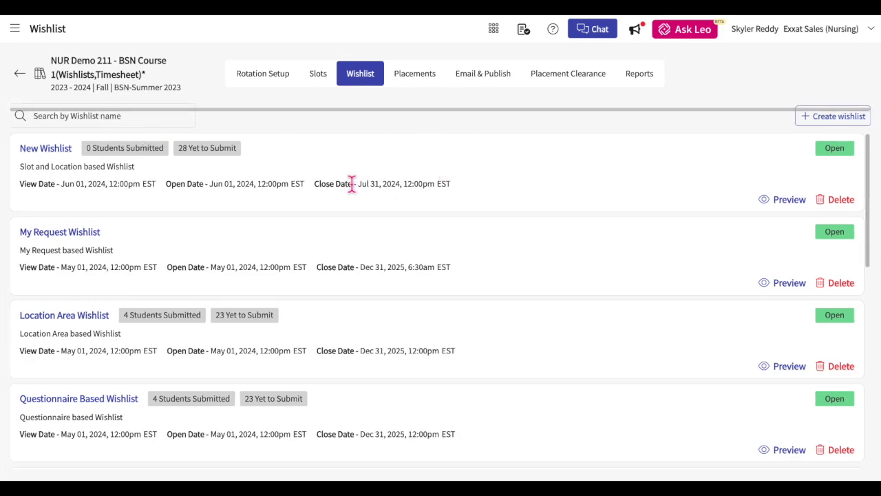
left_click(59, 154)
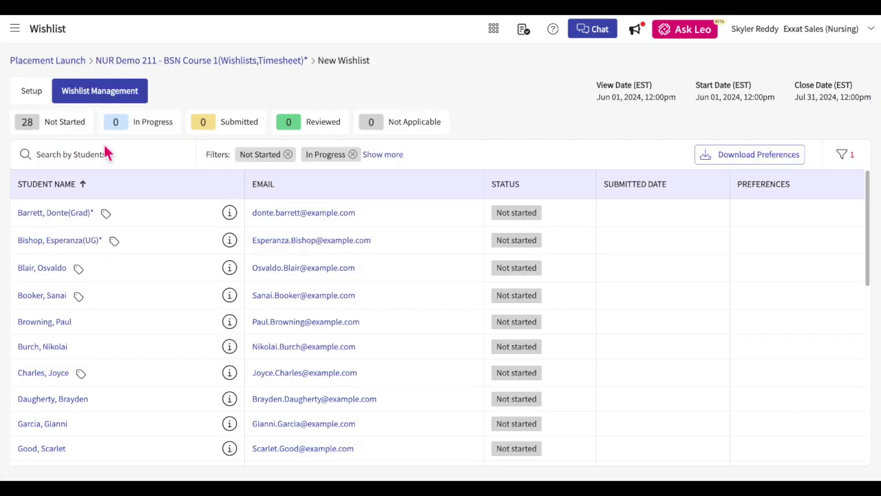
left_click(36, 95)
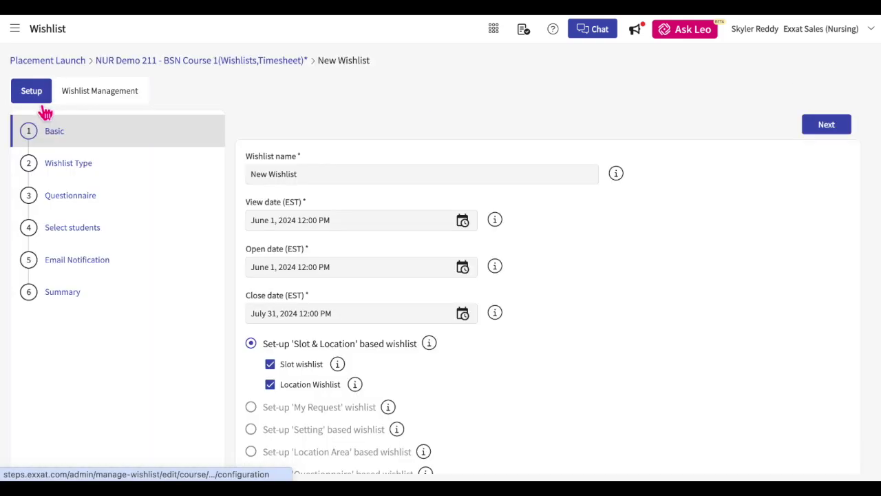
left_click(164, 172)
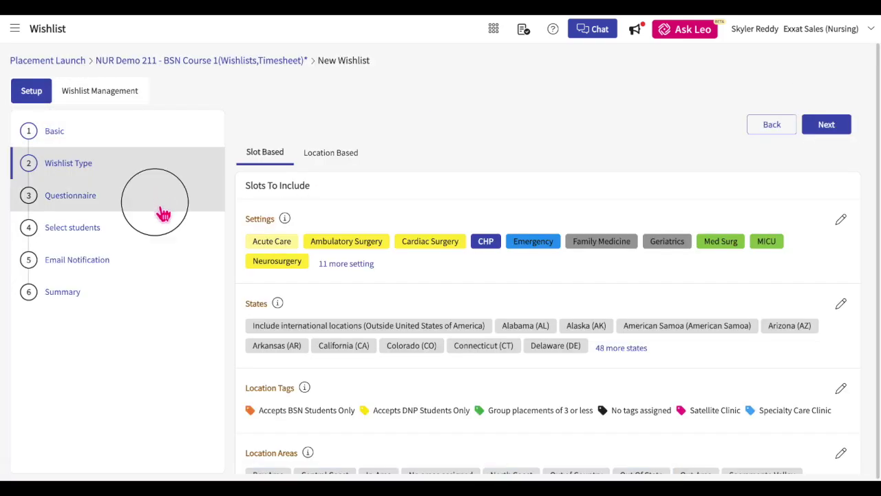
left_click(161, 205)
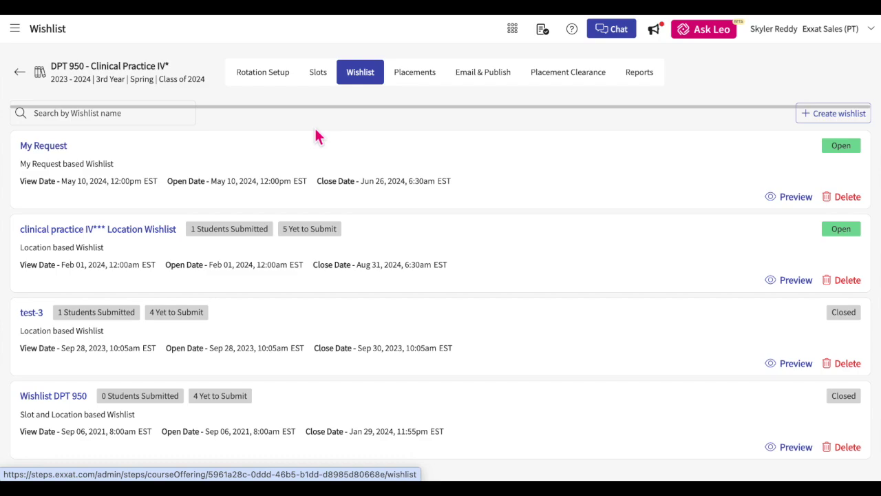
Open the slots list of DPT 950 - Clinical Practice IV and examine its columns and filter options.
left_click(320, 86)
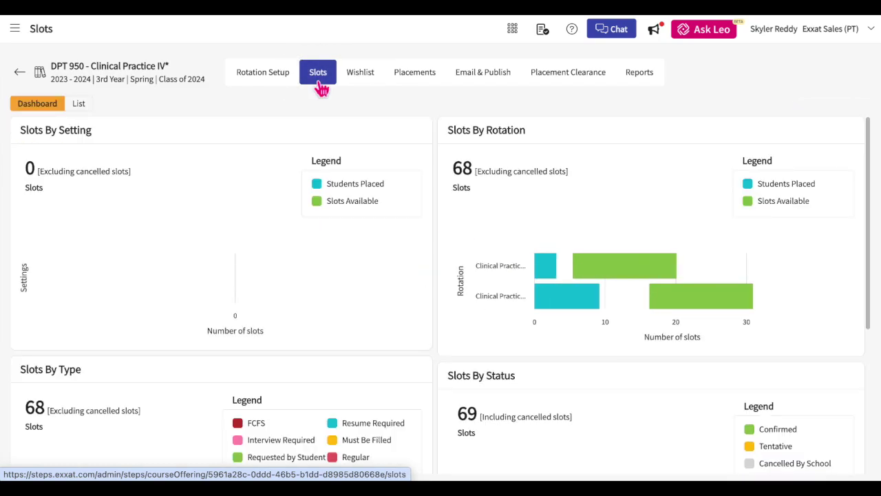
left_click(82, 103)
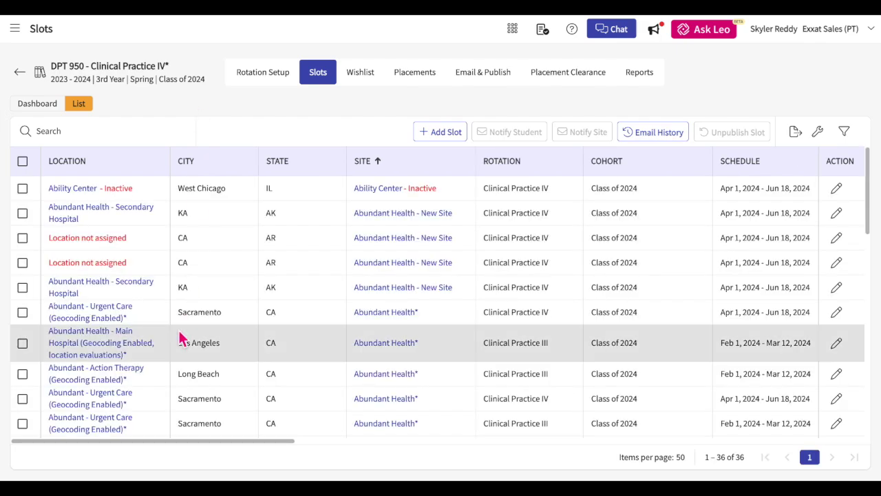
scroll(181, 338, "down", 2)
scroll(181, 337, "up", 2)
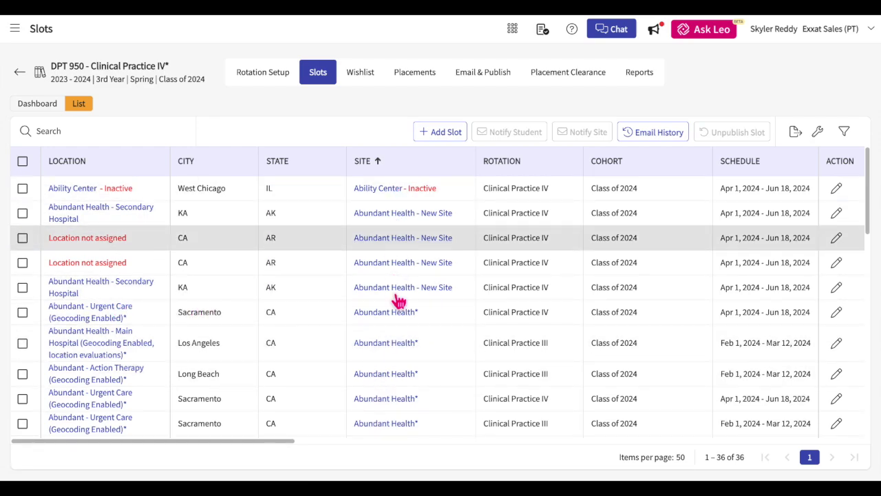
scroll(398, 347, "right", 5)
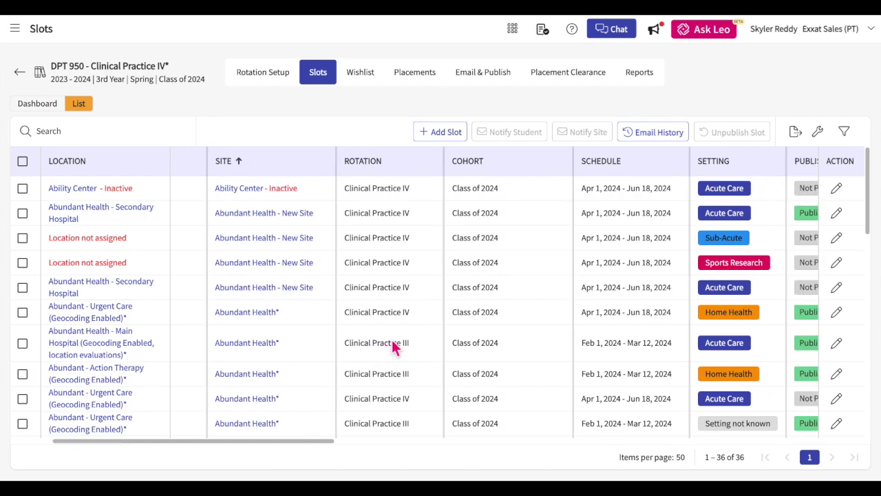
scroll(392, 342, "right", 5)
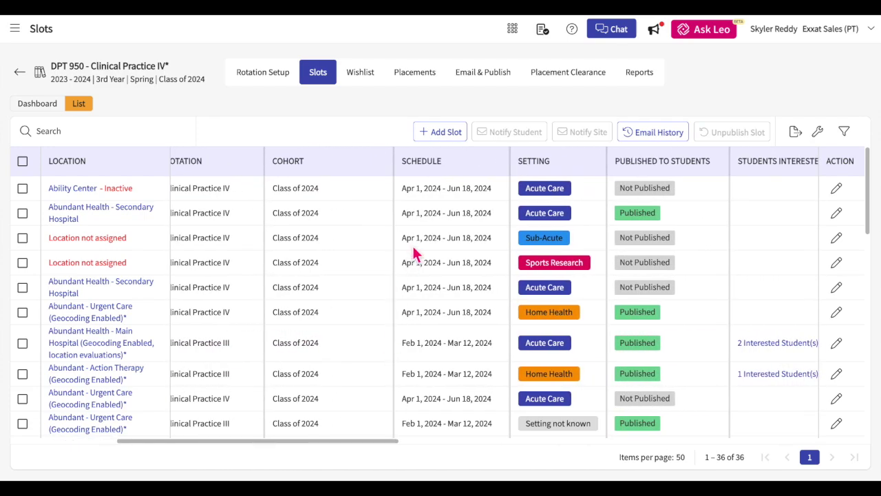
scroll(454, 289, "right", 4)
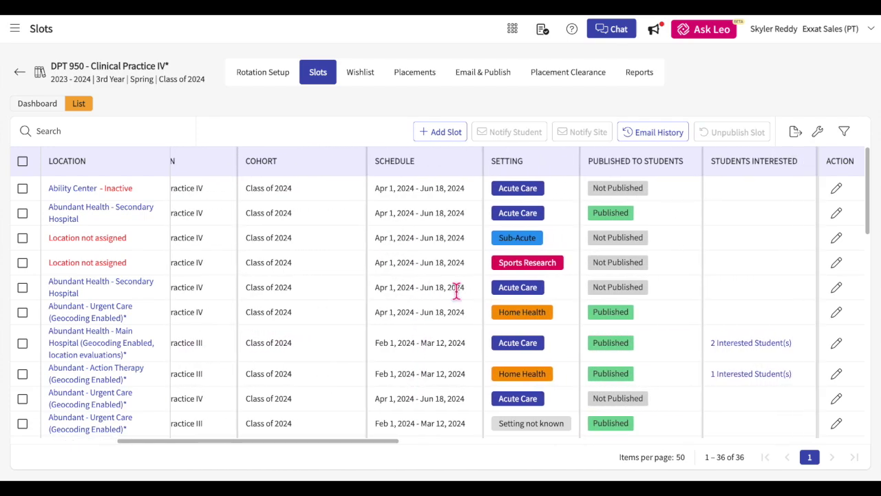
scroll(477, 349, "right", 5)
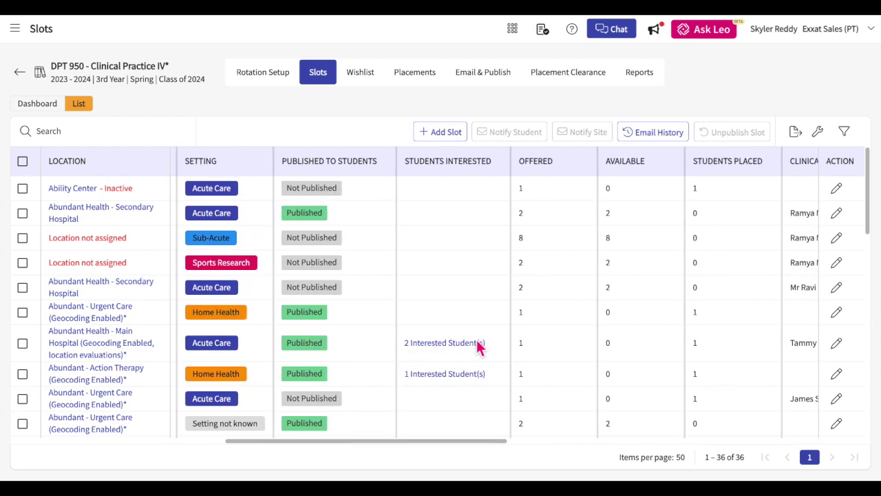
scroll(501, 325, "right", 4)
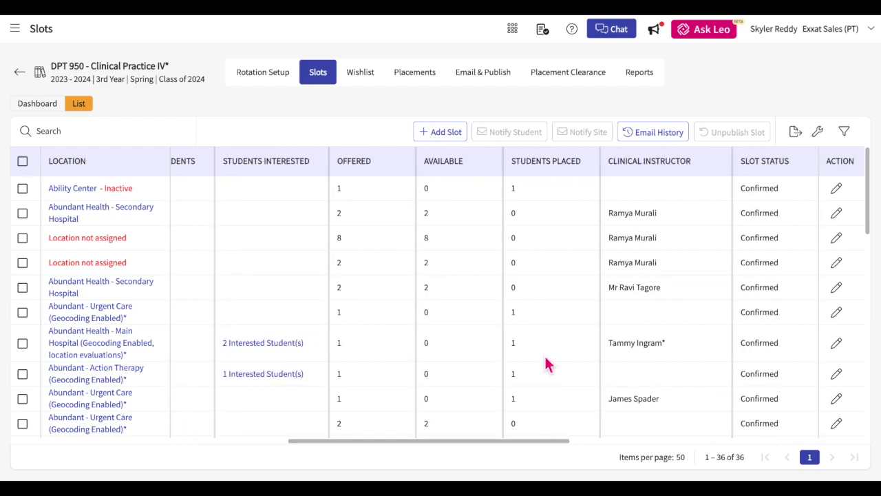
scroll(359, 316, "left", 3)
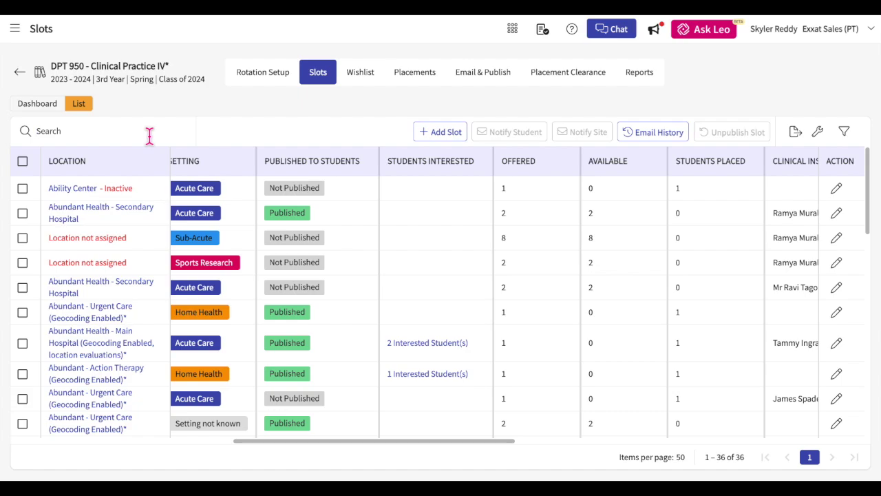
left_click(847, 134)
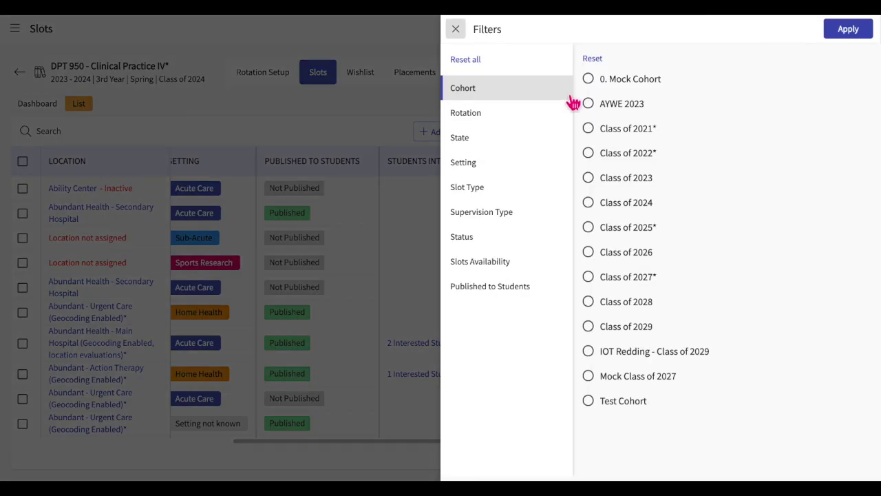
left_click(456, 30)
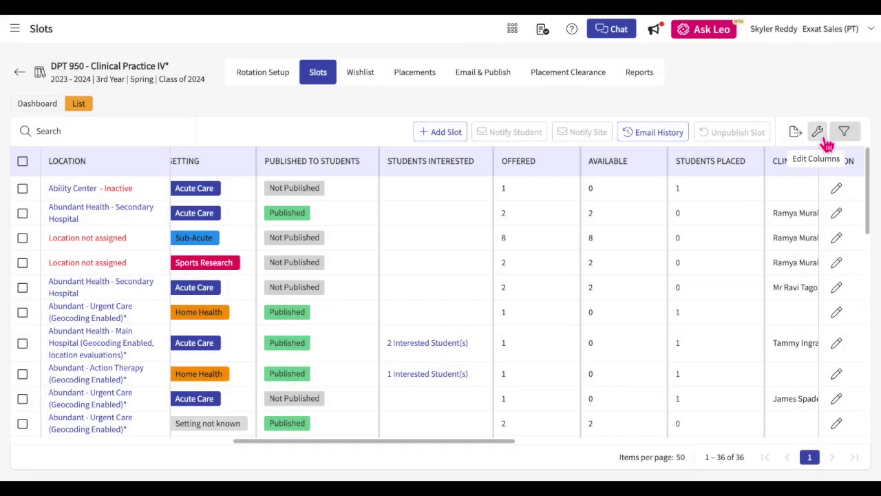
Reposition the Site column below Schedule, remove it, add it back as the last column of the slots list, and save the column layout.
left_click(818, 133)
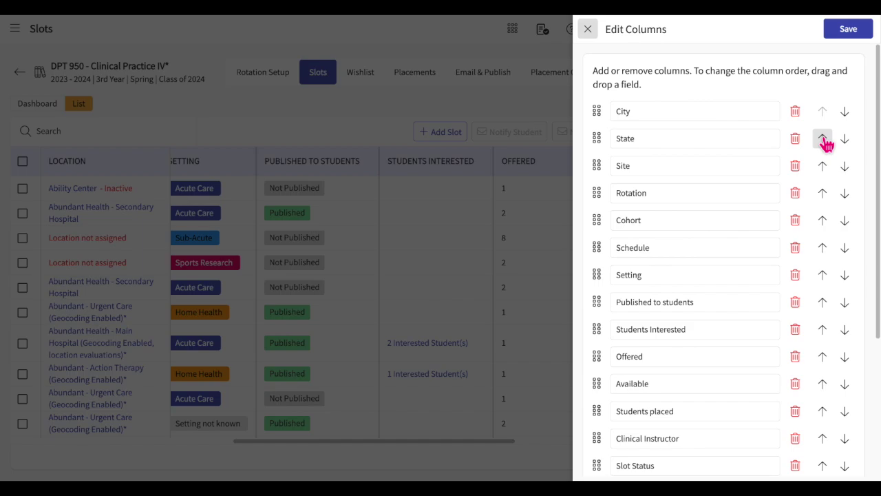
left_click_drag(598, 166, 600, 256)
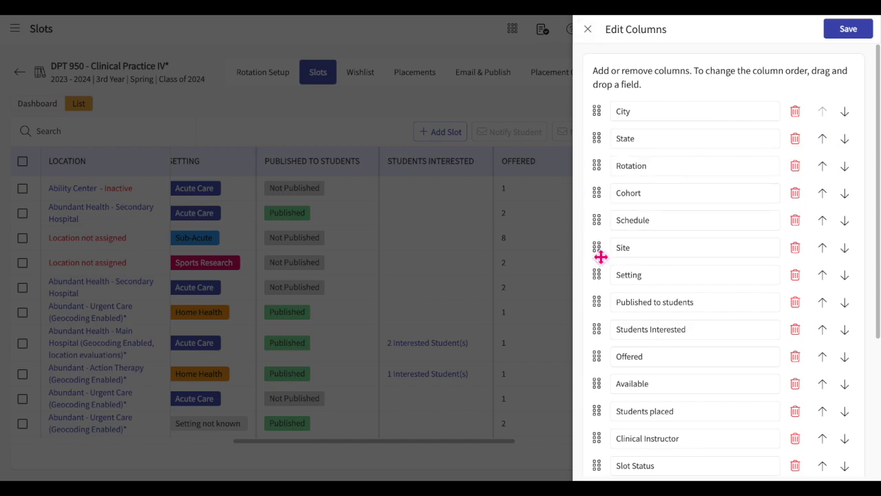
left_click(802, 255)
scroll(743, 282, "down", 3)
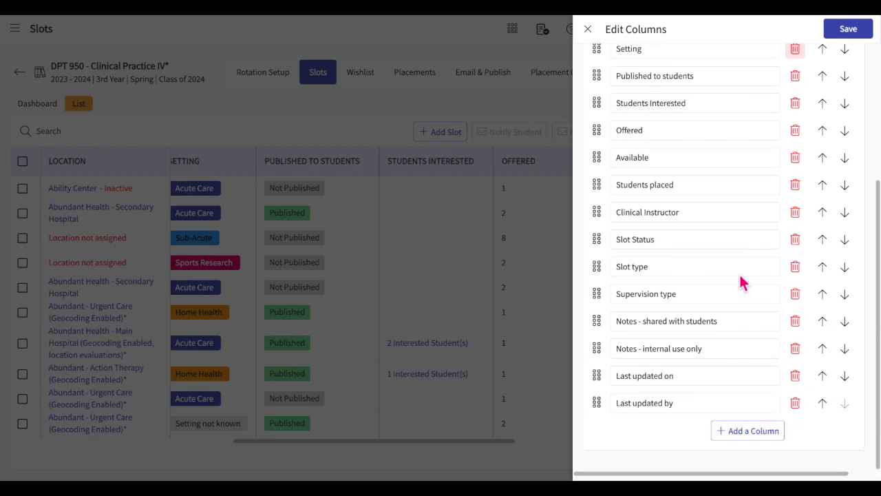
left_click(750, 432)
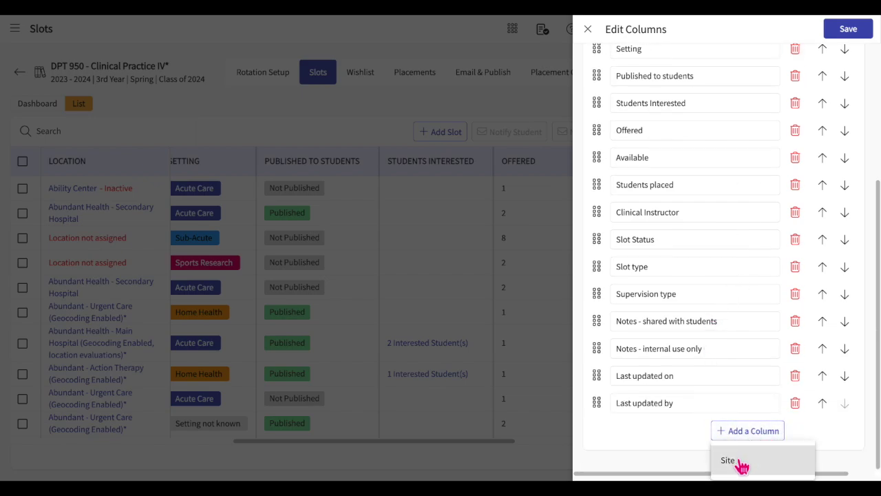
left_click(739, 463)
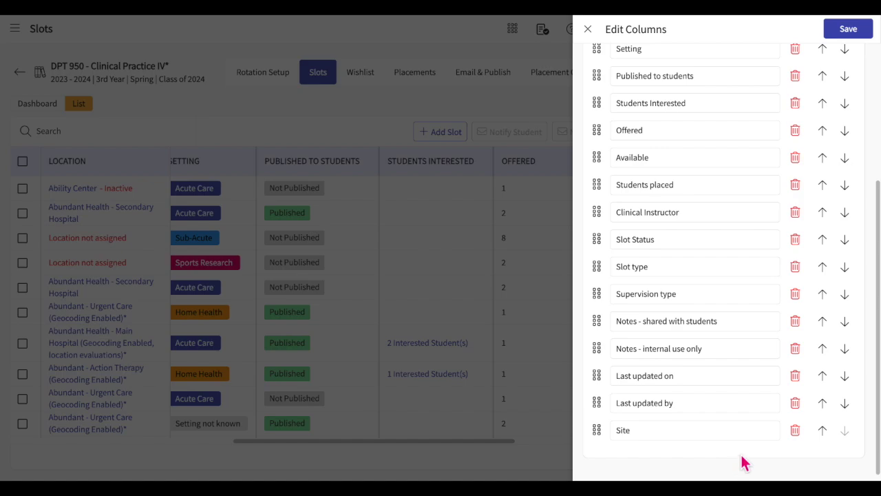
left_click(839, 33)
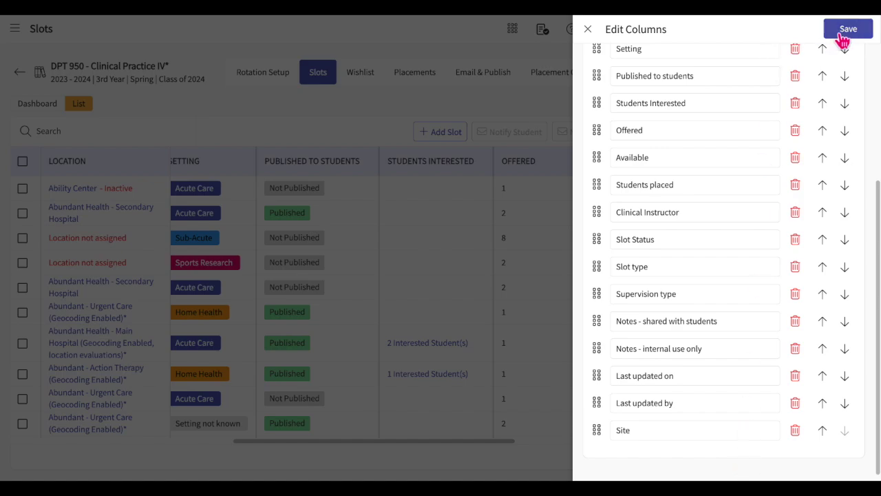
Save the slots list's column layout, then start exporting the list as SlotsReport and cancel the file save.
left_click(848, 31)
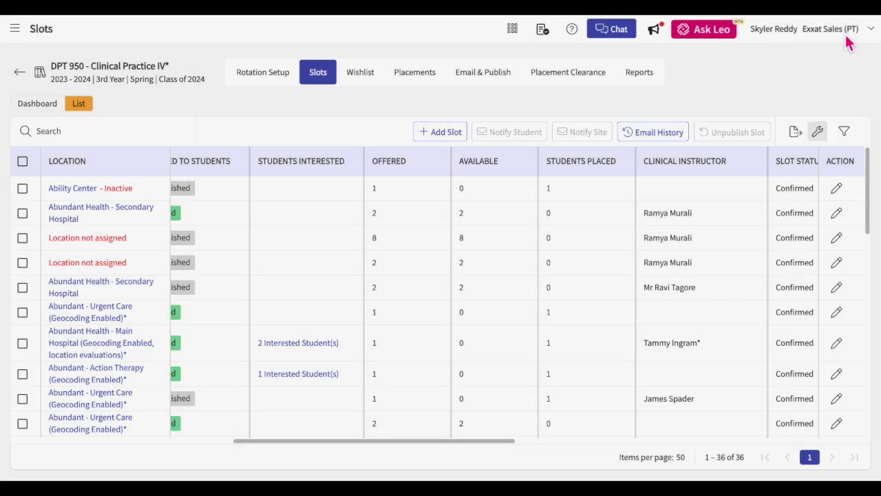
left_click(851, 39)
left_click(597, 114)
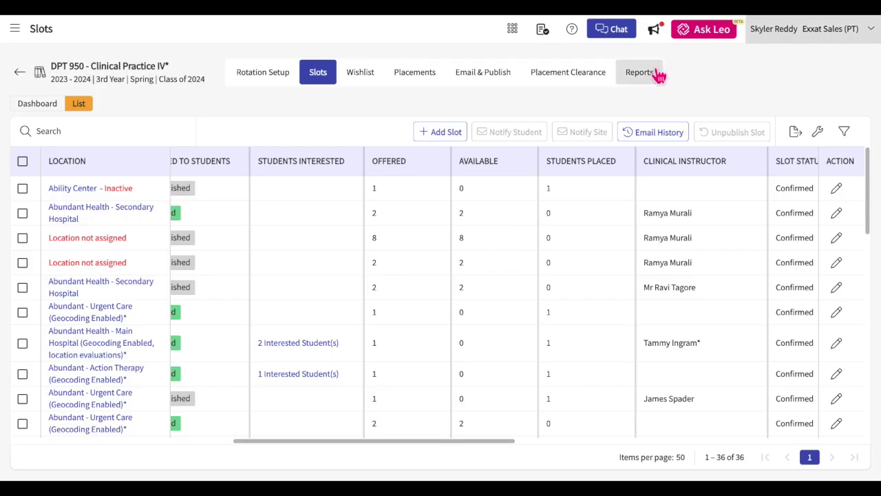
left_click(798, 135)
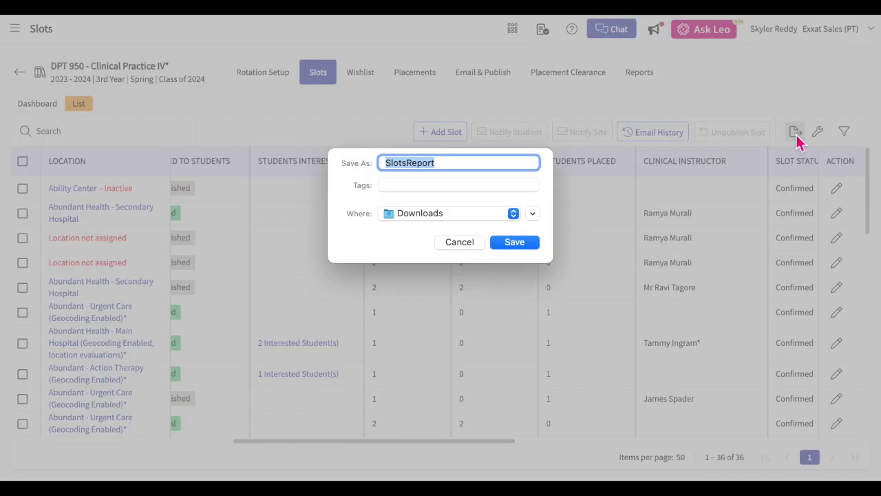
left_click(461, 245)
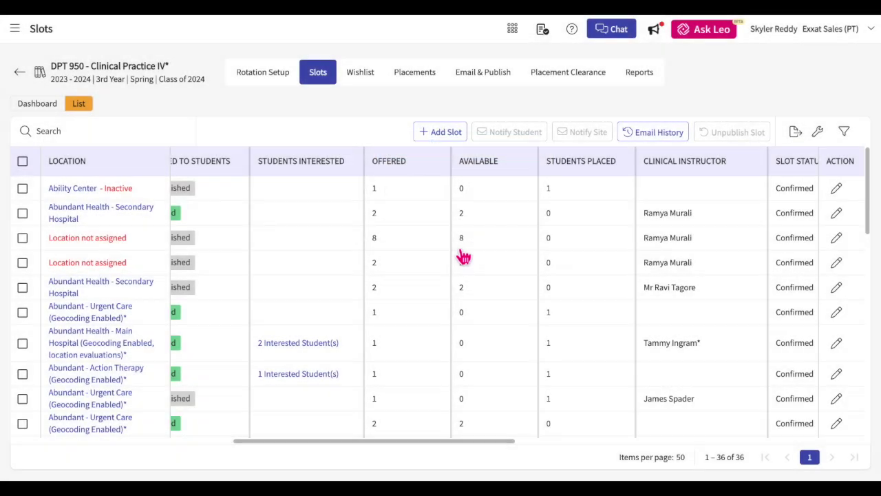
Publish the unassigned-location slot with 8 offered places to the last two students listed.
left_click(22, 237)
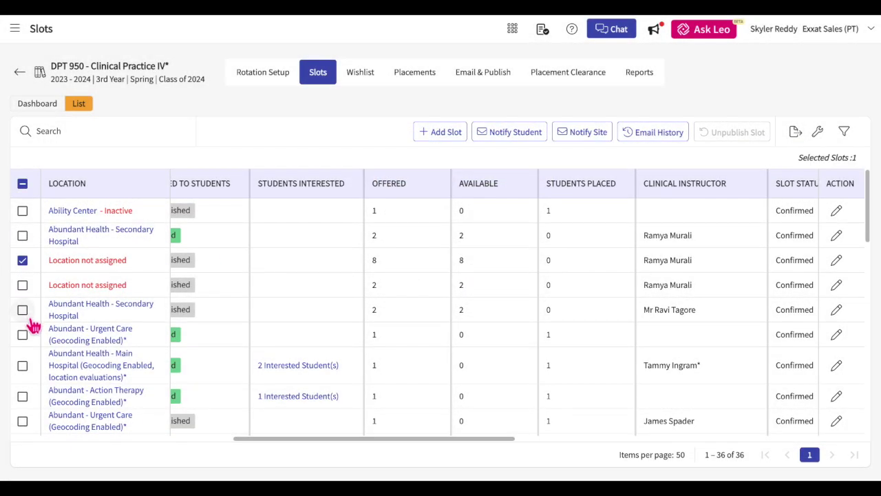
left_click(510, 137)
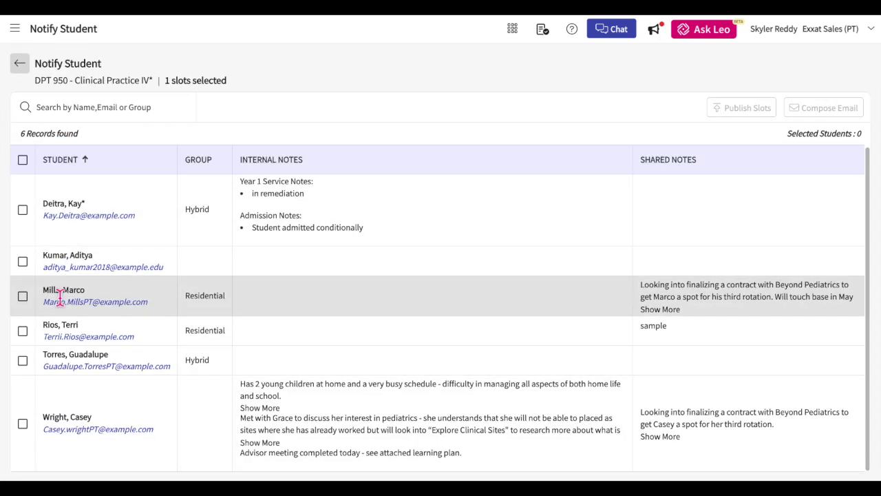
left_click(23, 423)
left_click(25, 362)
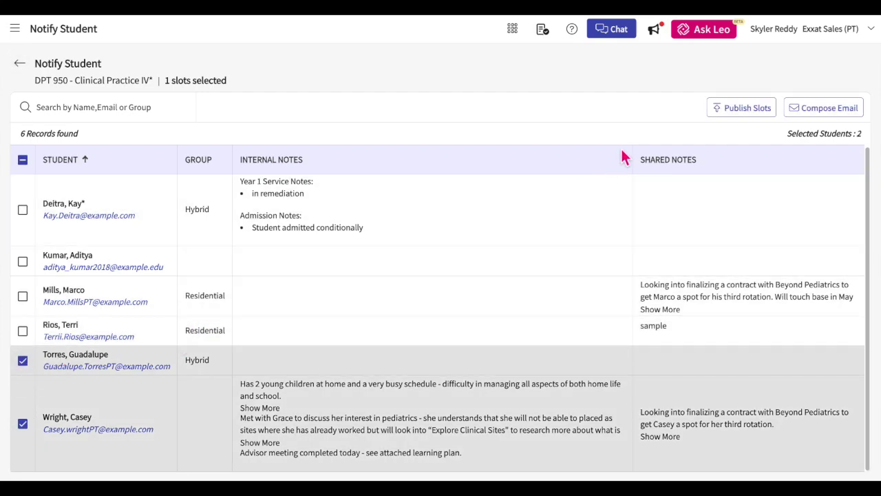
left_click(743, 118)
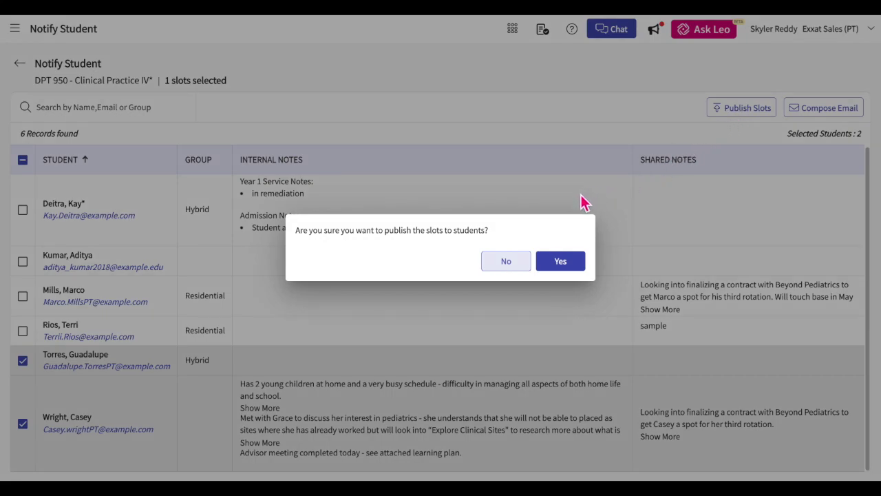
left_click(561, 262)
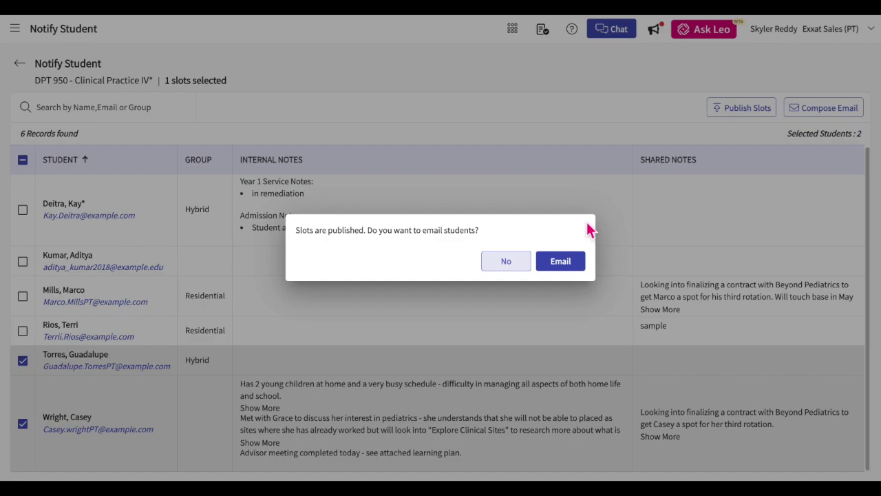
Start an email to the two selected students, view the Standard template, and return to the Publish Slots Announcement template.
left_click(571, 264)
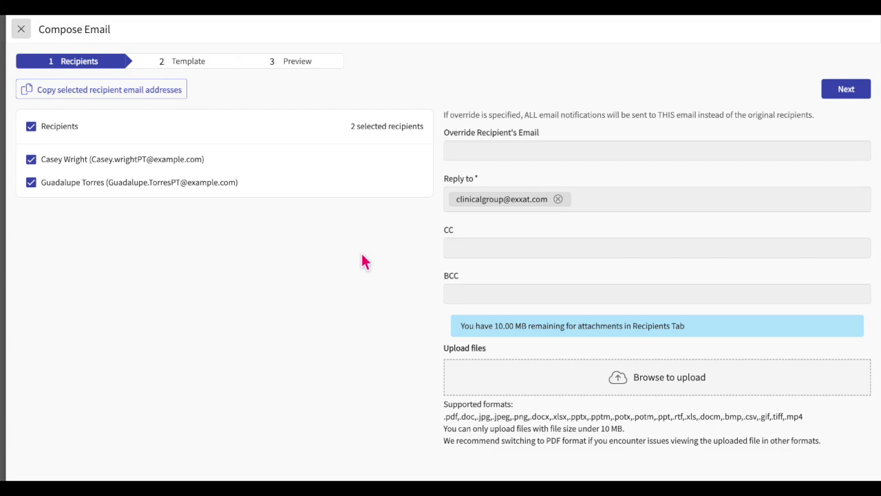
left_click(844, 92)
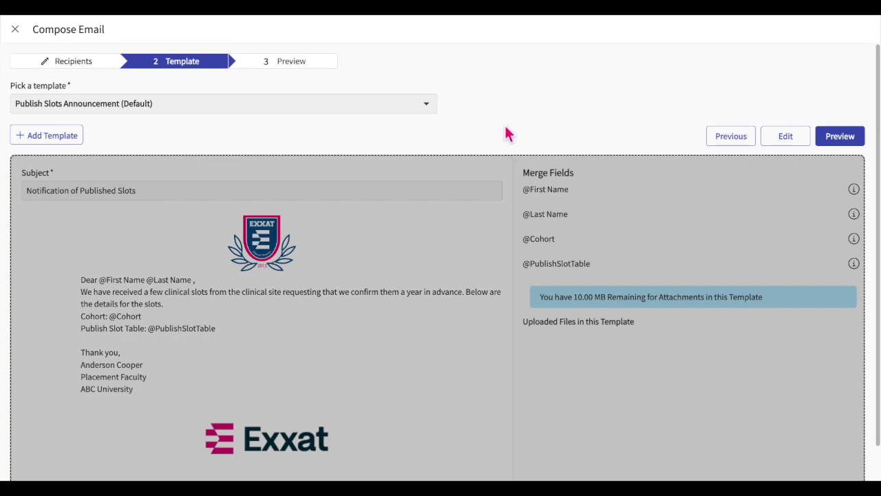
left_click(387, 106)
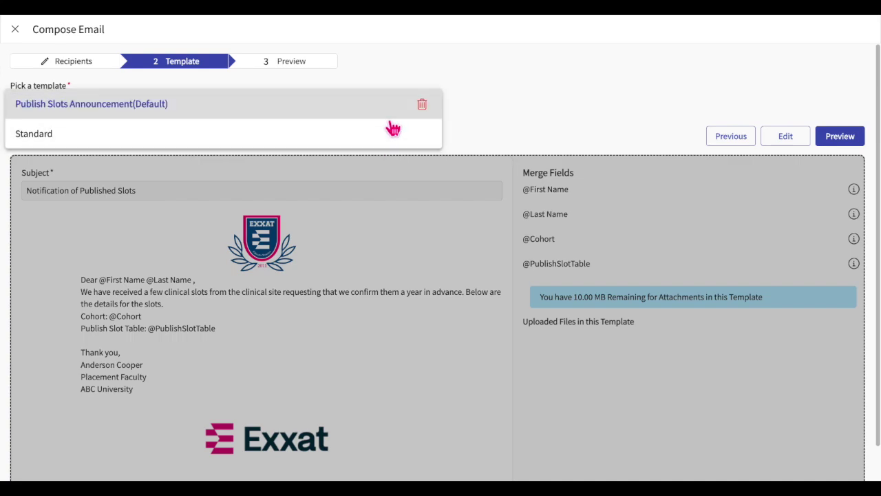
left_click(392, 129)
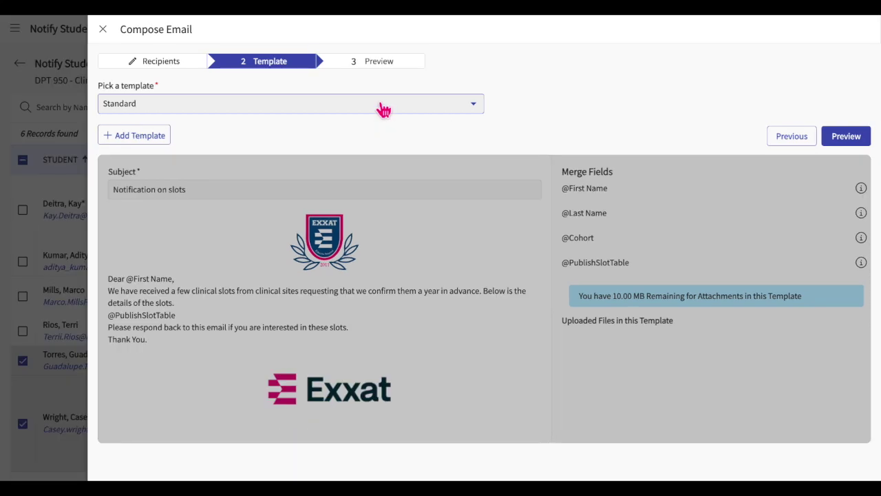
left_click(383, 107)
left_click(364, 75)
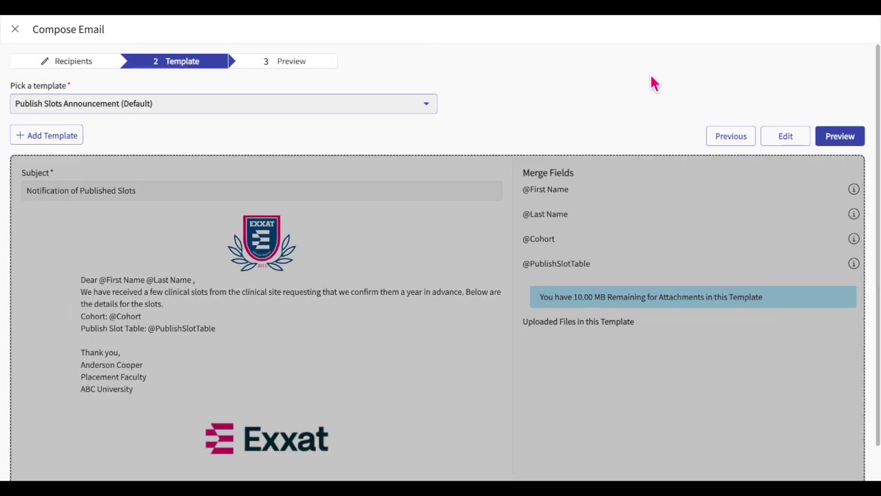
Draft an email template with name and subject "New" and the university logo on the header, and close it unsaved.
left_click(70, 141)
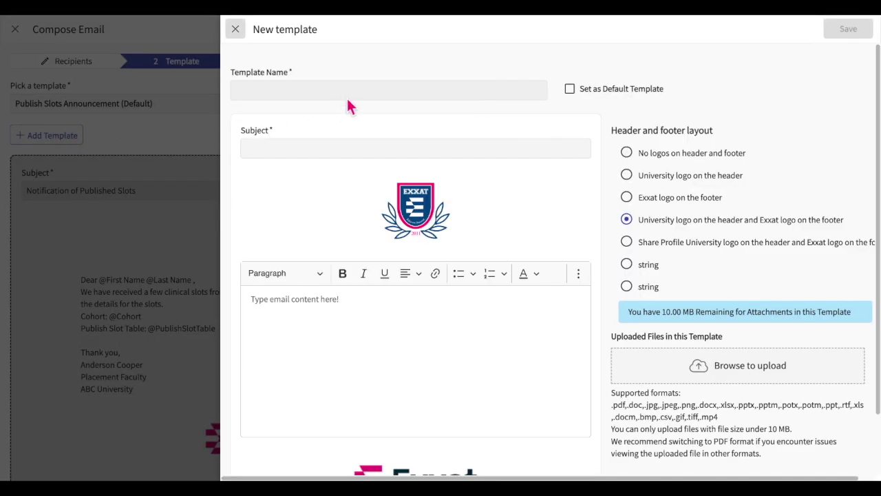
left_click(349, 94)
type("New")
left_click(342, 148)
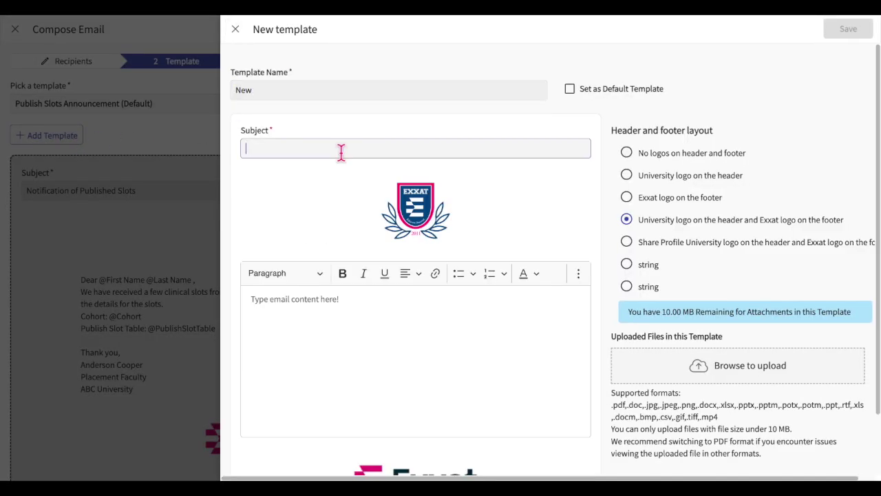
type("New")
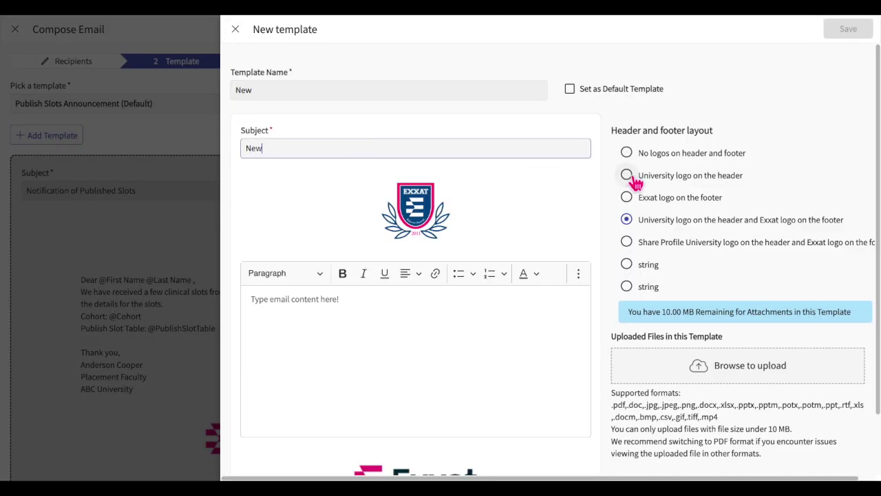
left_click(631, 179)
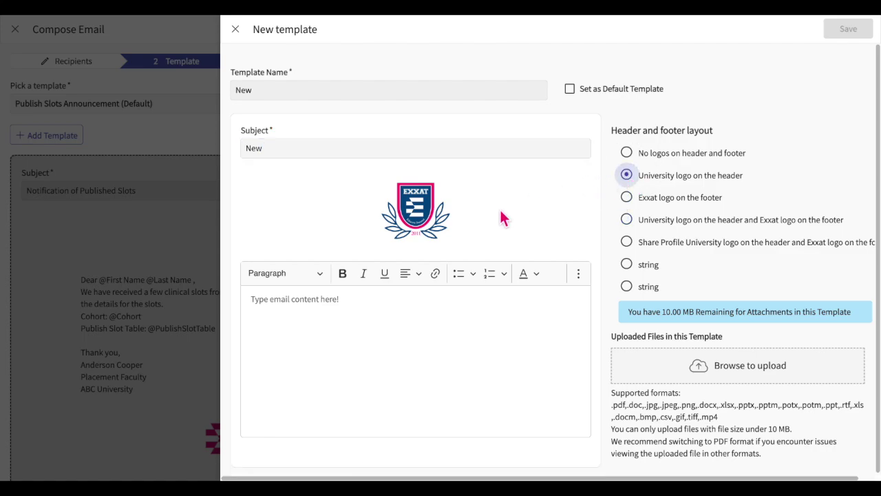
left_click(403, 329)
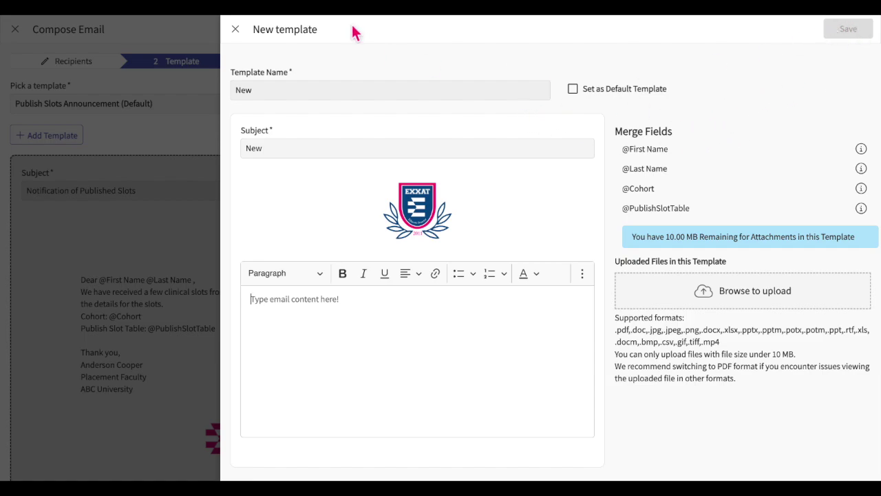
left_click(235, 30)
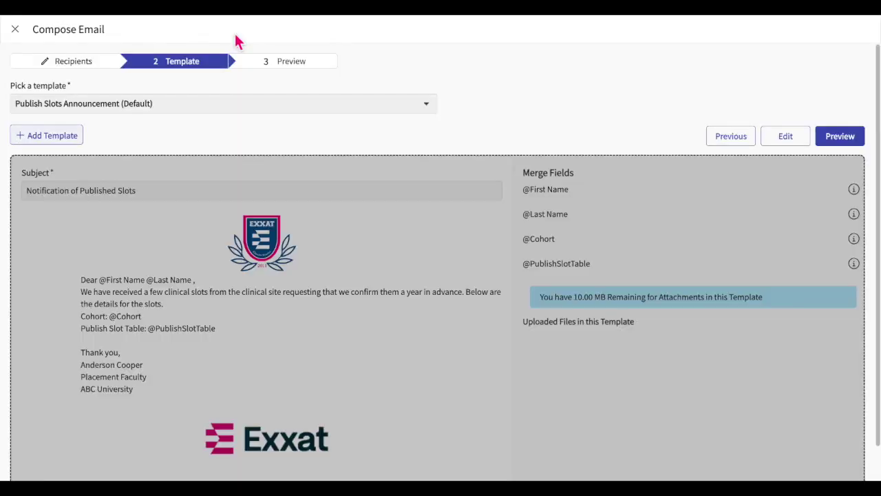
Open the Publish Slots Announcement template for editing and save it as the default template.
left_click(334, 109)
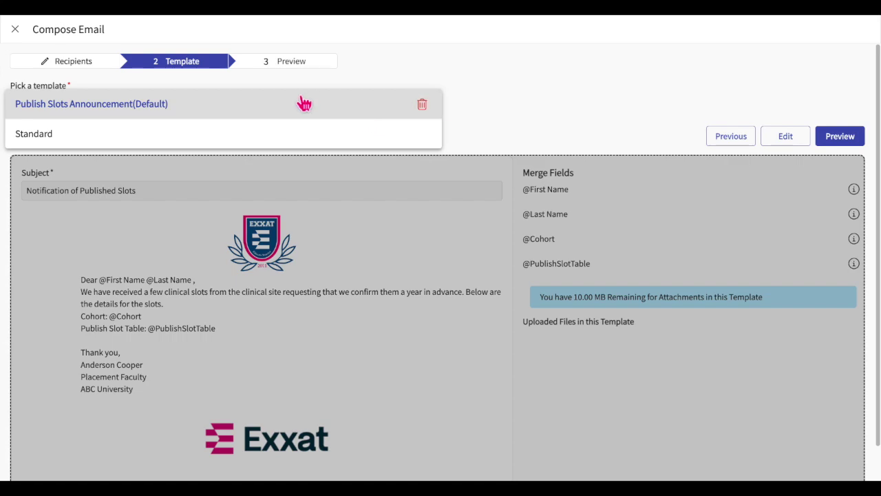
left_click(273, 109)
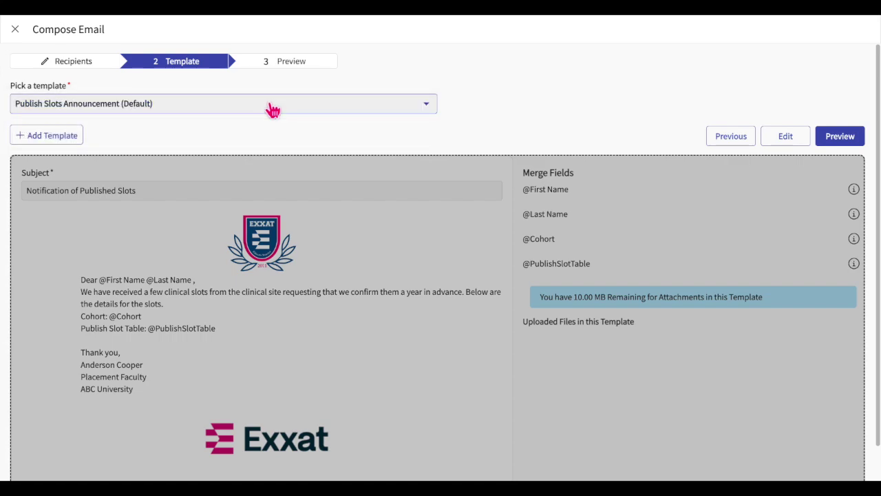
left_click(788, 143)
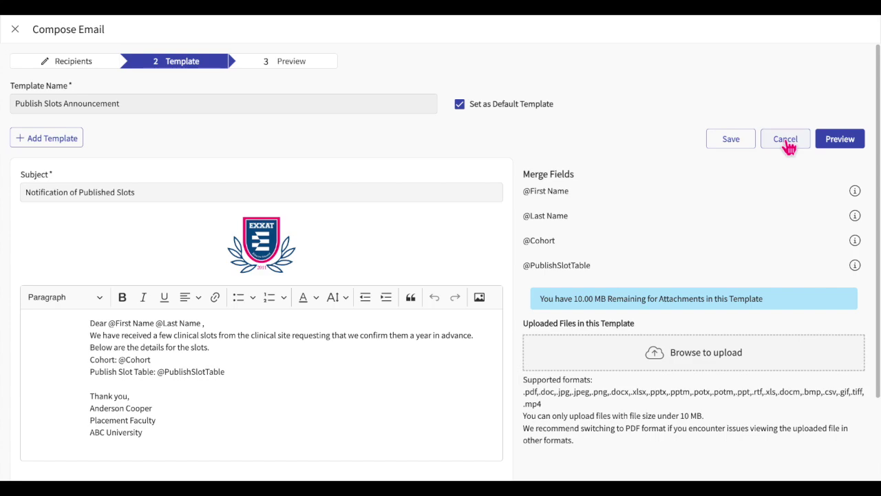
left_click(731, 144)
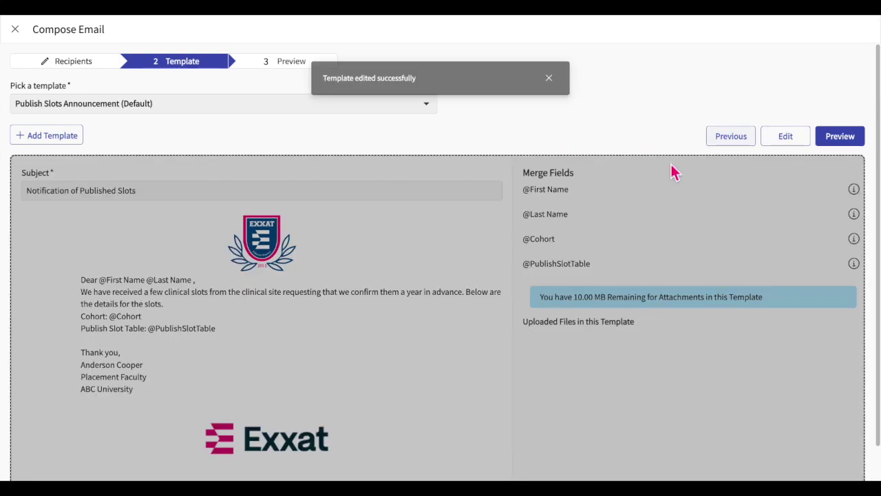
left_click(559, 79)
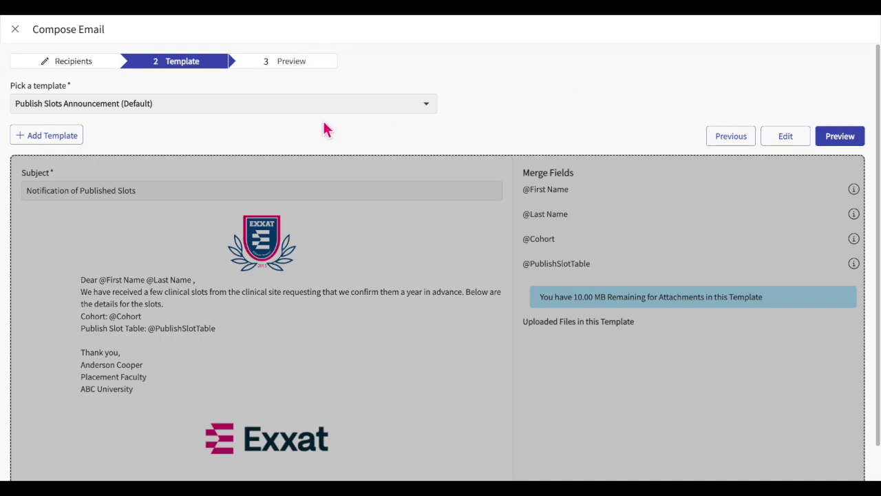
Preview the Notification of Published Slots email and send it to the two selected students.
left_click(836, 137)
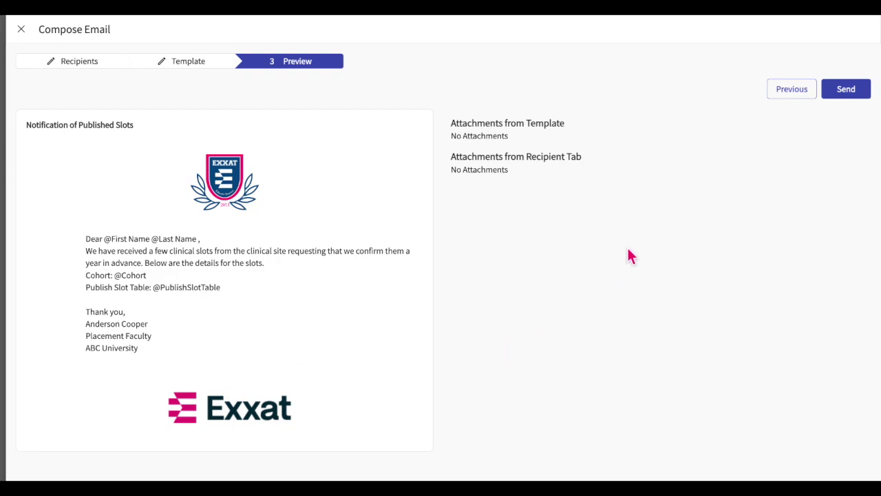
left_click(851, 102)
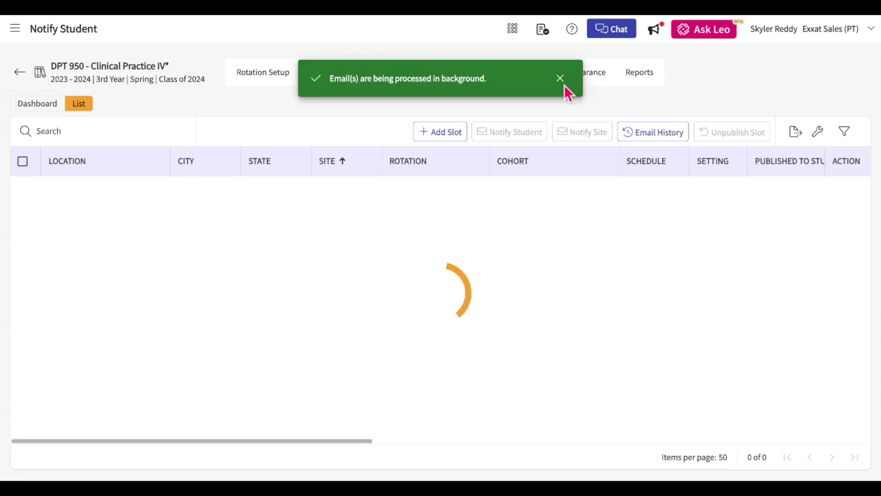
left_click(561, 81)
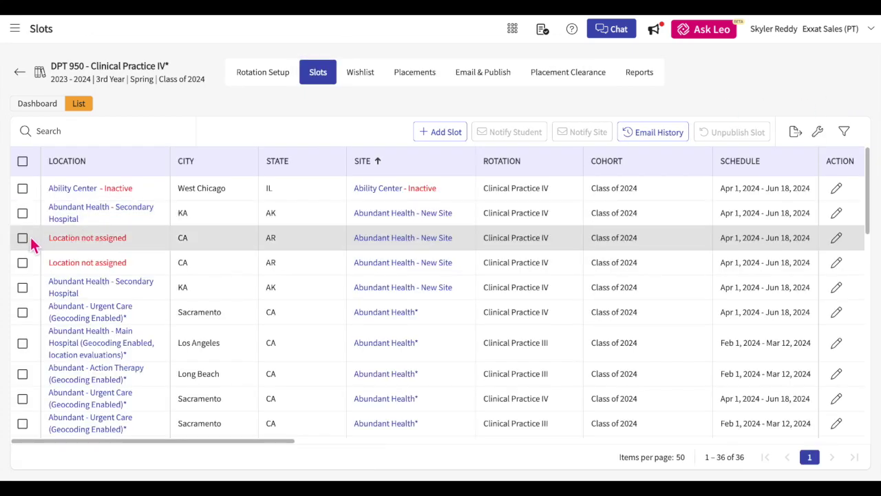
Select both unassigned-location slots and the first three students, and start composing an email to them without publishing the slots.
left_click(25, 238)
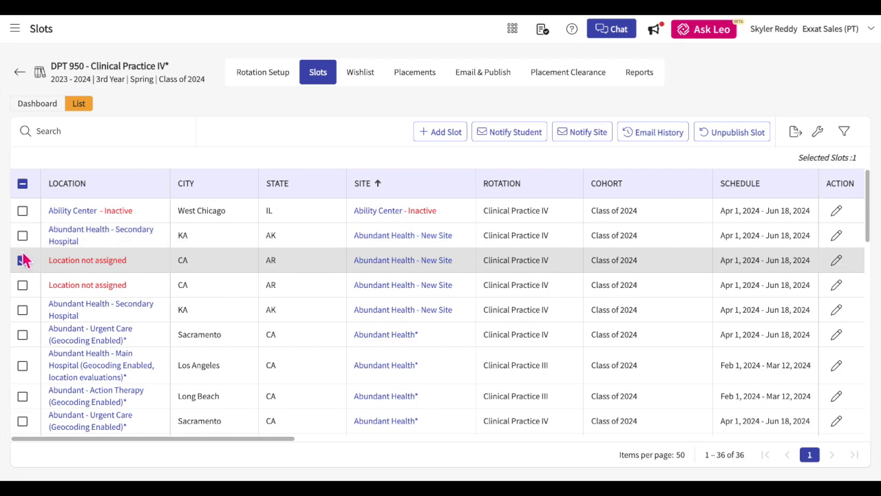
left_click(23, 285)
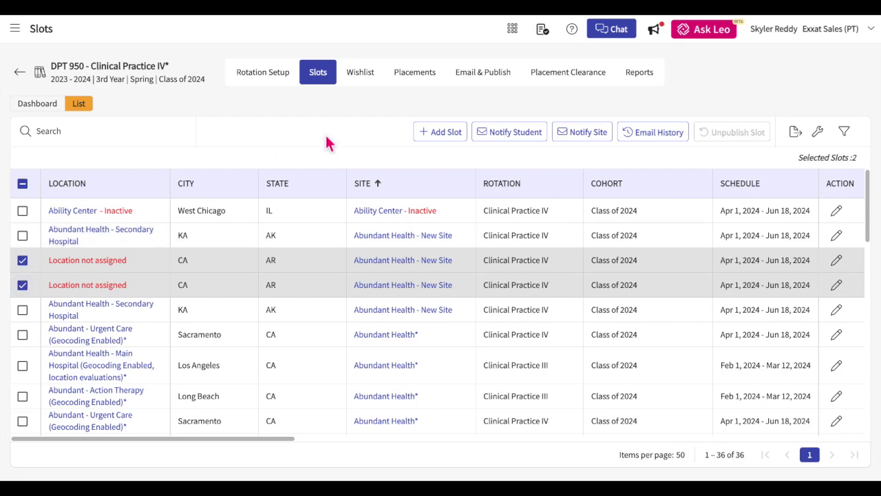
left_click(523, 136)
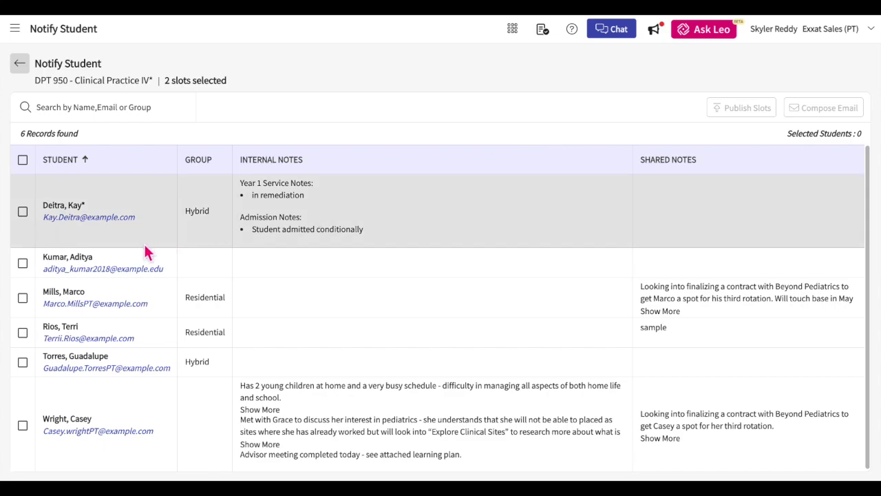
left_click(23, 212)
left_click(23, 263)
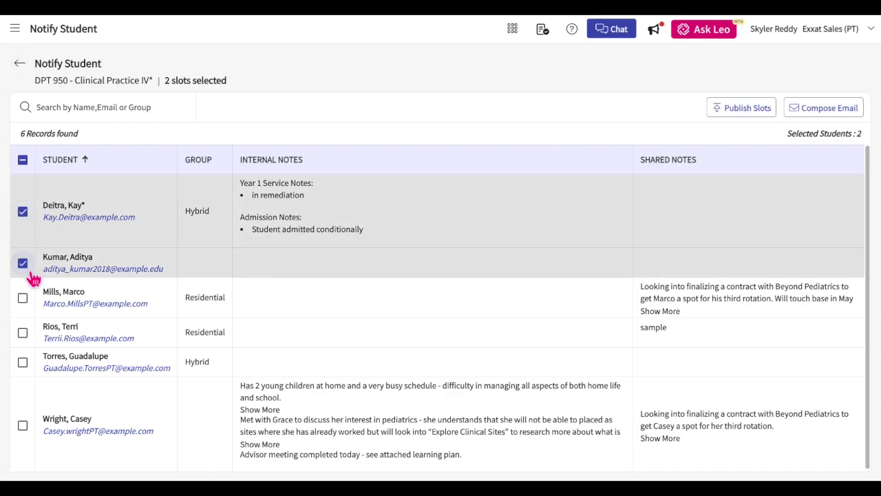
left_click(23, 297)
left_click(849, 110)
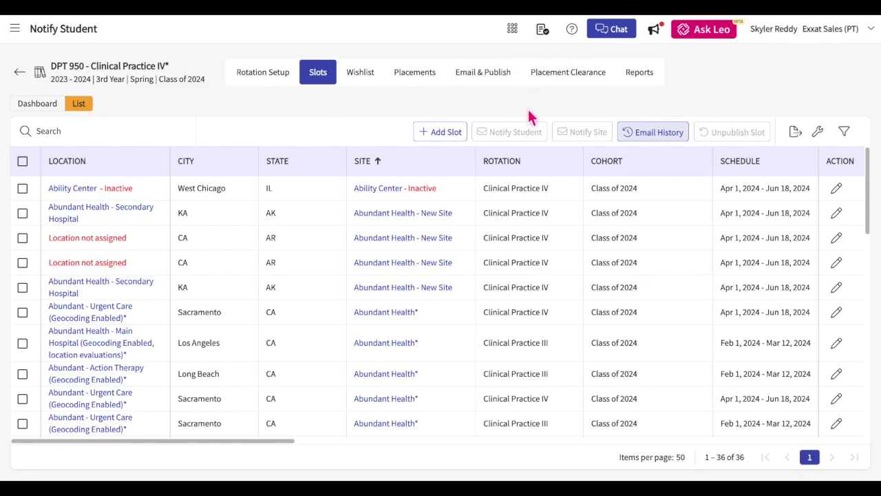
Open the email history of the course's slots to examine the emails sent to students.
left_click(530, 117)
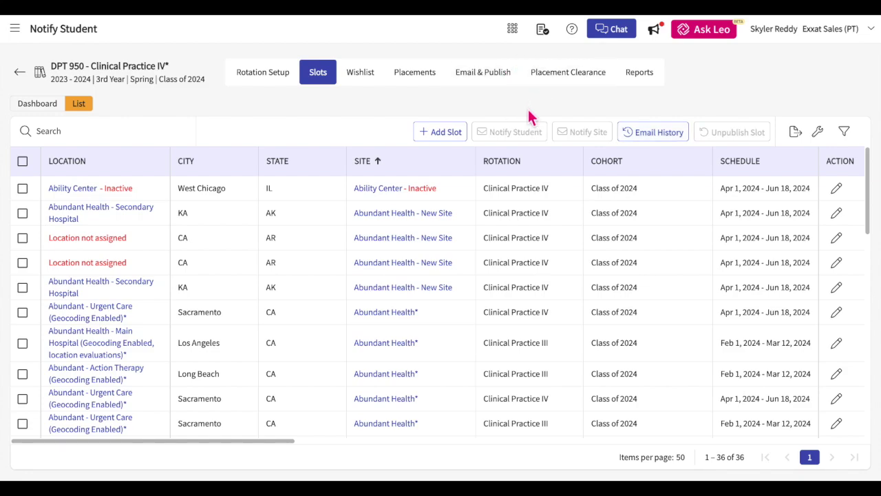
left_click(659, 136)
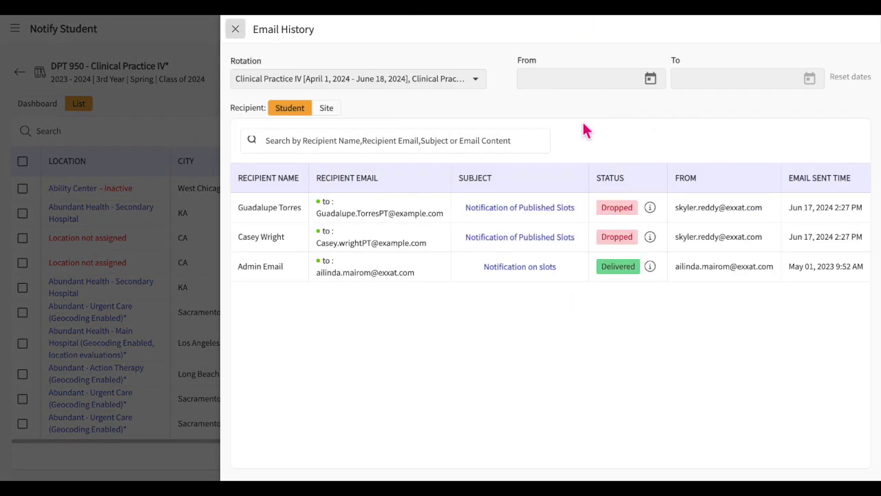
Filter the email history from June 2, 2024 to June 28, 2024, and reset the dates.
left_click(650, 79)
left_click(535, 196)
left_click(809, 78)
left_click(813, 268)
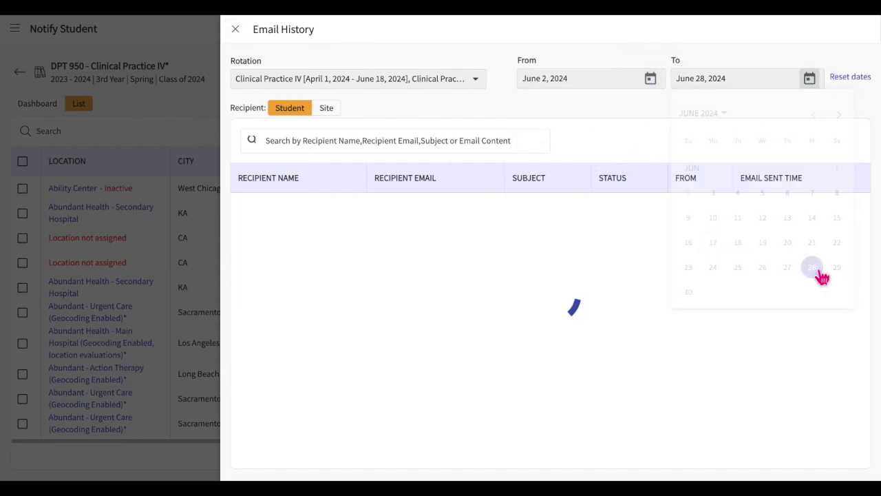
left_click(860, 82)
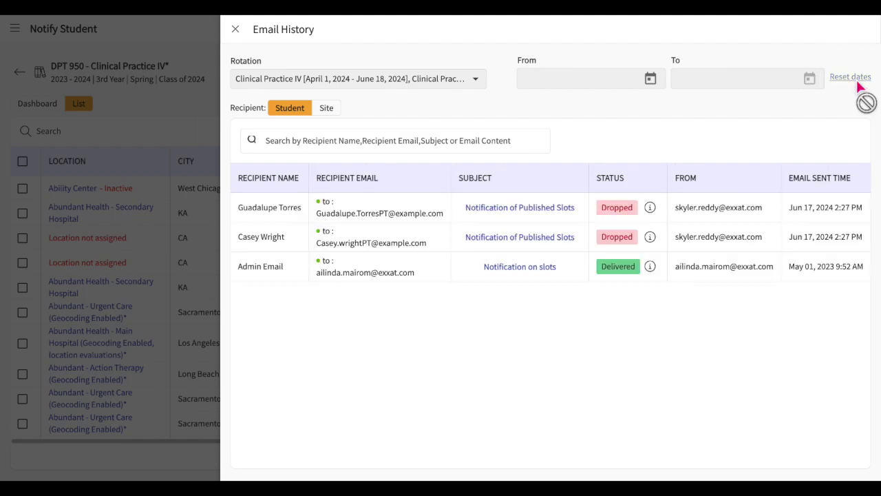
Deselect Clinical Practice IV in the email history's rotation filter and select it again.
left_click(451, 80)
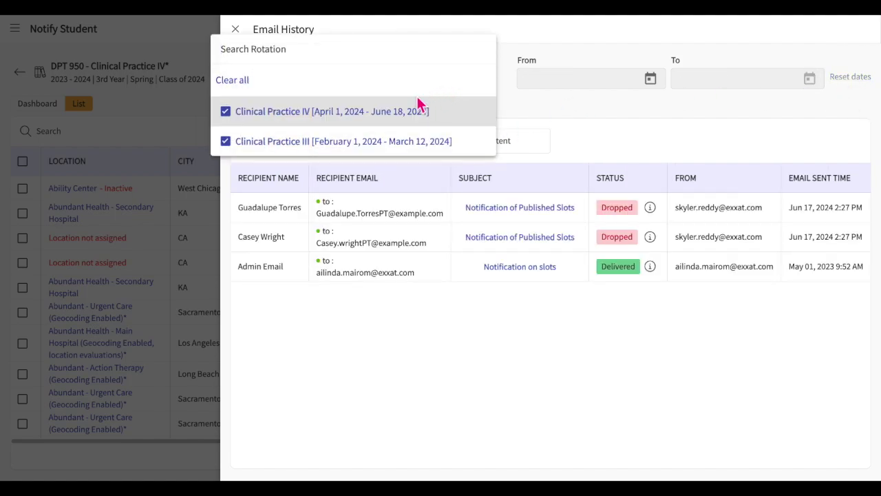
left_click(254, 118)
left_click(255, 113)
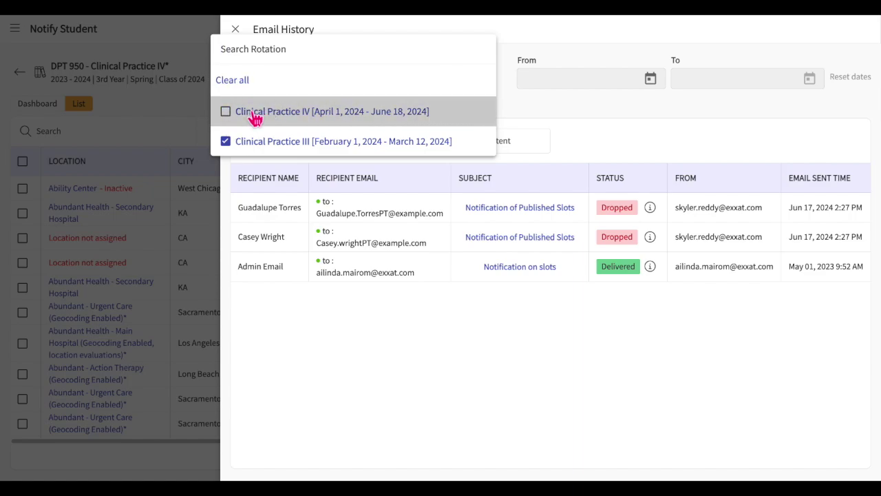
left_click(579, 121)
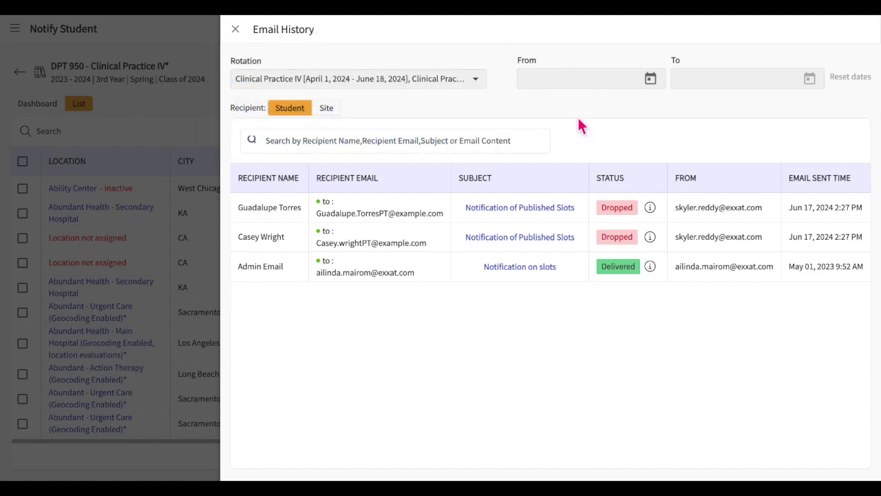
Check the site recipients, return to student emails, and review the first Notification of Published Slots email before leaving the email history.
left_click(328, 110)
left_click(299, 118)
left_click(539, 215)
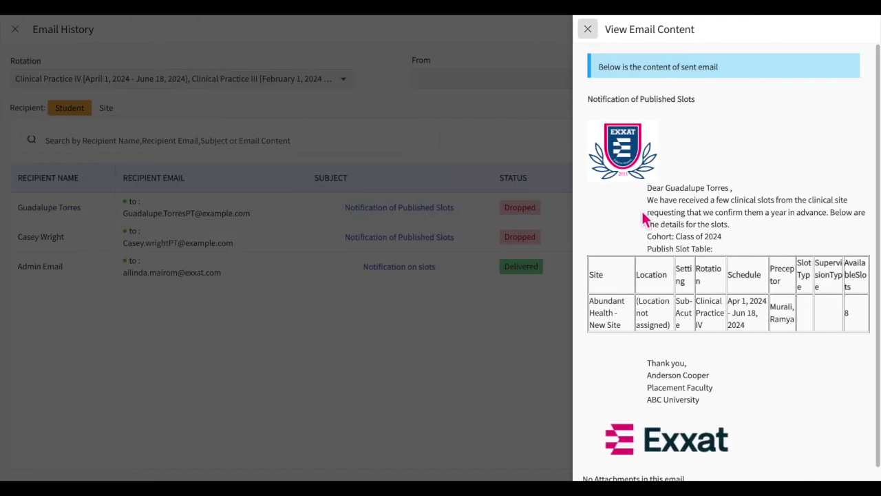
scroll(645, 219, "down", 1)
left_click(589, 30)
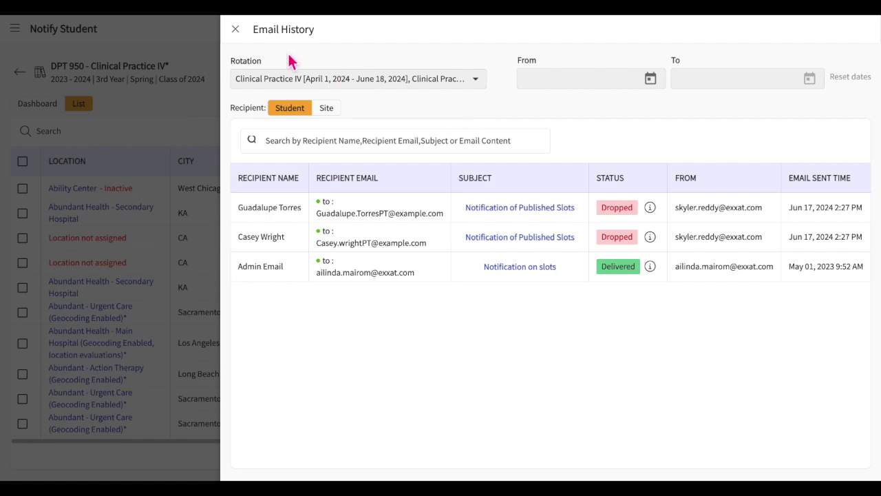
left_click(234, 29)
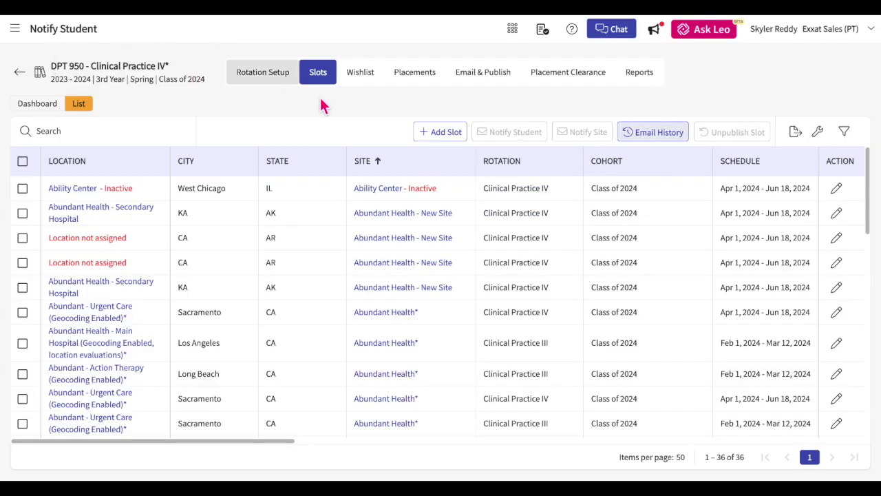
Select both slots without an assigned location and the first Abundant Health - Secondary Hospital slot.
left_click(22, 238)
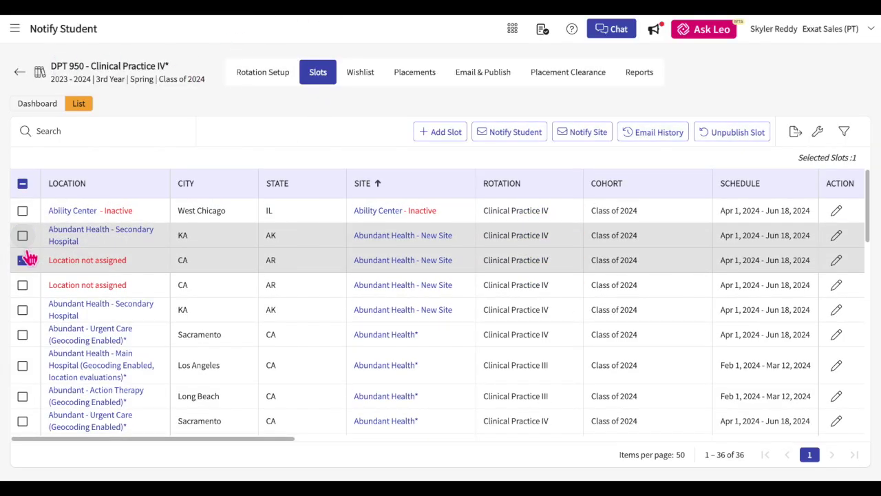
left_click(23, 284)
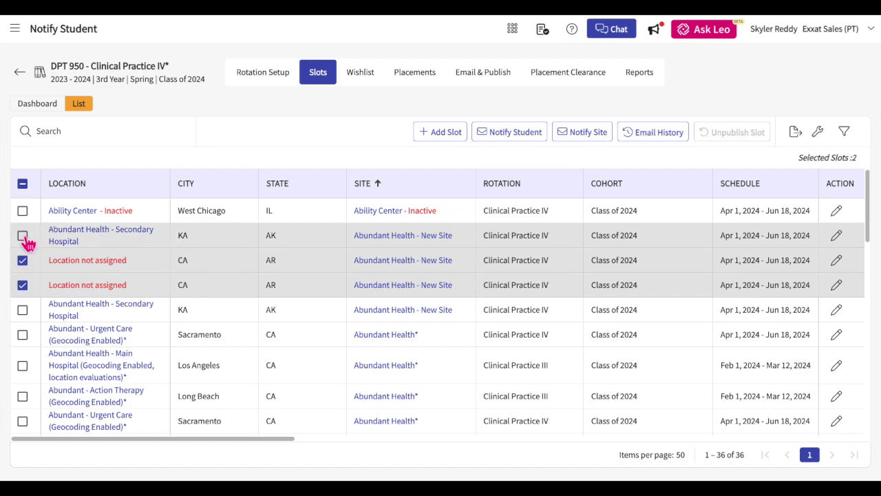
left_click(22, 236)
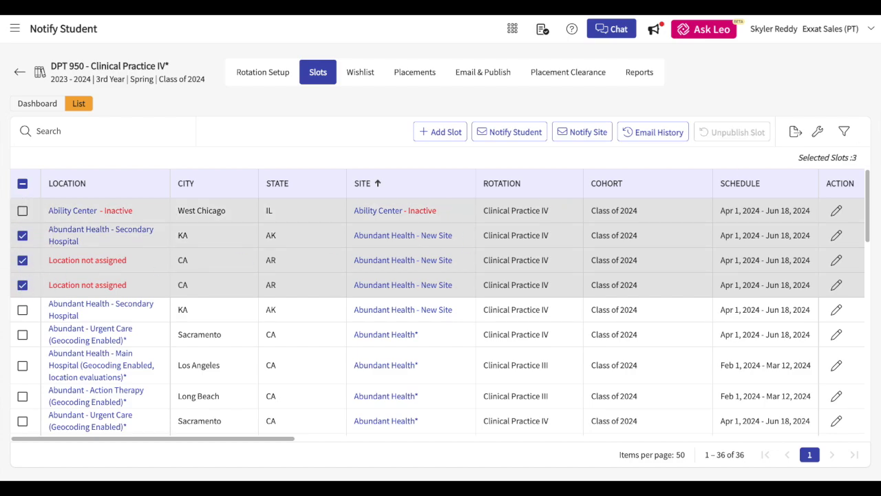
Filter the slot list to show only slots published to students.
left_click(841, 136)
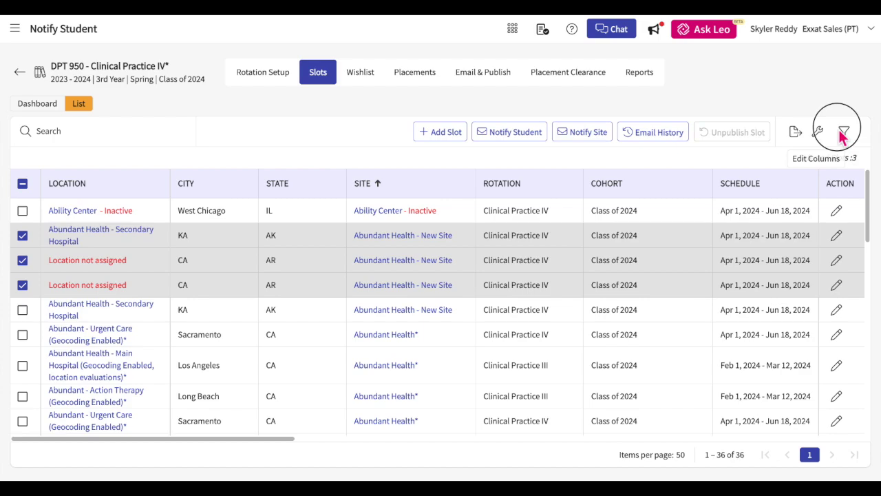
left_click(841, 137)
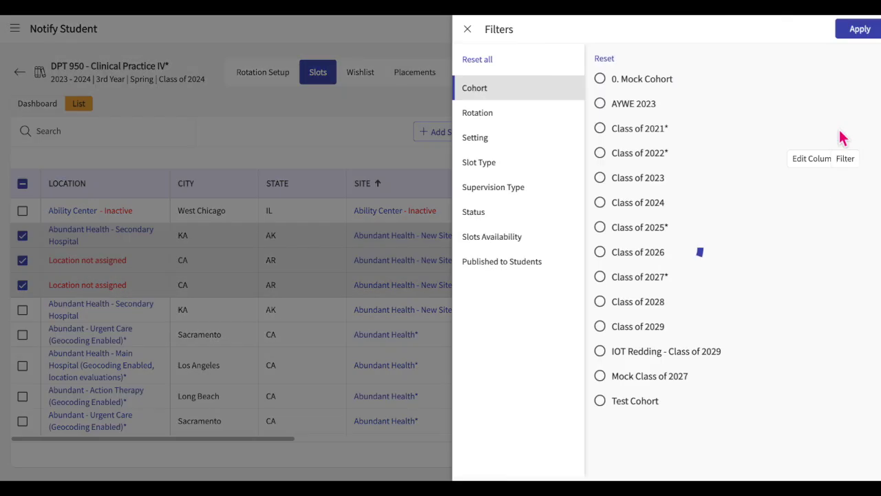
left_click(501, 300)
left_click(620, 88)
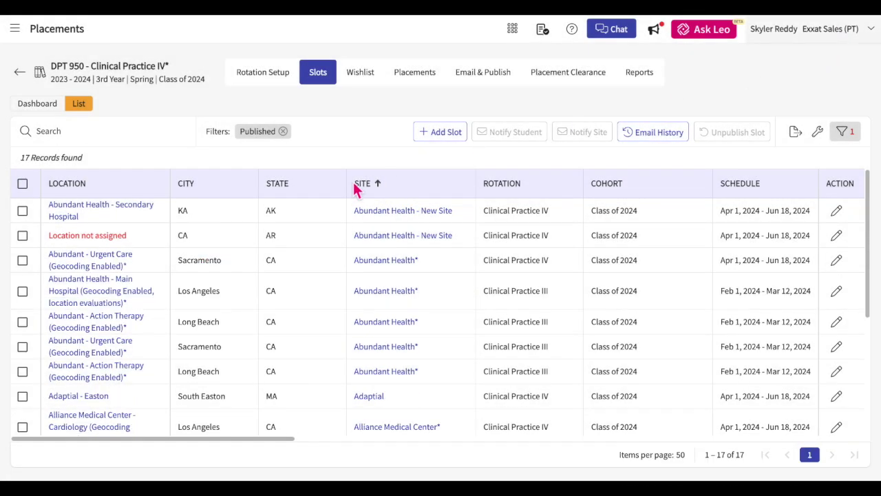
Select the Adaptial - Easton slot and start unpublishing it, cancelling at the confirmation.
left_click(23, 396)
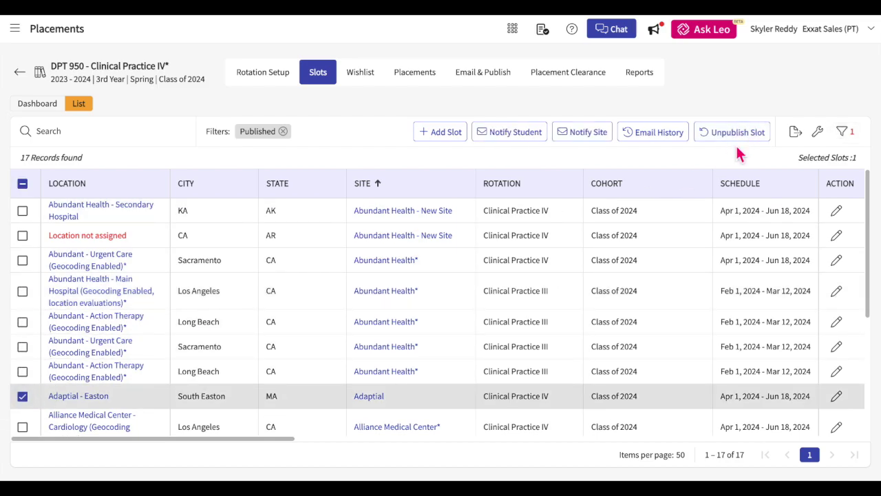
left_click(739, 141)
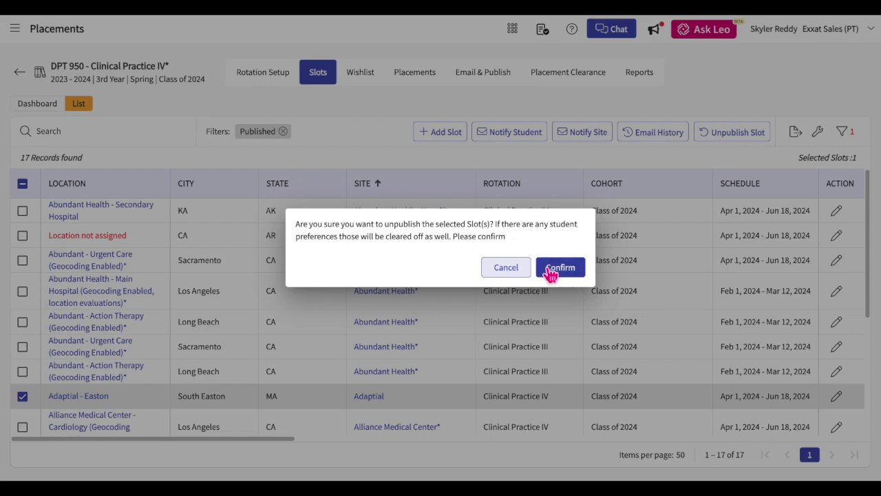
left_click(506, 272)
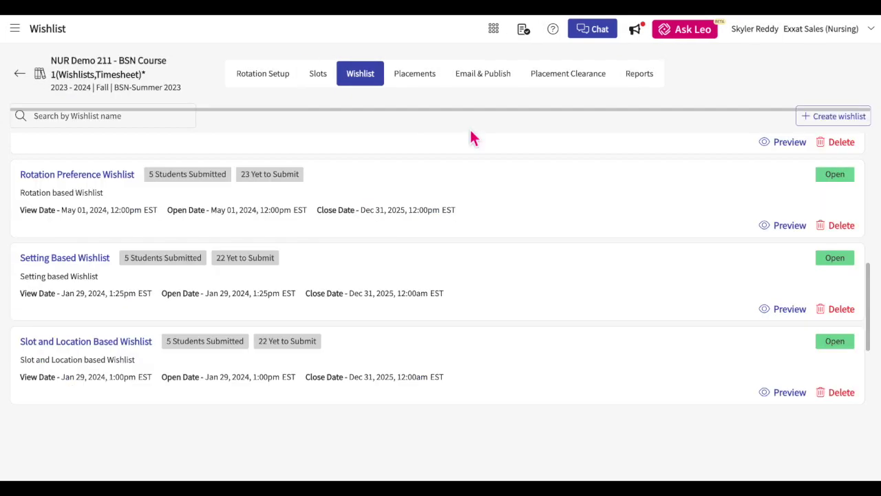
Open the Slot and Location Based Wishlist of BSN Course 1 and examine its student search and status filter options.
left_click(155, 359)
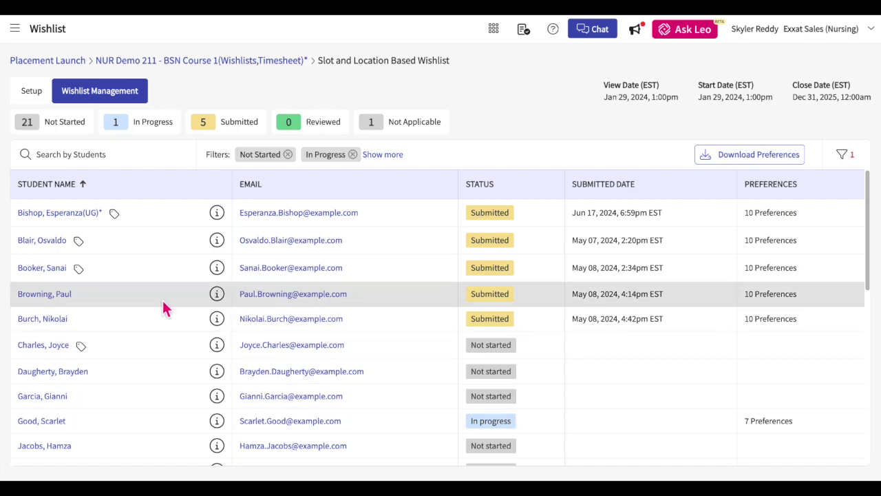
mouse_move(217, 212)
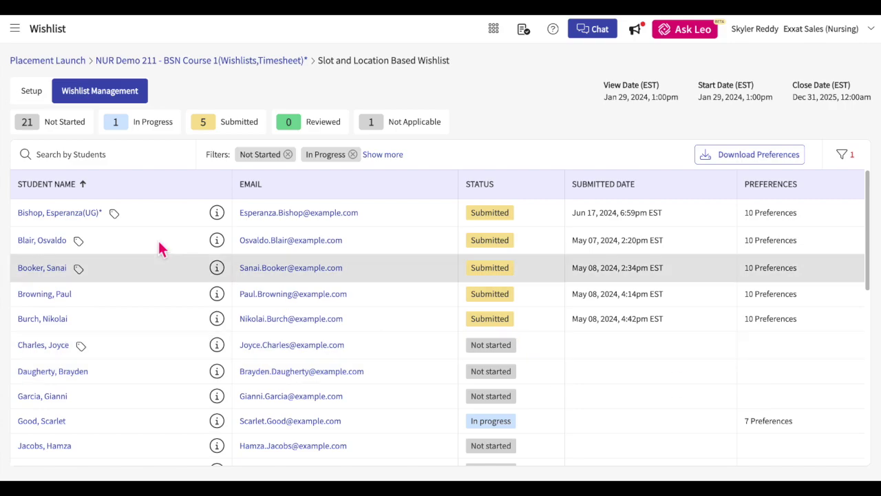
left_click(101, 154)
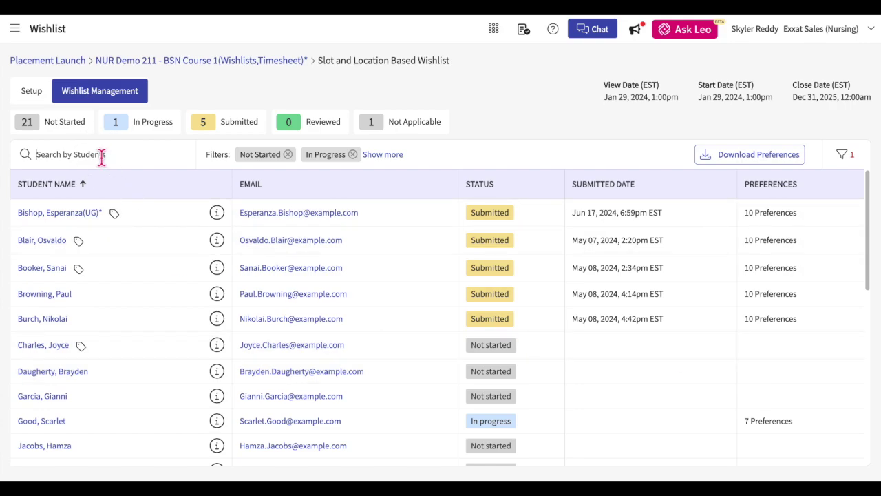
left_click(845, 158)
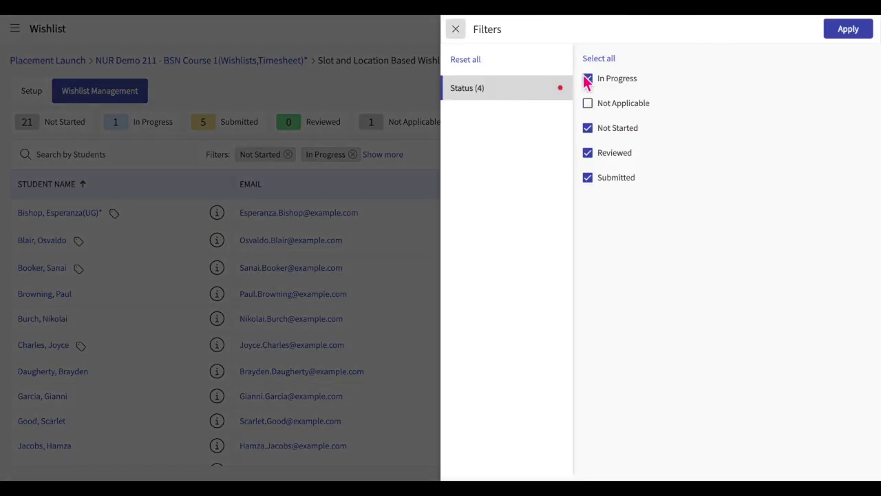
left_click(455, 29)
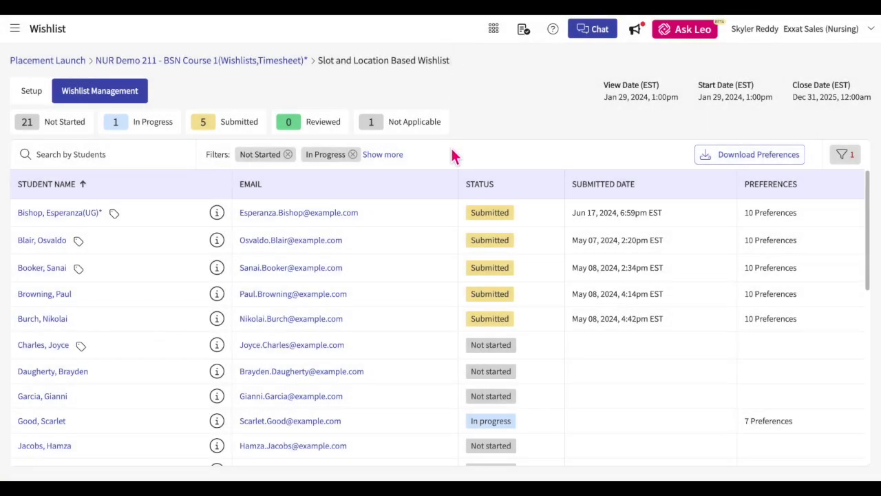
Open a student's submitted wishlist to examine the ranked preferences, uploaded documents, dates and notes.
left_click(497, 214)
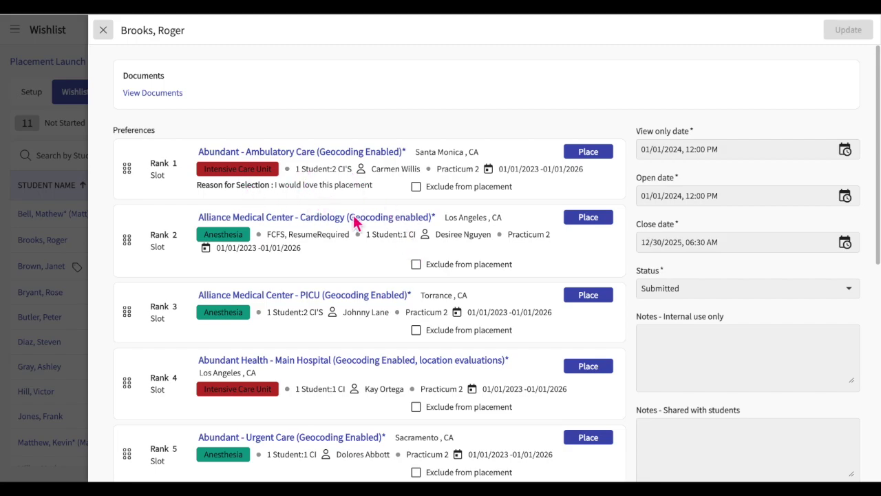
scroll(377, 244, "down", 6)
scroll(250, 286, "up", 7)
left_click(157, 94)
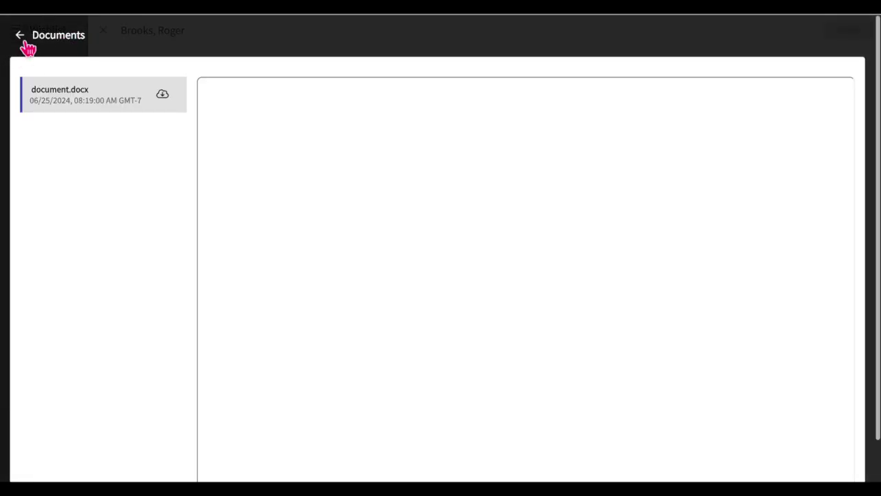
left_click(20, 38)
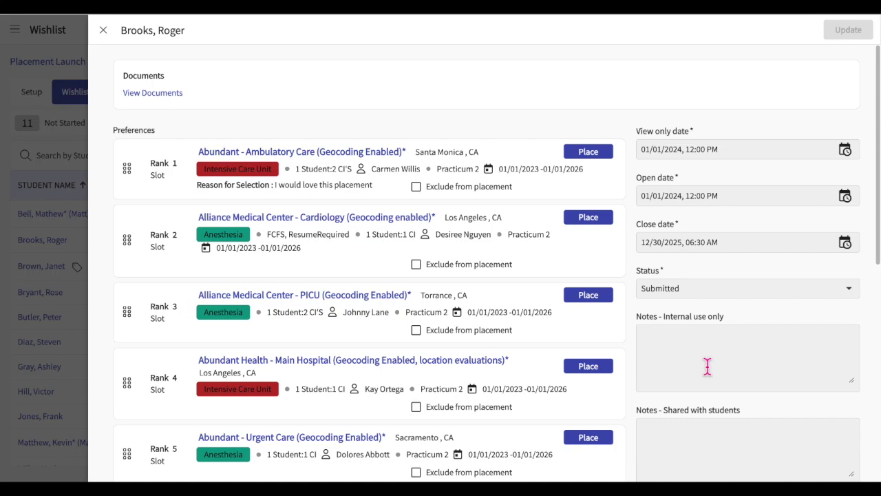
scroll(706, 366, "down", 1)
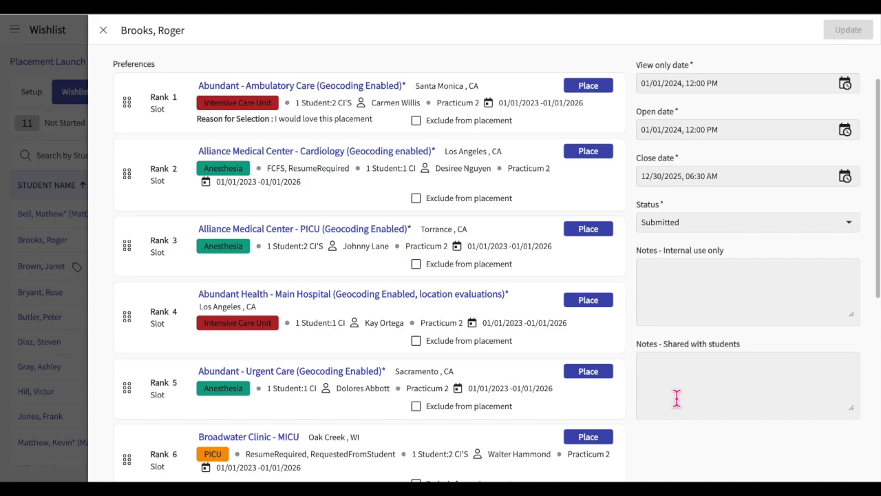
scroll(677, 393, "up", 1)
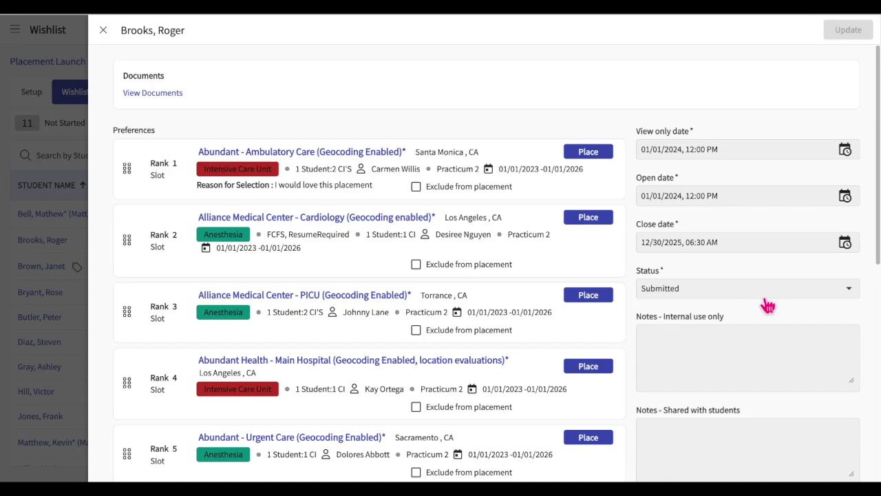
Try the Reviewed status on the student's wishlist, set the status to In Progress, and update the wishlist.
left_click(765, 296)
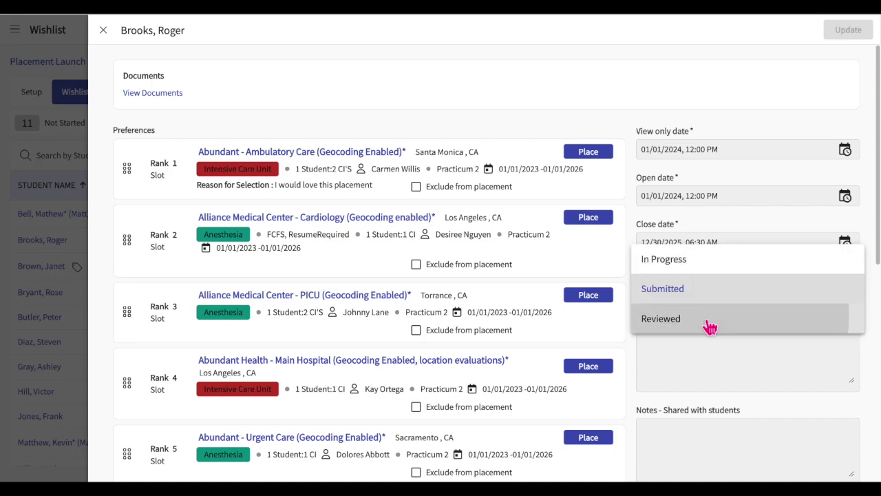
left_click(709, 323)
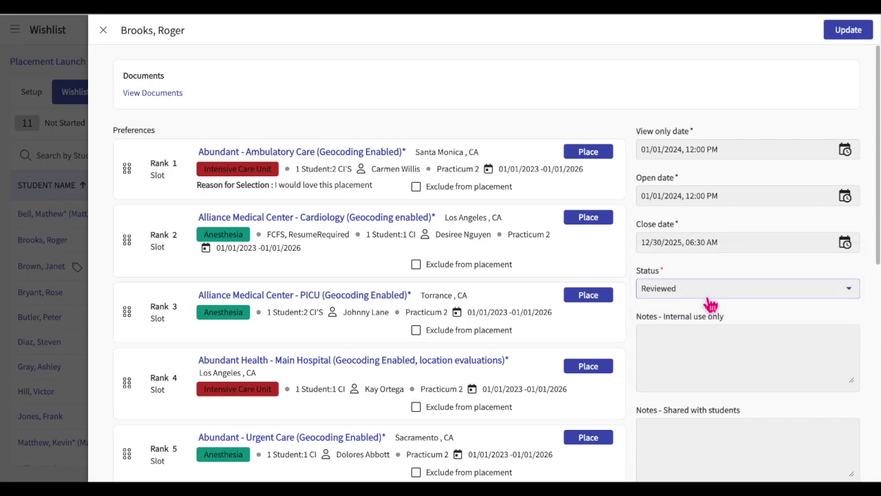
left_click(710, 289)
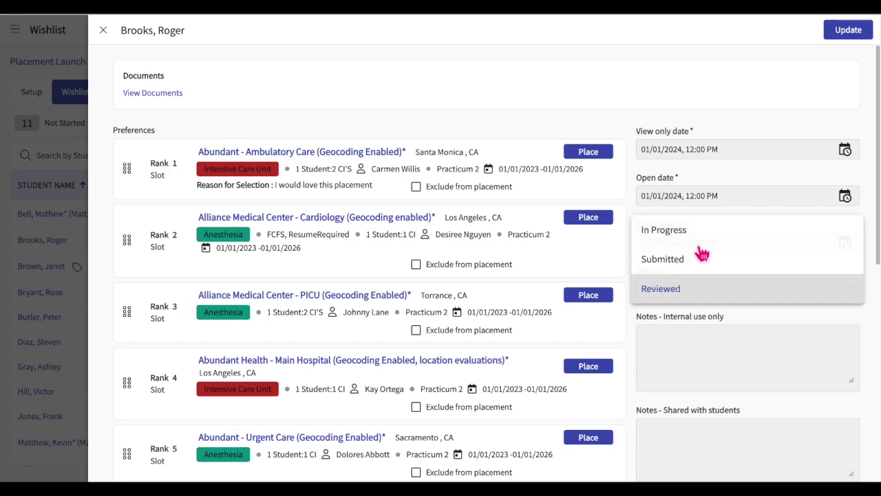
left_click(686, 235)
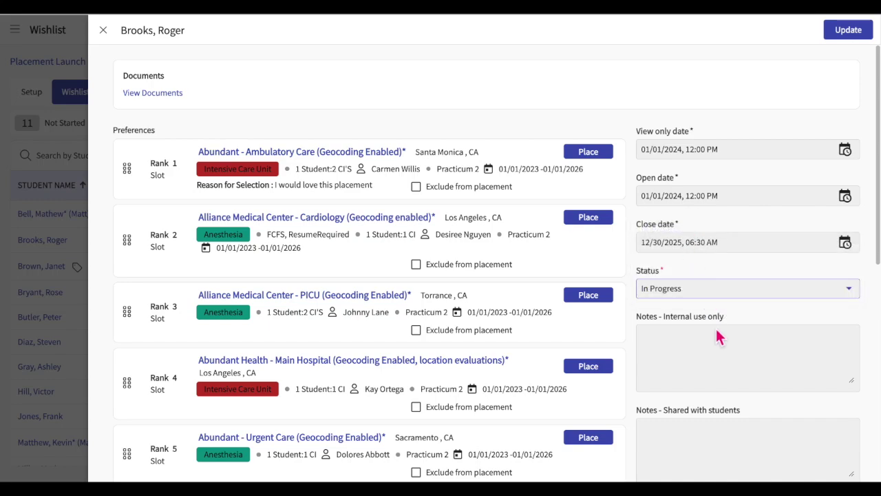
left_click(855, 43)
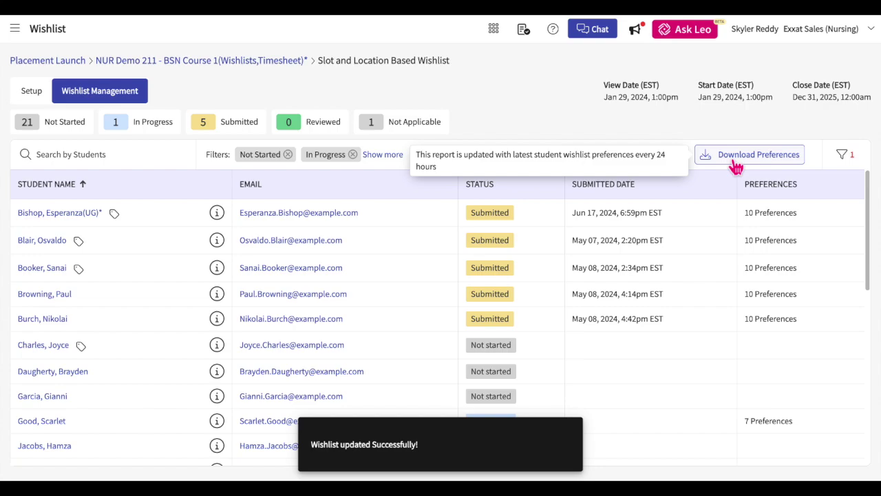
Start downloading the student preferences report and cancel saving the file.
left_click(736, 167)
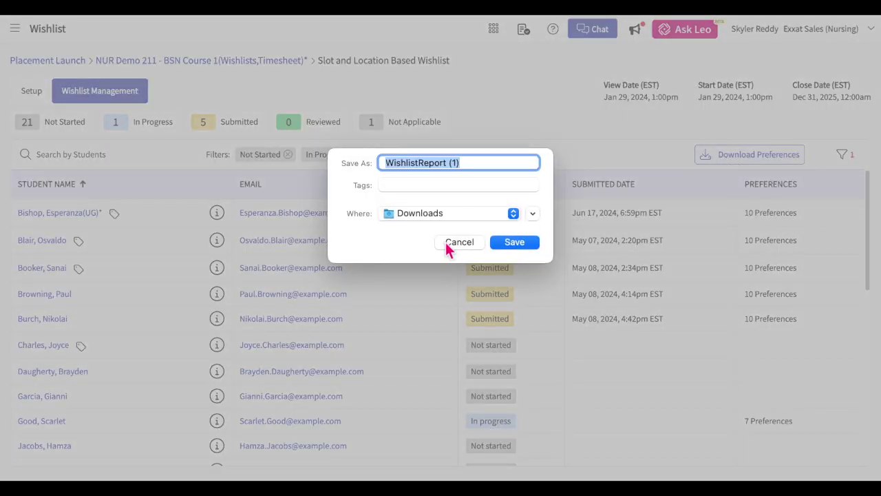
left_click(459, 243)
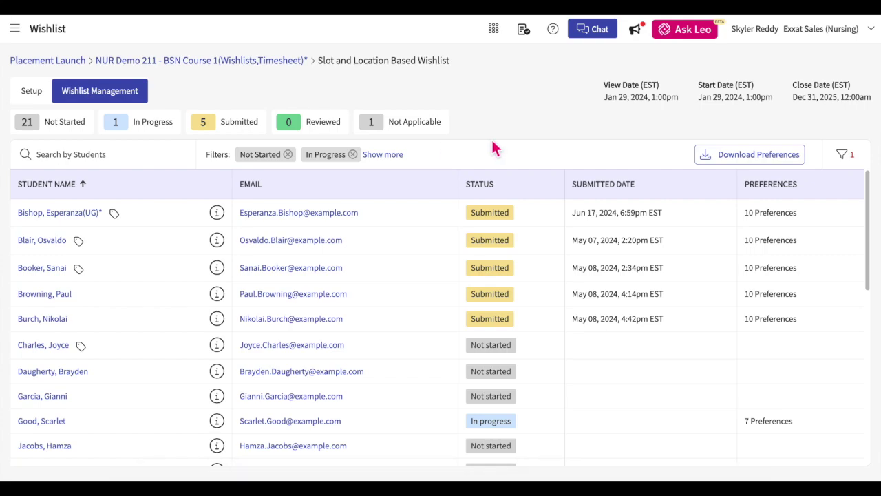
Open Process My Requests and examine the upcoming rotations' dashboard charts by overall status, preceptor, contract, compliance, students and course.
left_click(14, 28)
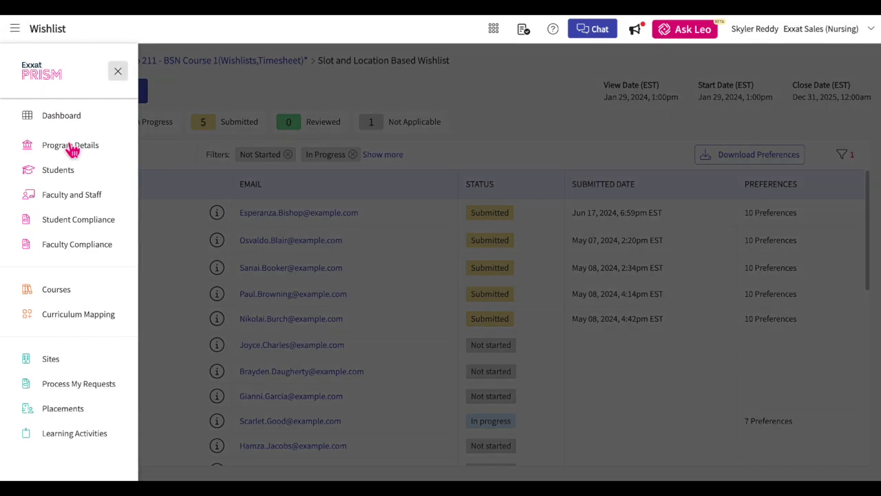
left_click(89, 387)
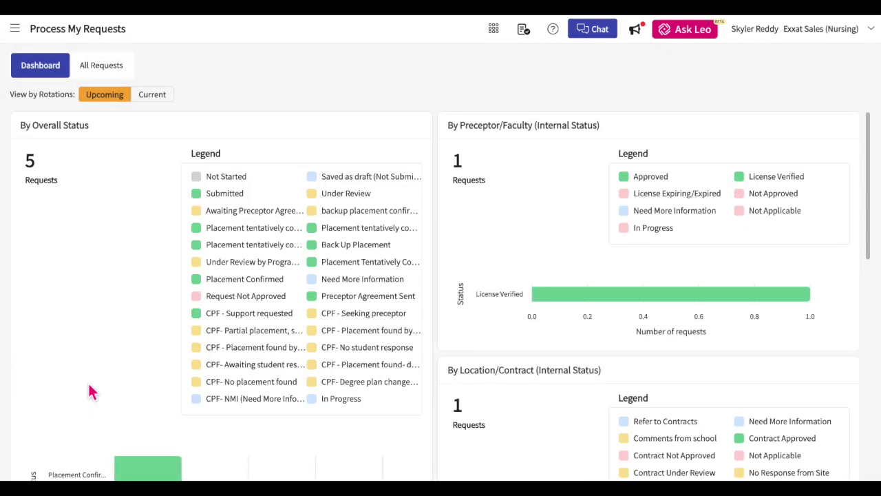
scroll(93, 391, "down", 2)
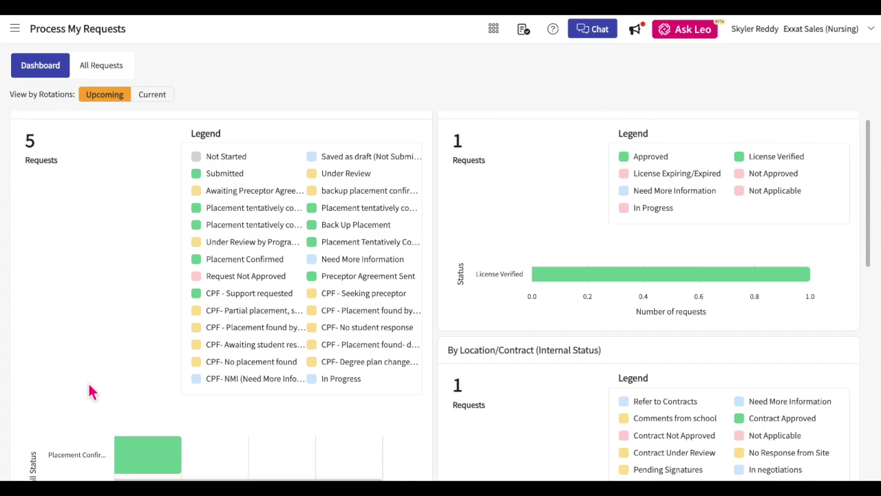
scroll(93, 391, "down", 1)
scroll(93, 391, "up", 3)
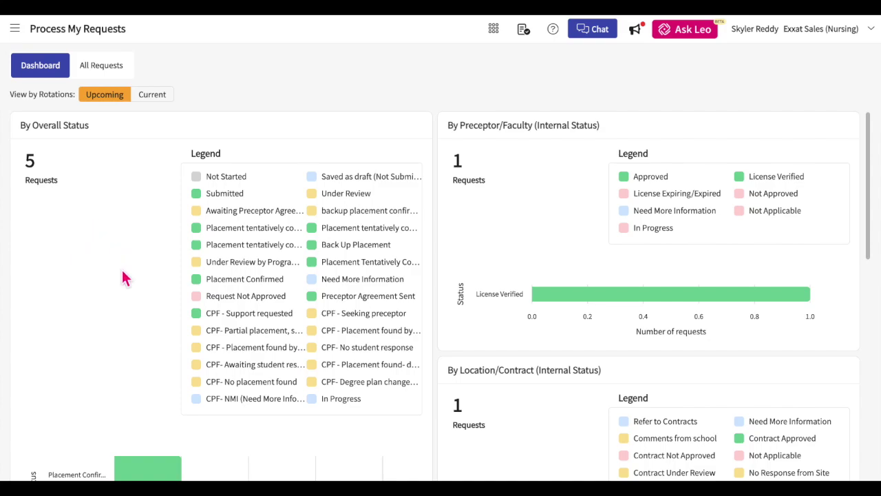
scroll(140, 311, "down", 1)
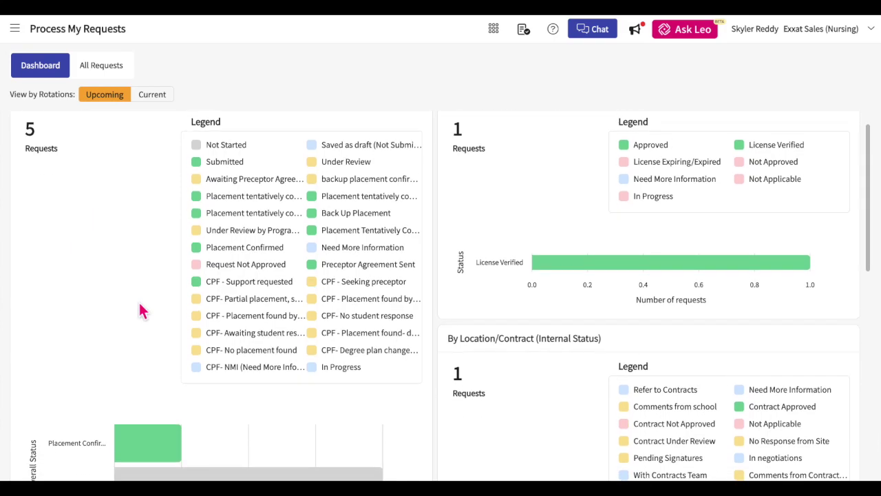
scroll(140, 311, "up", 1)
scroll(140, 311, "down", 5)
scroll(140, 311, "down", 4)
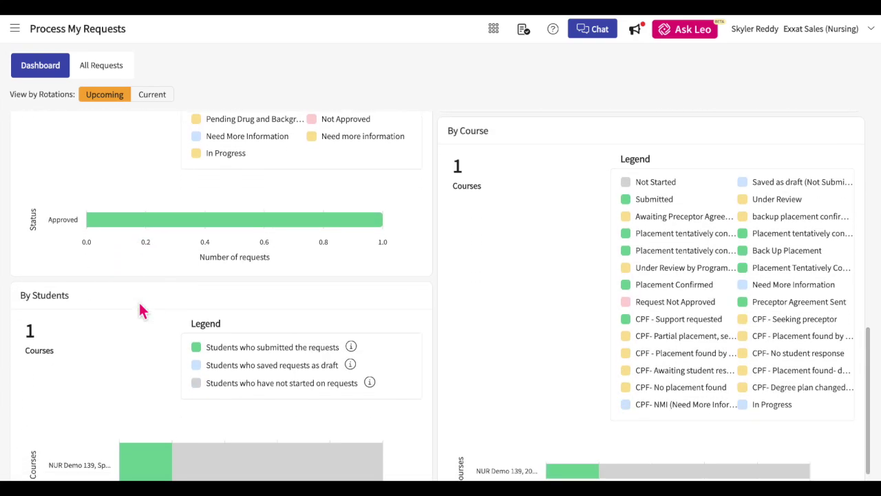
scroll(139, 312, "up", 2)
scroll(140, 311, "down", 2)
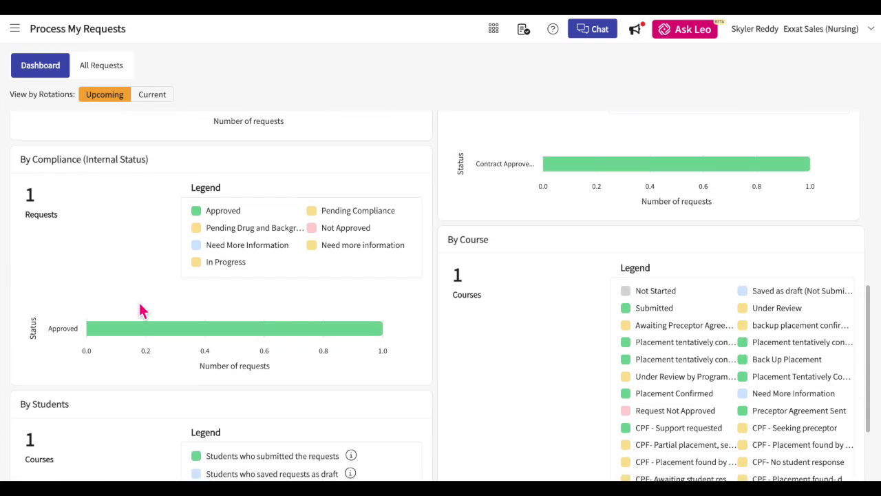
scroll(139, 311, "down", 1)
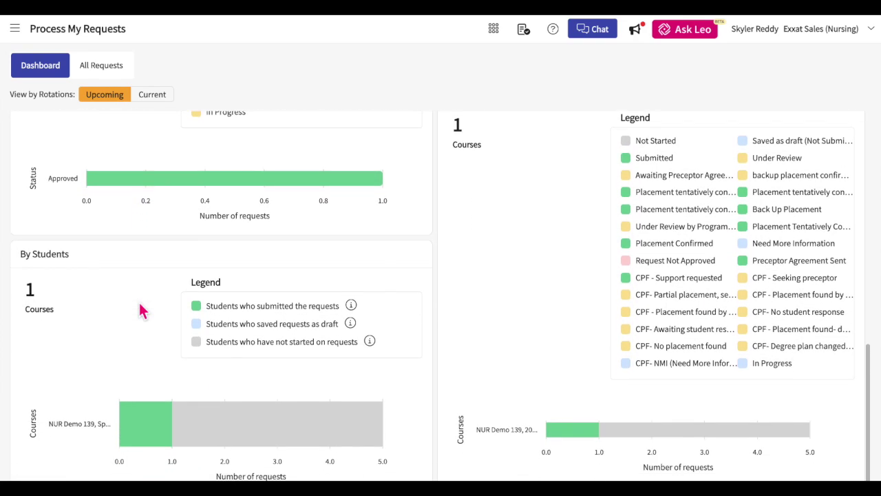
scroll(123, 197, "up", 6)
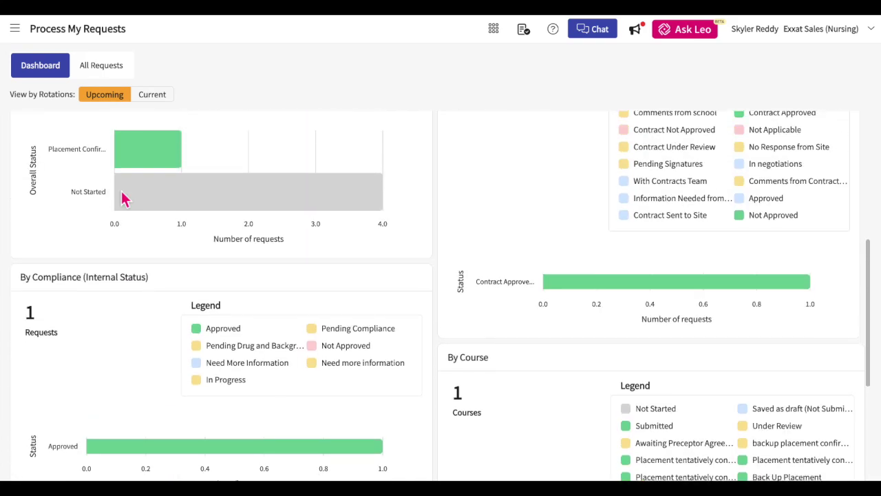
Show the dashboard for current rotations and examine its request charts.
left_click(160, 102)
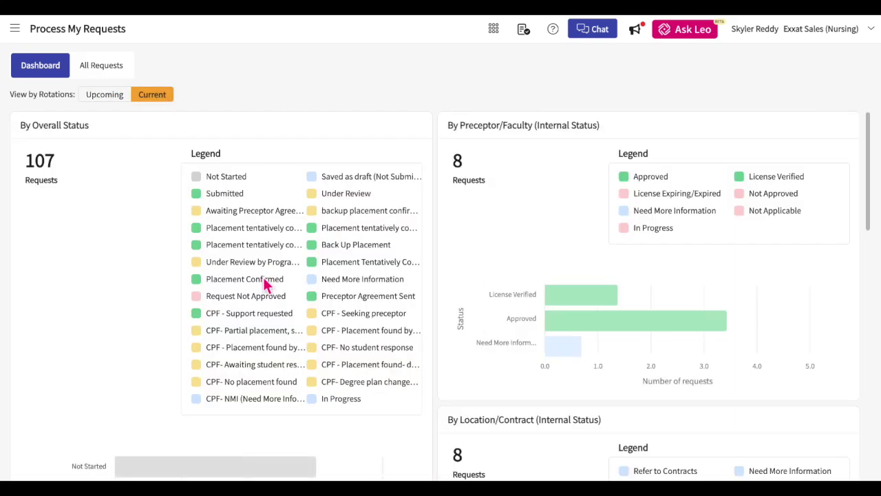
scroll(266, 285, "down", 5)
scroll(266, 285, "down", 7)
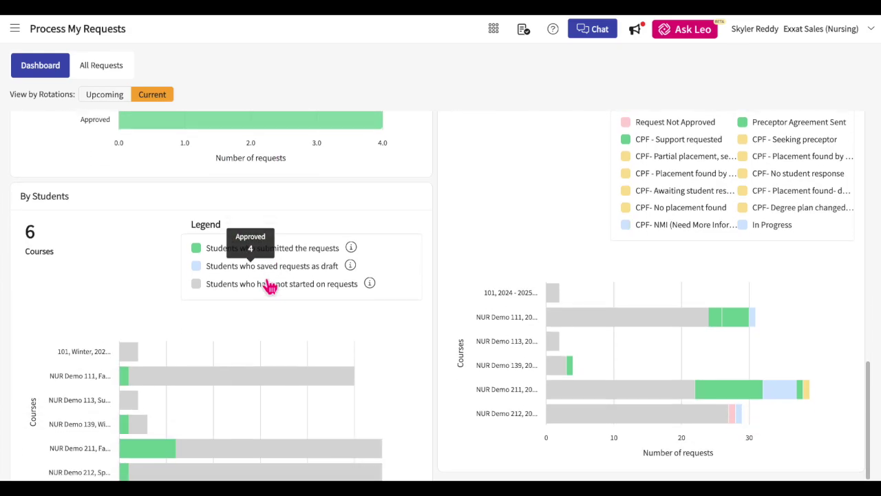
scroll(266, 285, "up", 6)
scroll(267, 285, "up", 7)
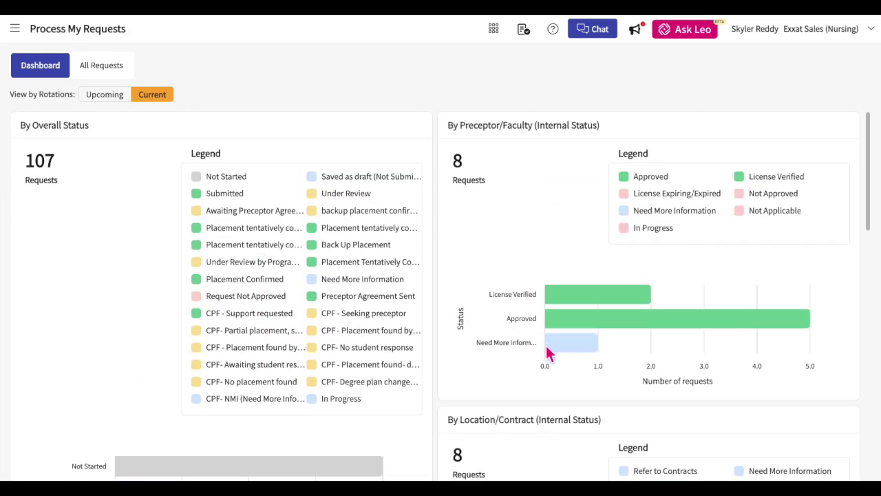
Open the request list from the Approved bar of the preceptor chart and remove the Approved filter.
left_click(581, 320)
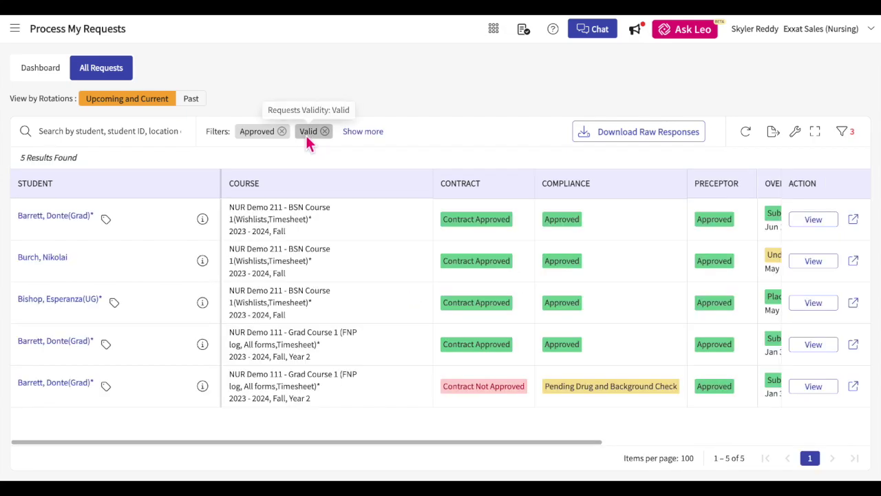
left_click(282, 132)
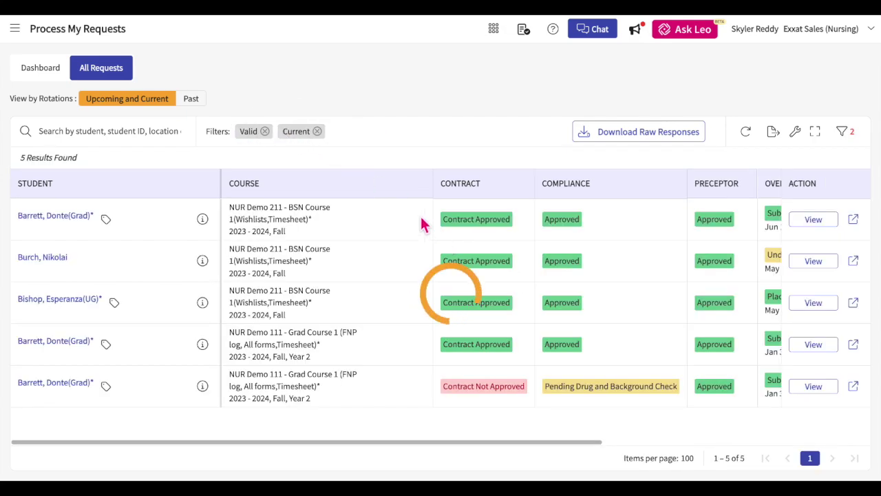
scroll(389, 315, "down", 5)
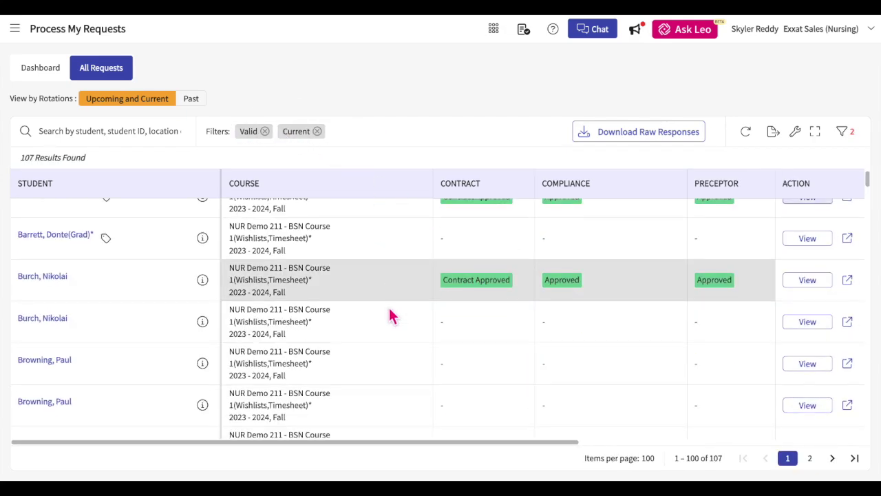
Search the requests by the student's first name and examine the available filter categories and overall status options.
left_click(152, 130)
type("donte")
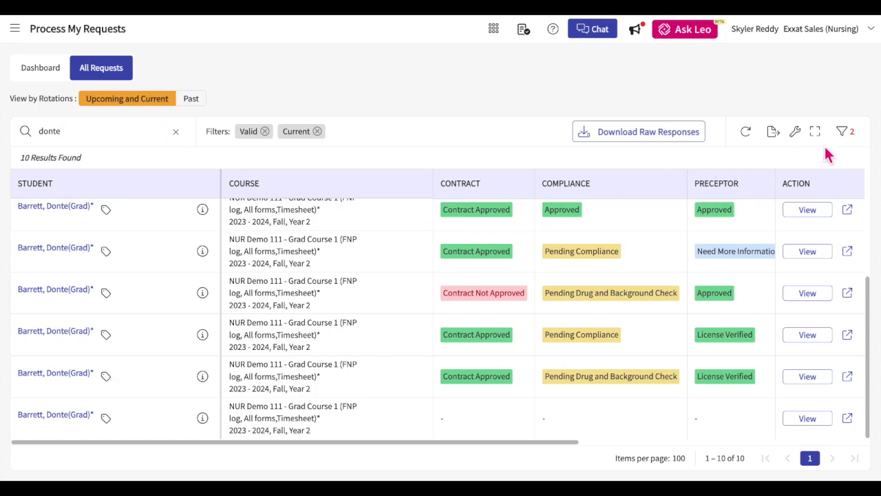
left_click(843, 132)
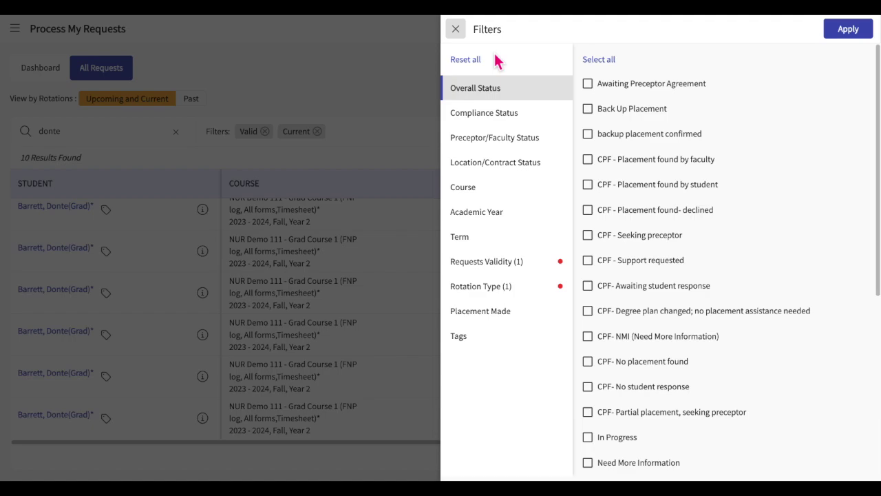
left_click(857, 33)
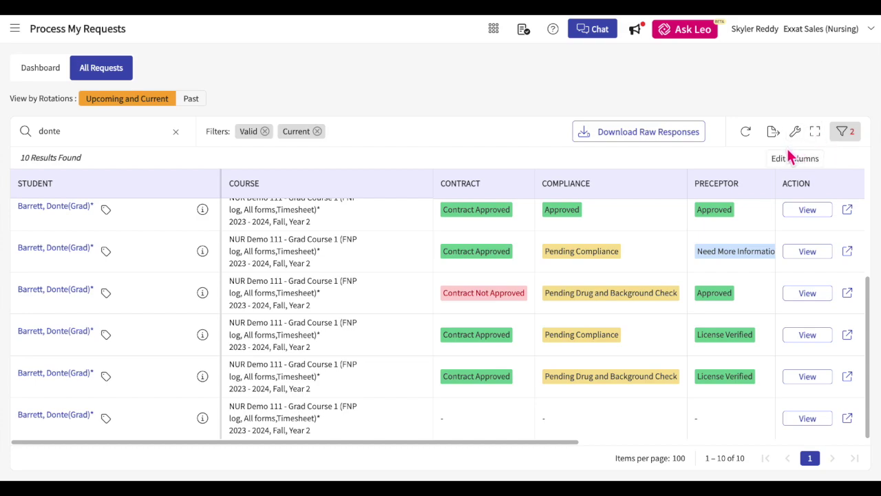
Reorder the request list's columns so that Contract comes directly after Compliance.
left_click(801, 137)
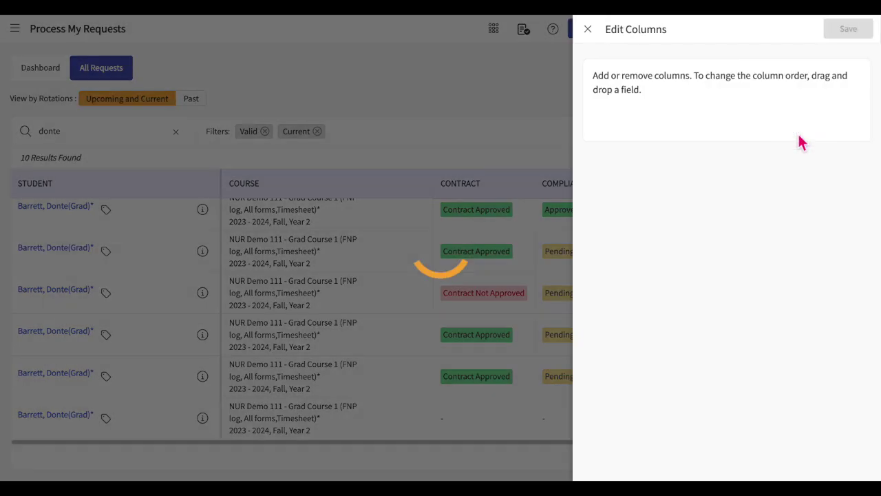
left_click_drag(597, 183, 596, 238)
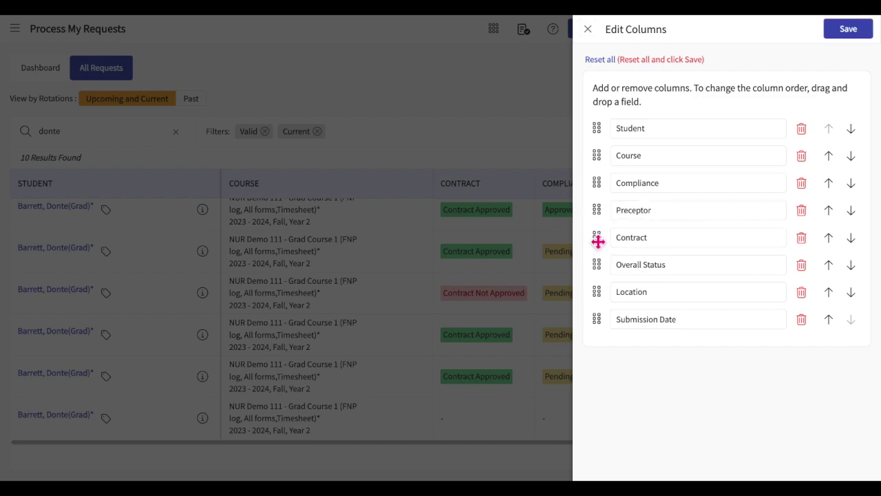
left_click(828, 237)
Remove the Preceptor column, add it back as the last column, and save the column layout.
left_click(801, 238)
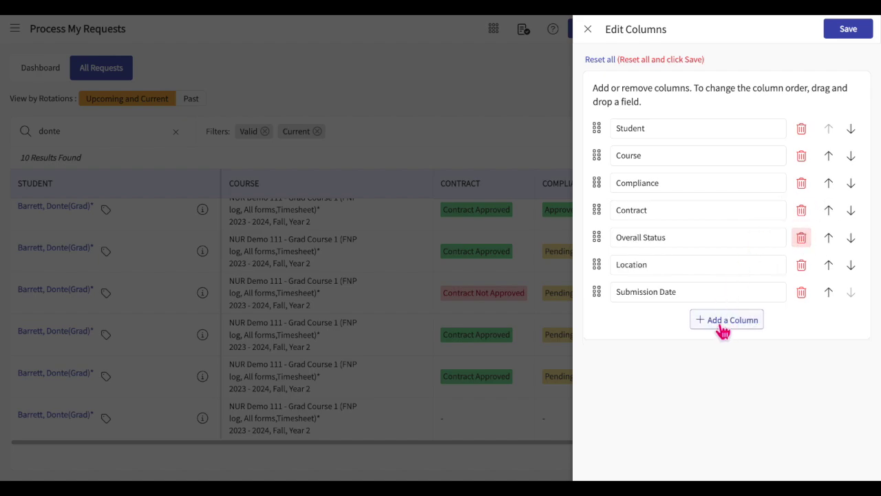
left_click(726, 319)
left_click(720, 350)
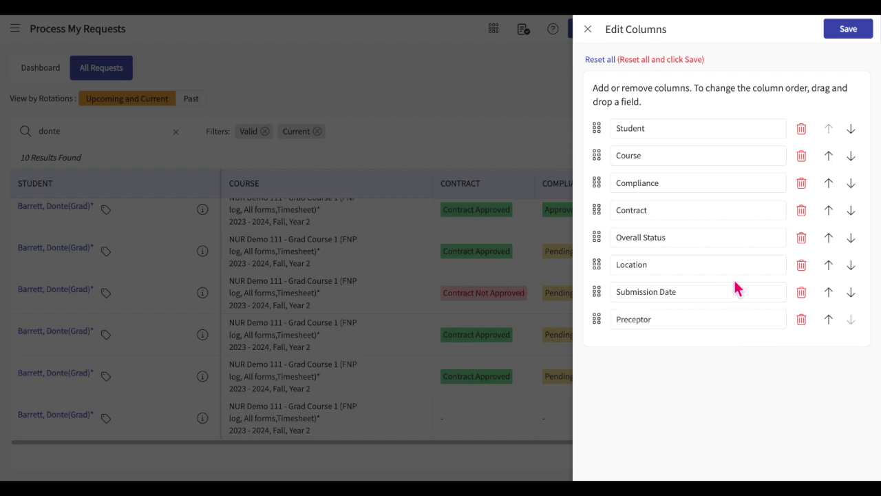
left_click(844, 30)
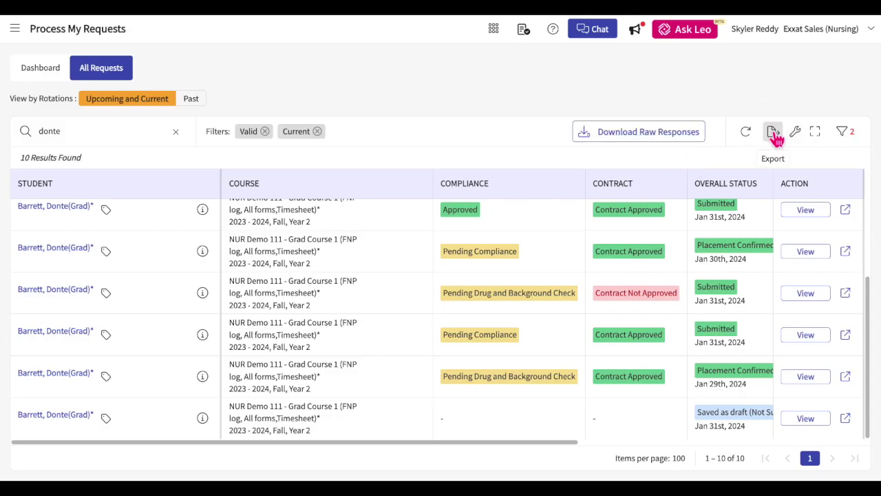
Start exporting the request details, cancel saving the file, and refresh the request list.
left_click(774, 135)
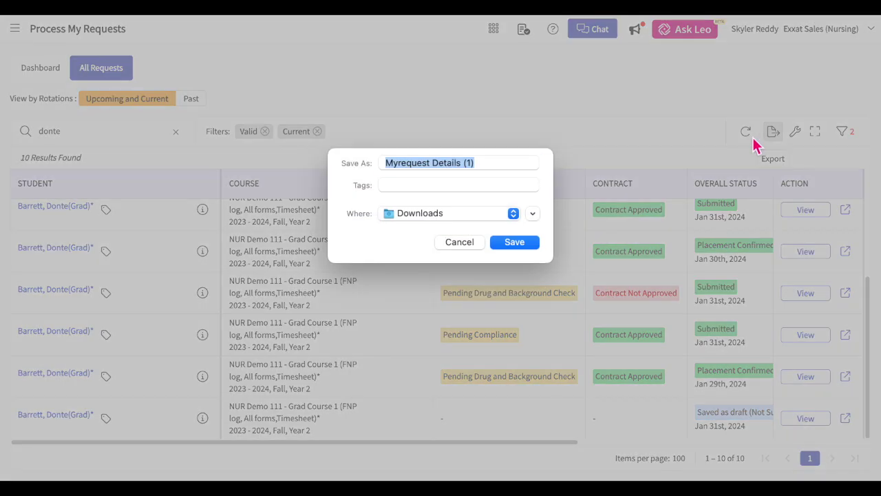
left_click(469, 246)
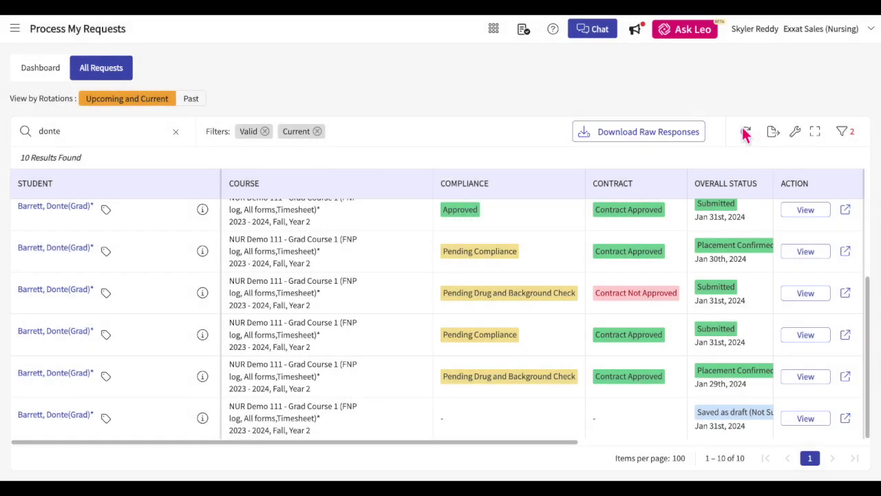
left_click(746, 133)
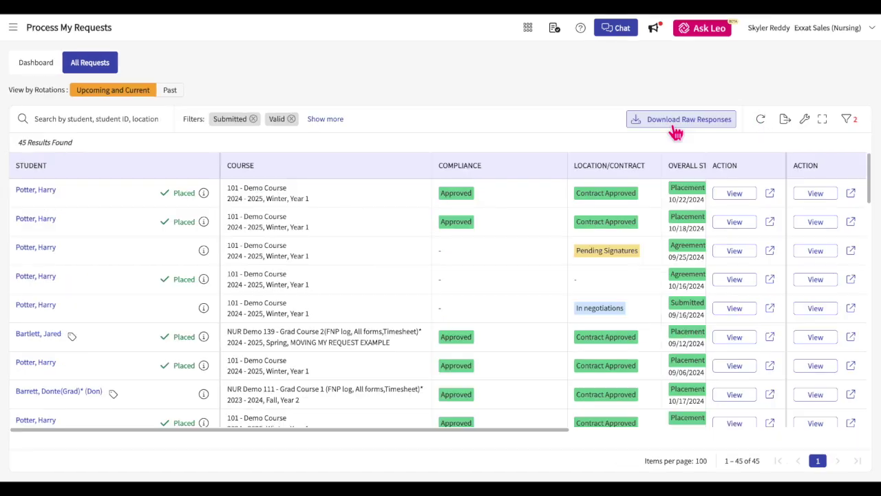
Download the raw responses for NUR Demo 211 - BSN Course 1, 2023 - 2024, Fall, My Request Wishlist, and examine the report in Excel.
left_click(676, 132)
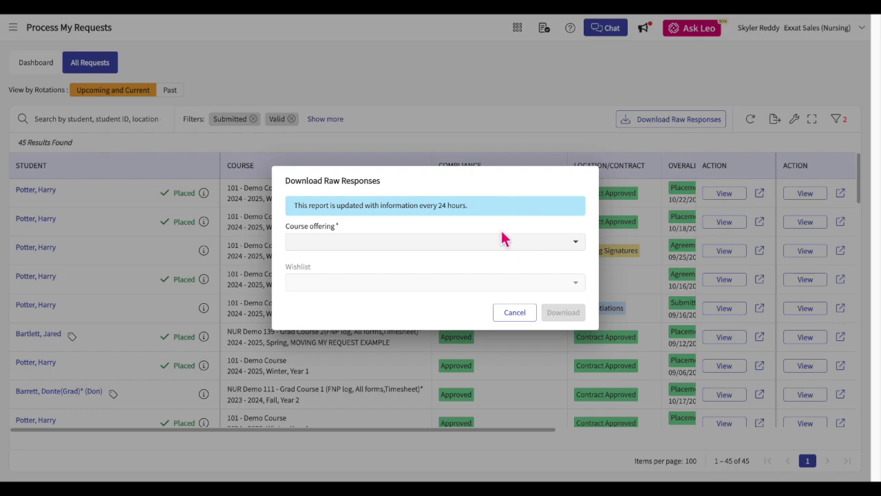
left_click(578, 251)
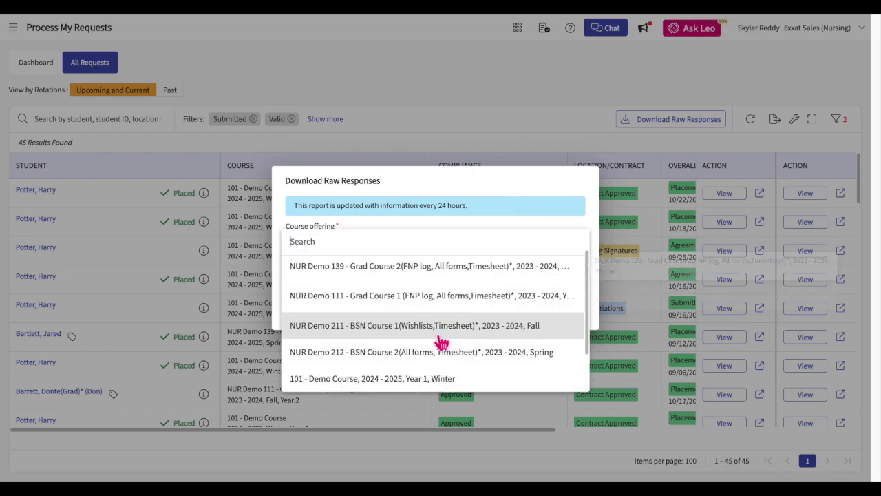
left_click(438, 326)
left_click(508, 287)
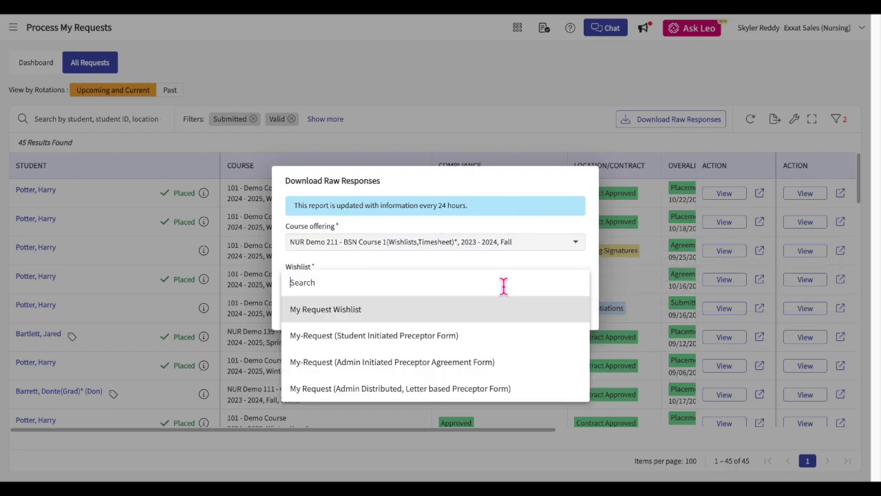
left_click(362, 309)
left_click(565, 312)
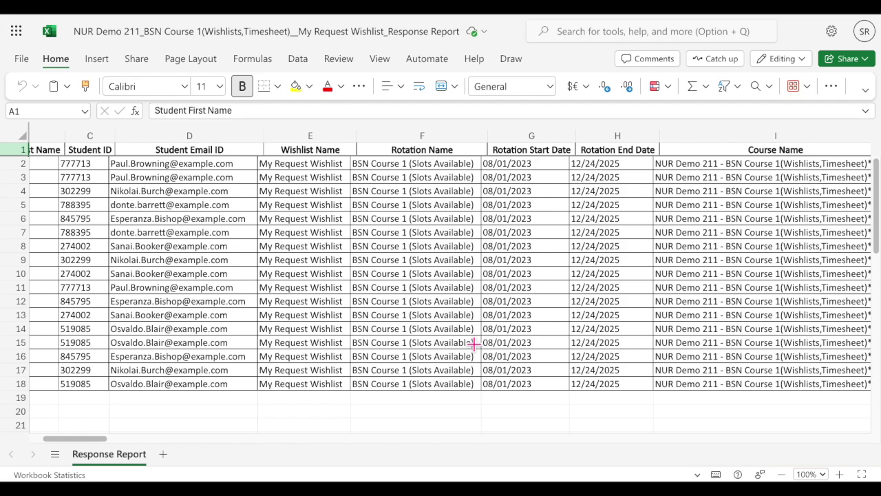
scroll(474, 344, "right", 15)
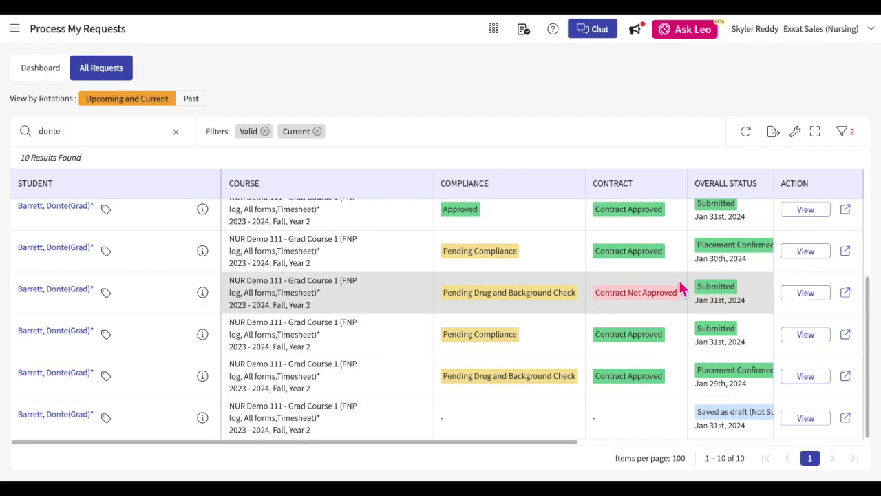
Examine the request list's status, location and submission date columns and the student details of the Abundant Health - MedSurg request.
scroll(680, 289, "right", 6)
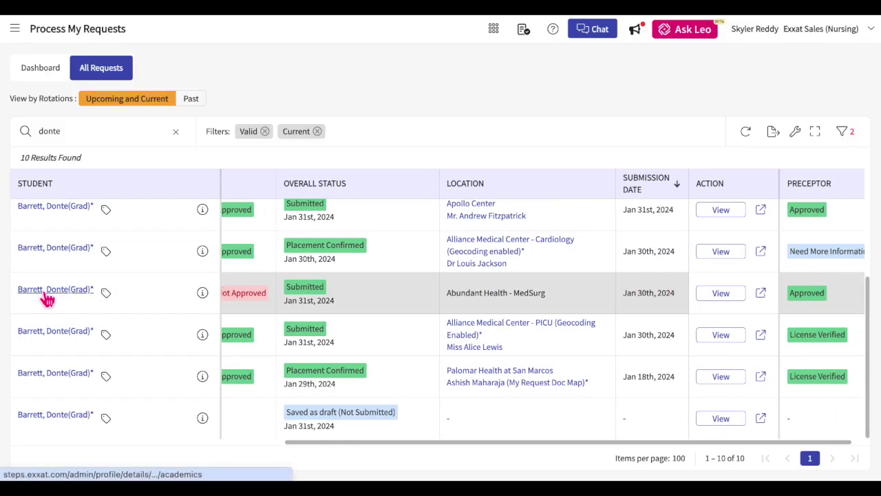
mouse_move(213, 305)
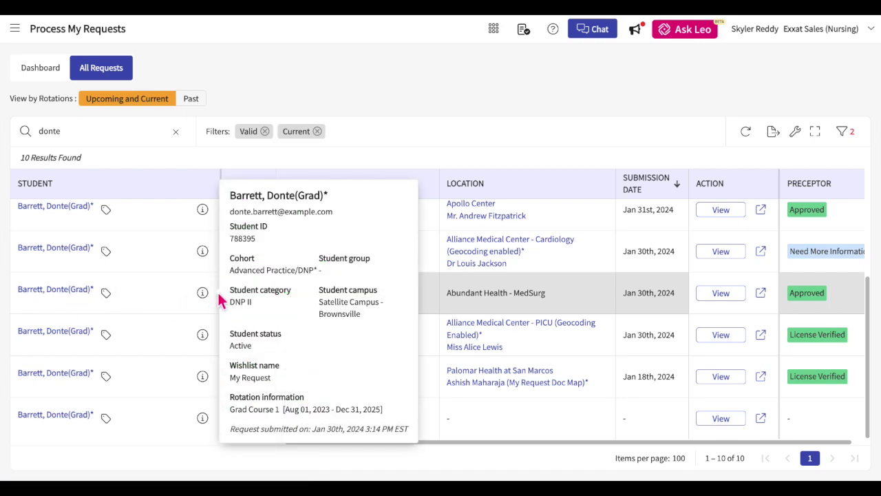
scroll(344, 267, "left", 5)
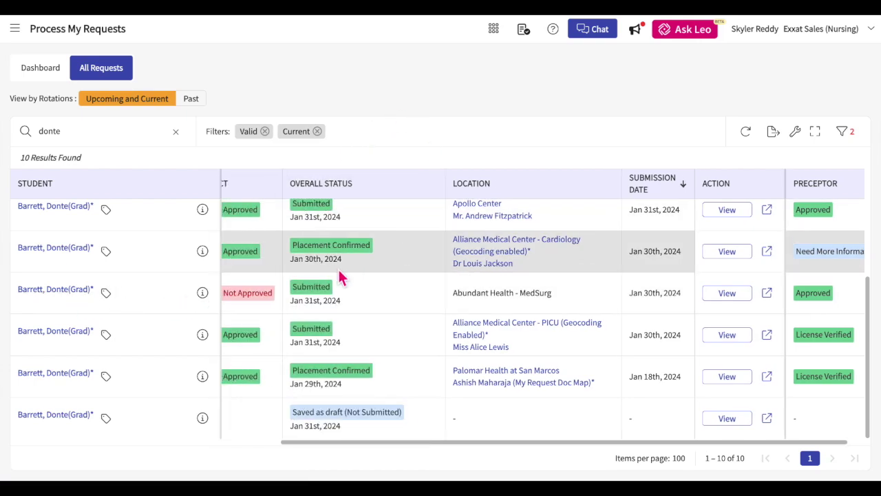
scroll(342, 278, "left", 5)
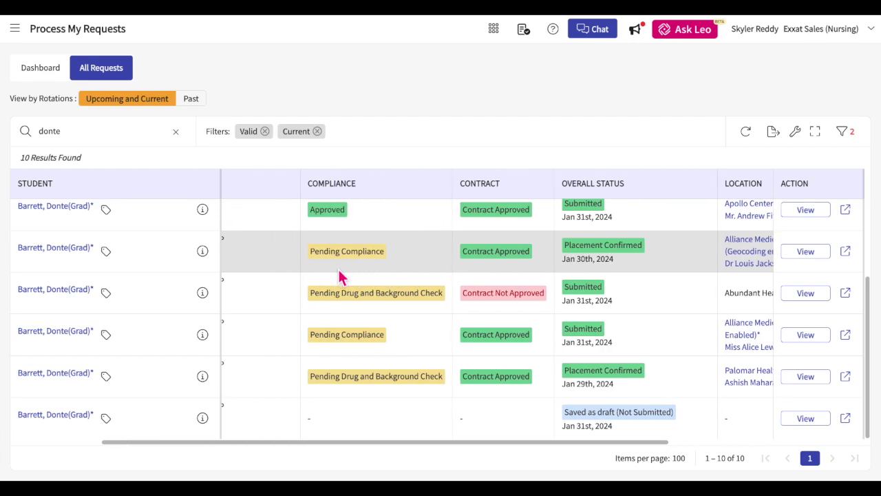
Compare the contract, status and location columns of the matching requests and open the Abundant Health - MedSurg request.
scroll(342, 277, "up", 1)
scroll(342, 277, "right", 5)
scroll(342, 278, "right", 5)
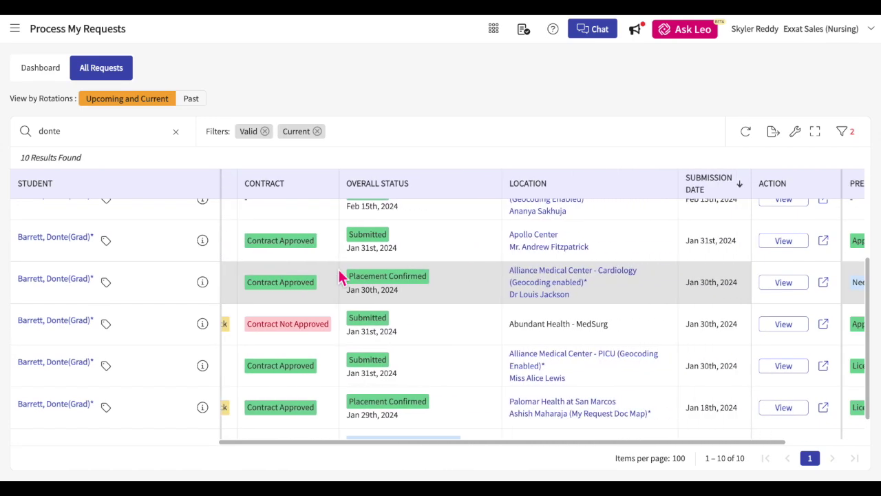
scroll(342, 277, "left", 4)
scroll(342, 278, "down", 1)
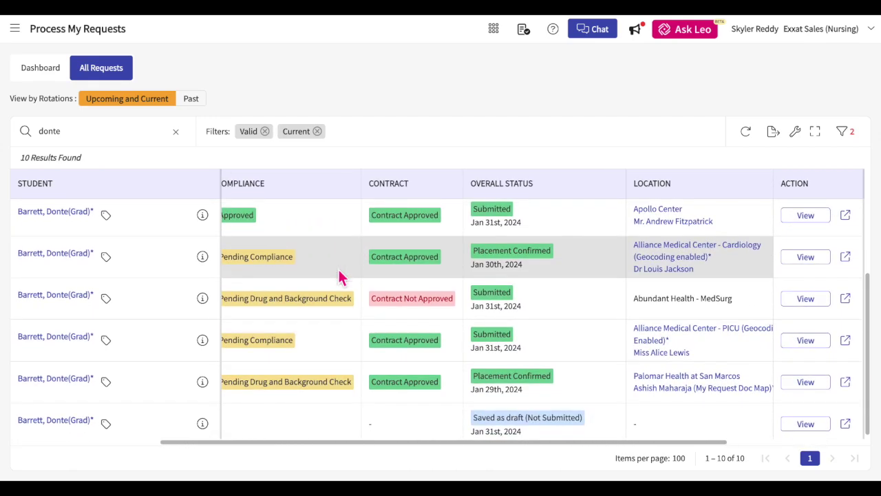
scroll(342, 277, "right", 3)
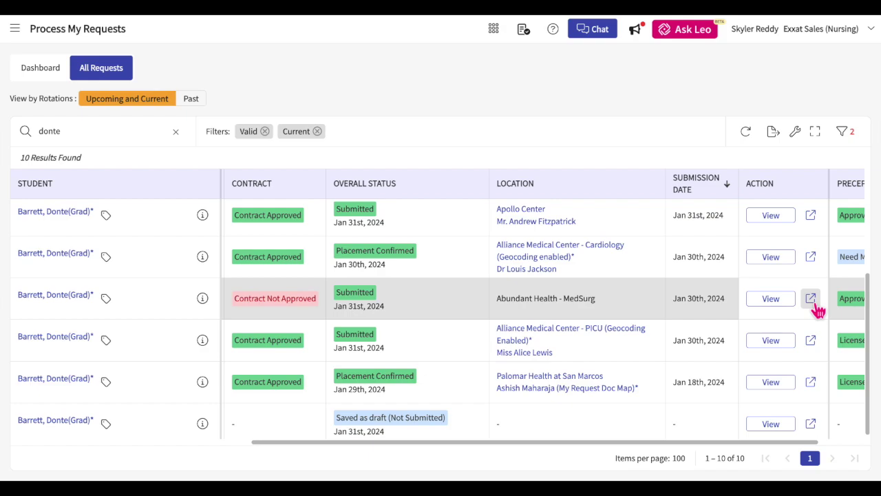
left_click(771, 298)
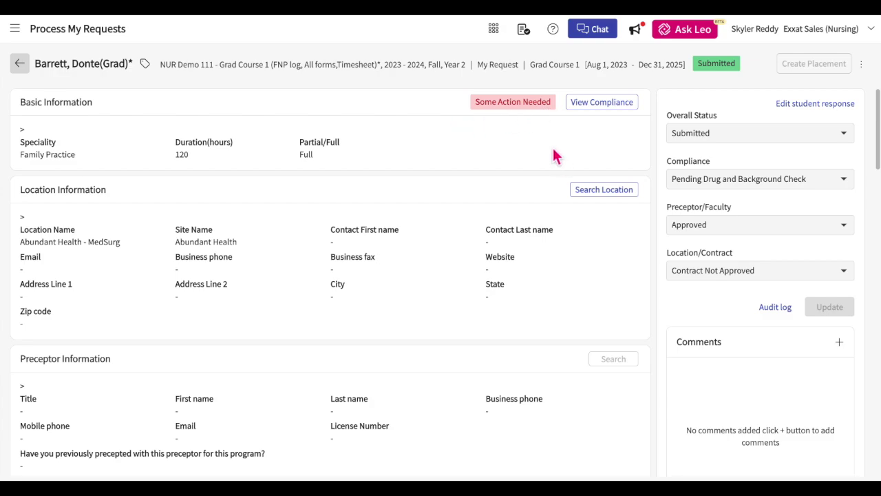
View the student's compliance requirements and check the expiration warnings on the mandatory documents.
left_click(590, 105)
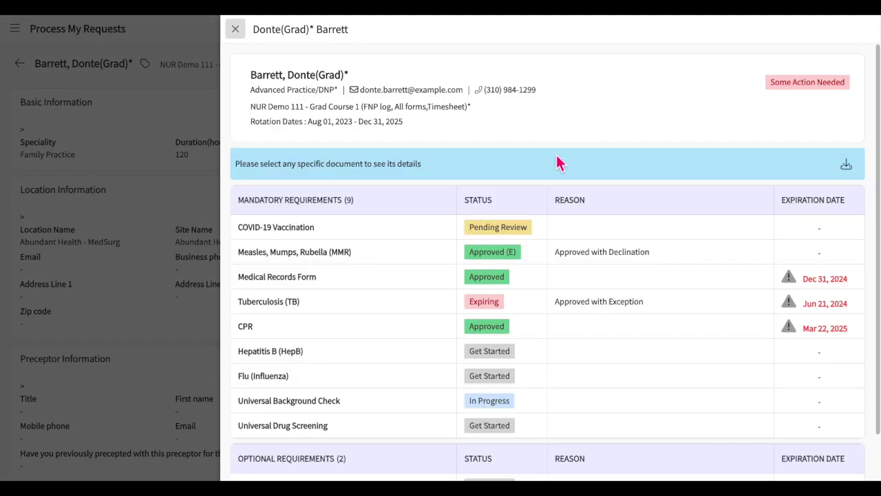
scroll(558, 163, "down", 1)
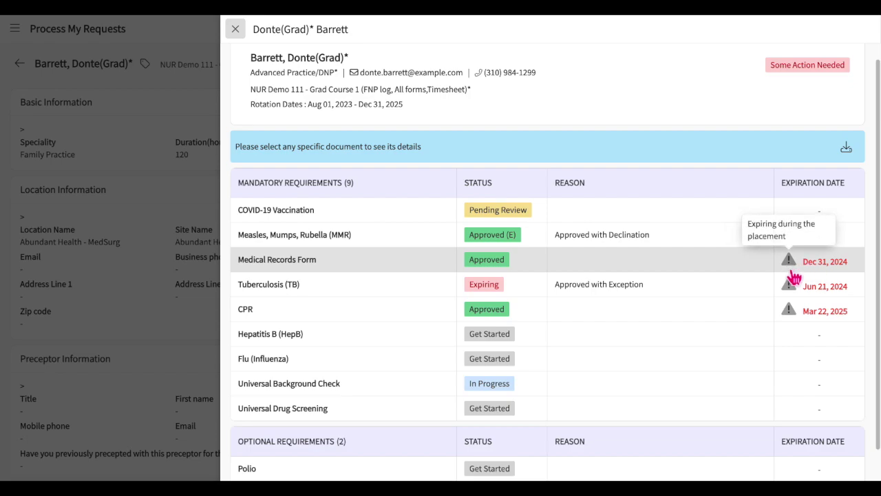
mouse_move(791, 287)
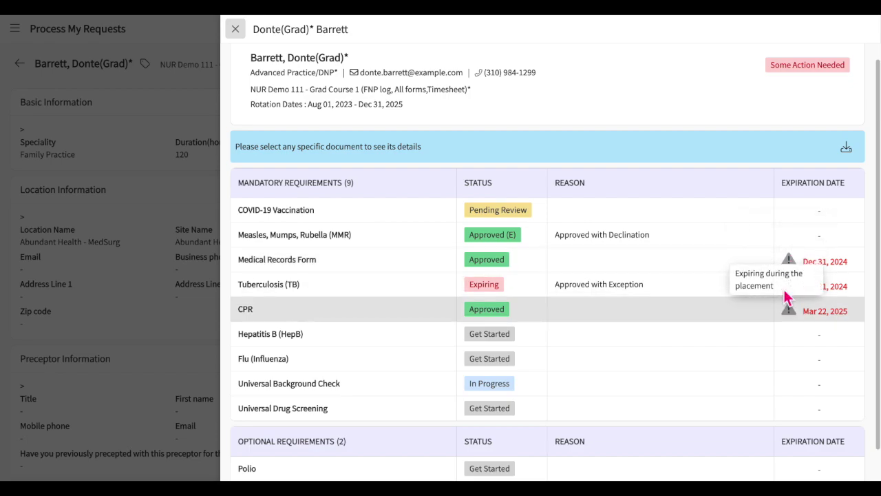
Examine the COVID-19 Vaccination document's details and reason options, and return to the request without updating its status.
left_click(513, 218)
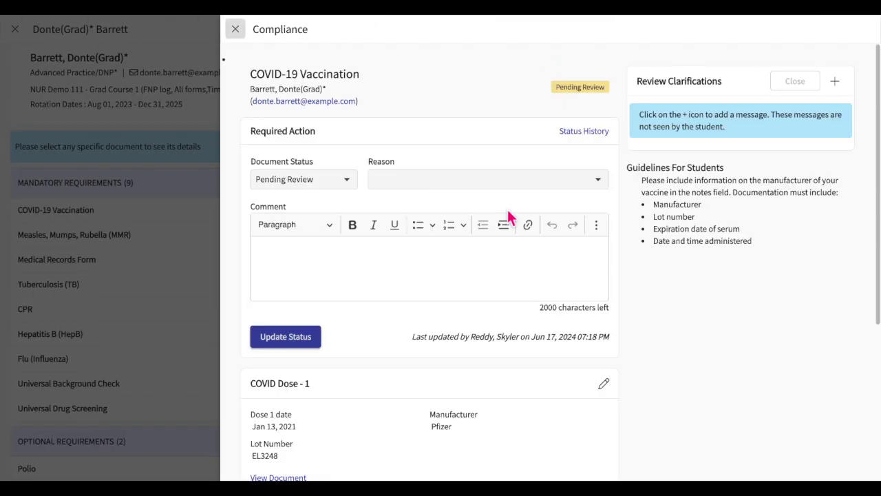
scroll(510, 218, "down", 1)
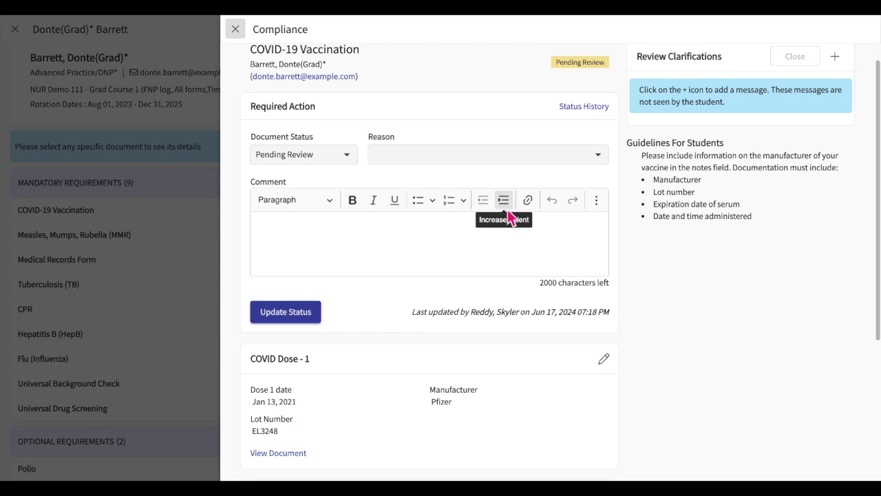
scroll(484, 252, "up", 1)
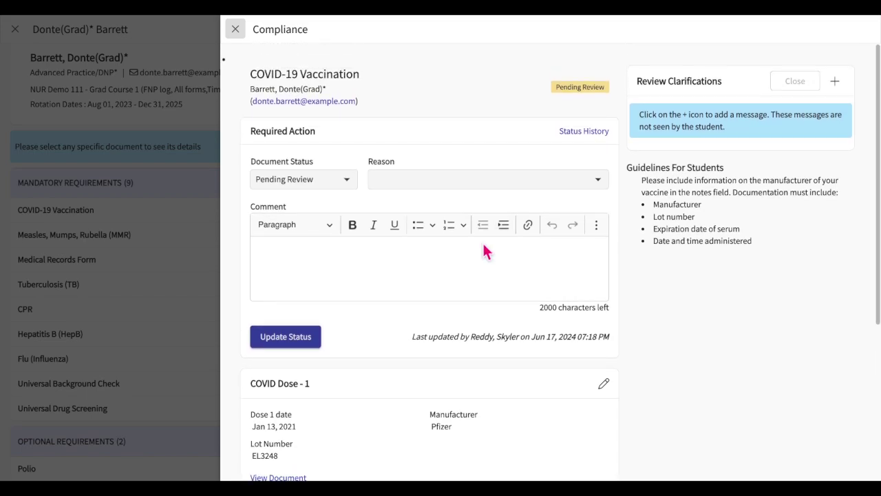
left_click(521, 185)
left_click(460, 284)
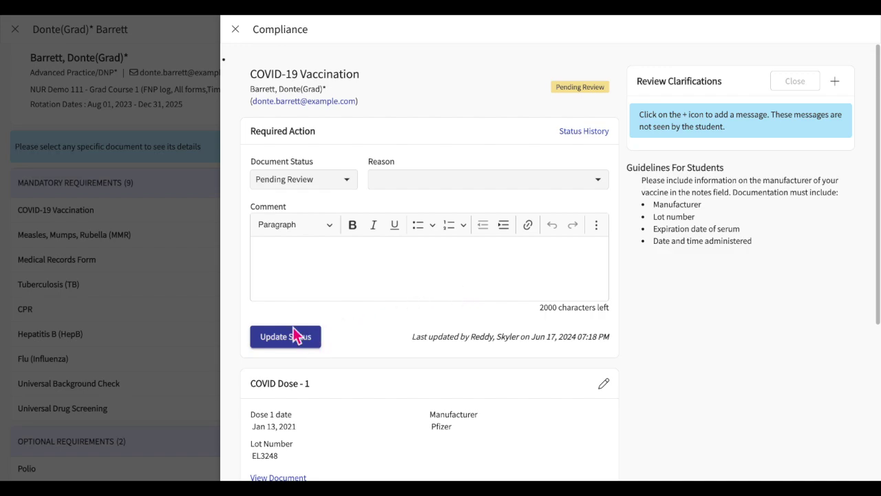
left_click(236, 29)
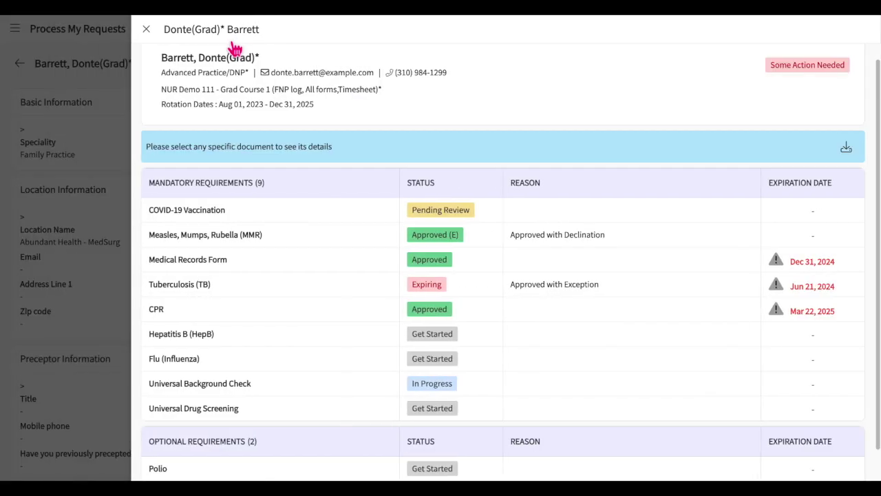
left_click(236, 30)
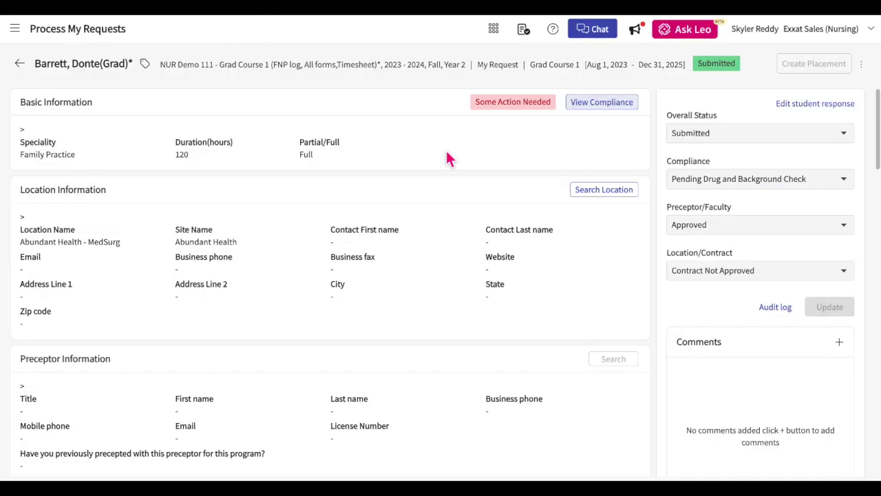
Link the location Alliance Medical Center - PICU (Geocoding Enabled) to the request and save it.
left_click(604, 194)
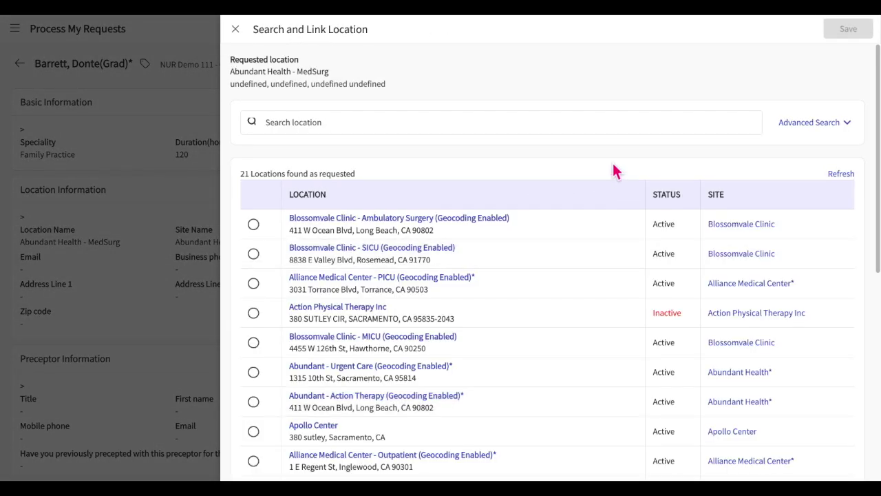
left_click(255, 284)
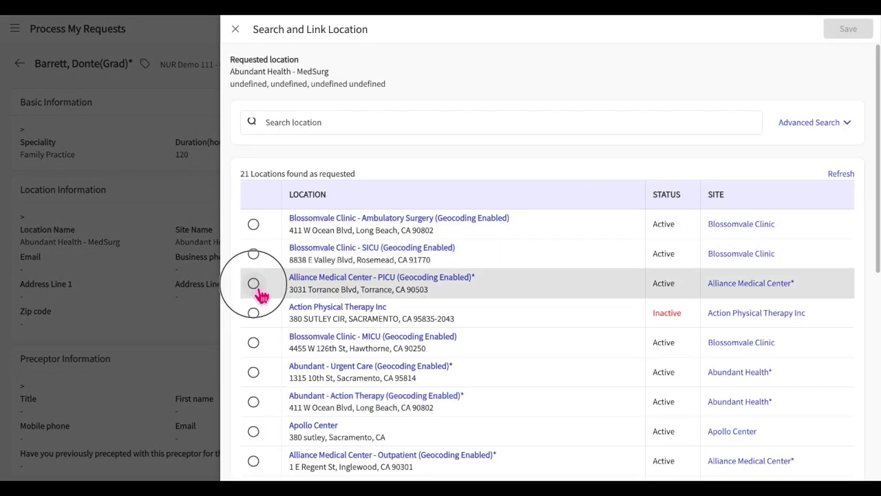
left_click(853, 33)
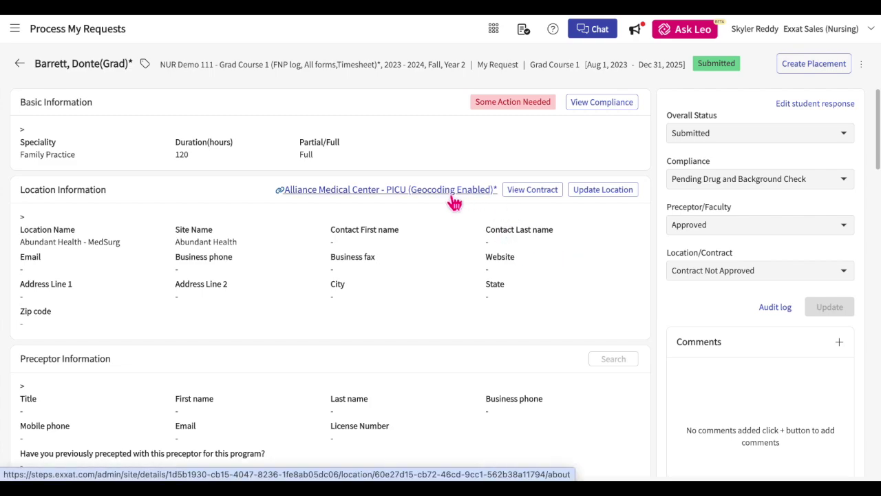
View the linked location's contract, and look at the location update options of the NUR Demo 139 - Grad Course 2 request without changing them.
left_click(541, 194)
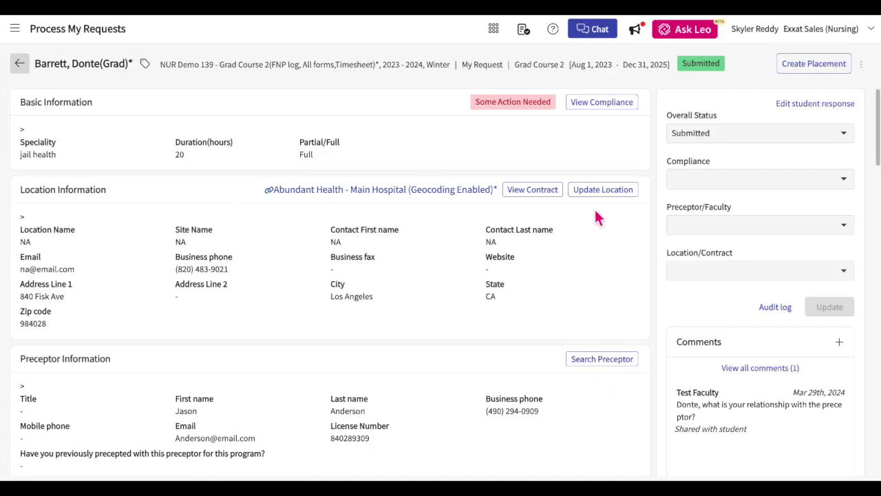
left_click(597, 194)
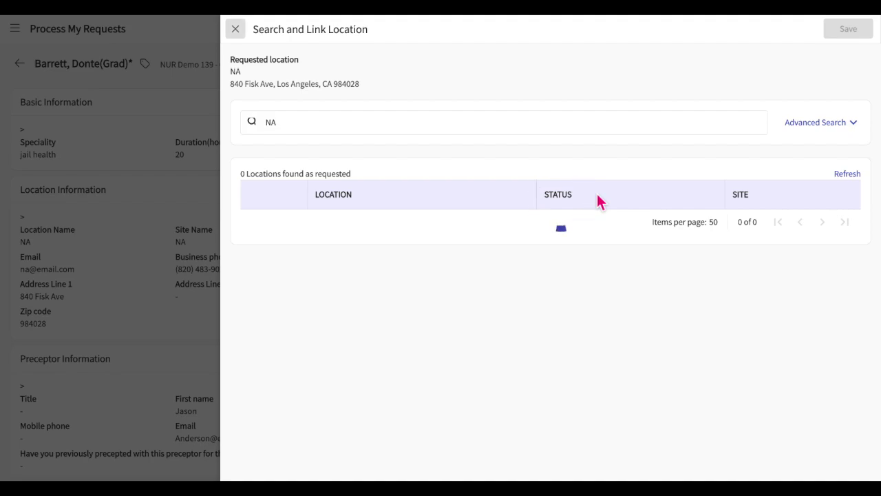
left_click(241, 41)
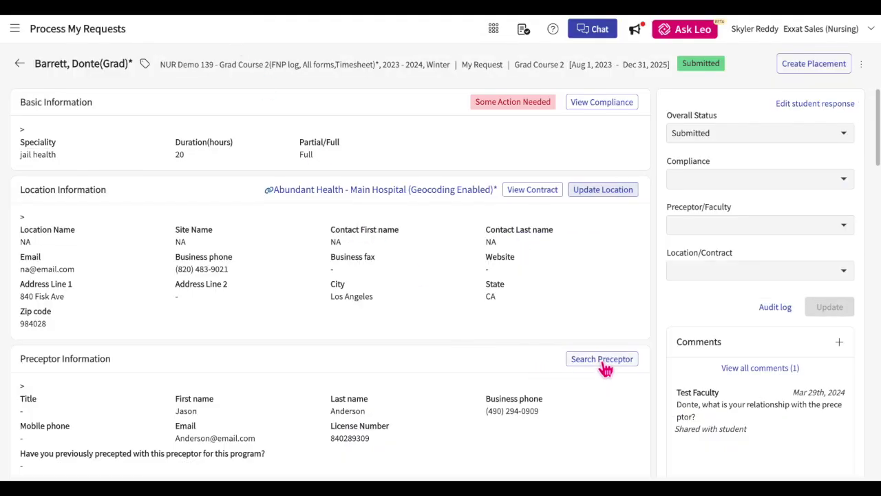
Select the preceptor designated only as Clinical Preceptor at Abundant Health - Main Hospital and check the profile section options for Supporting Document.pdf.
left_click(603, 364)
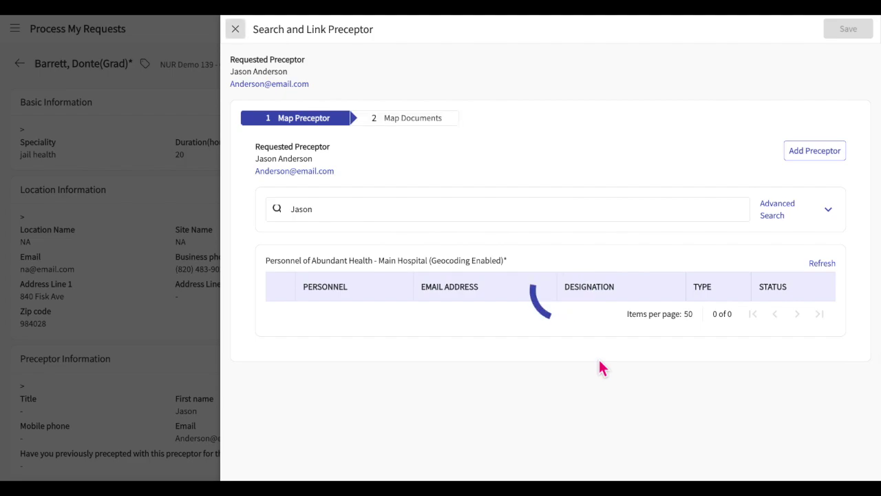
scroll(282, 421, "down", 1)
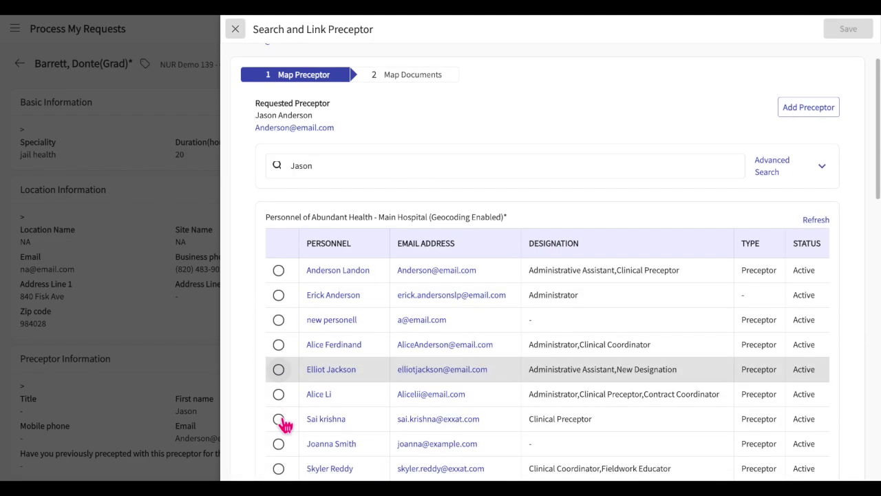
scroll(283, 424, "down", 1)
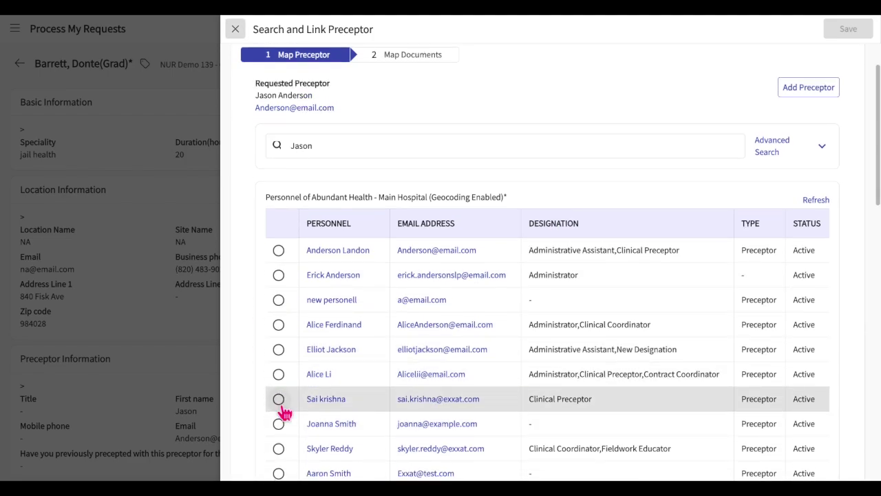
left_click(278, 401)
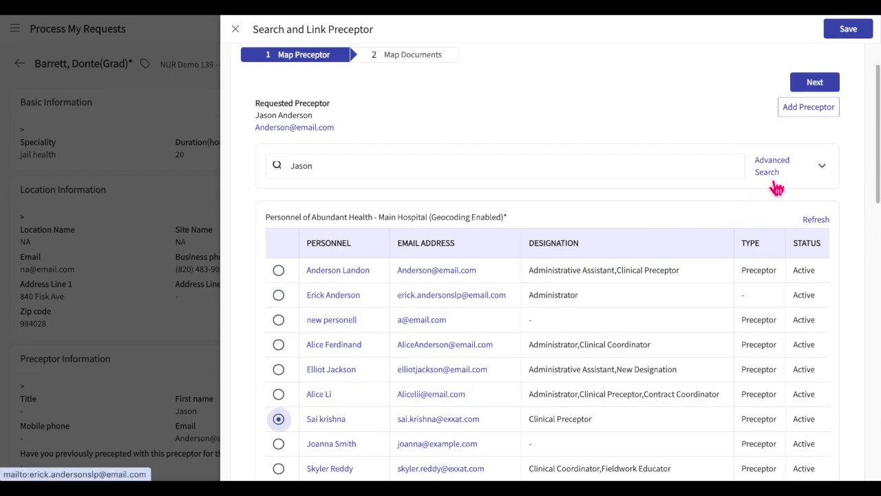
left_click(821, 83)
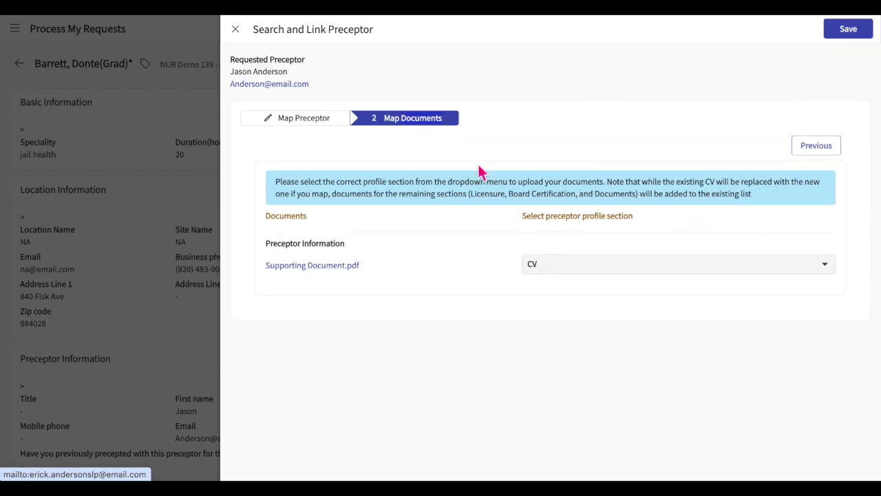
left_click(564, 270)
left_click(452, 316)
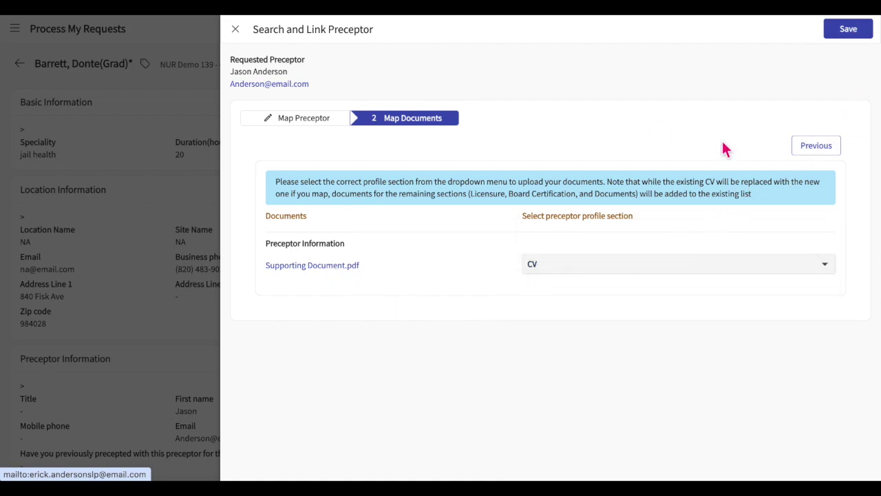
Return to preceptor mapping, examine the prefilled Add Preceptor form, and close it without saving.
left_click(823, 146)
left_click(798, 171)
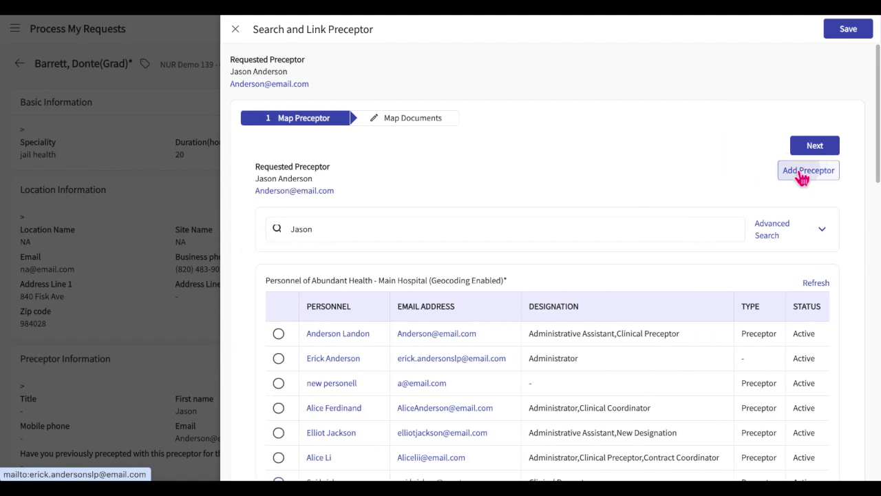
scroll(687, 146, "down", 1)
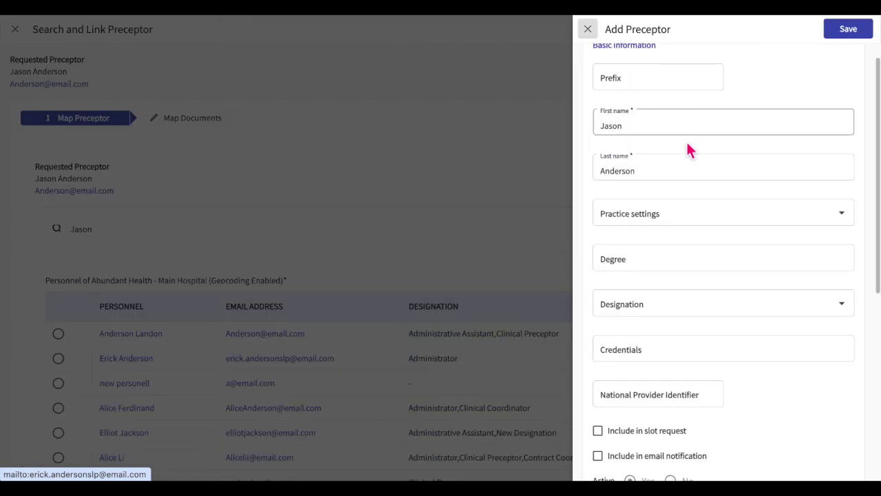
left_click(669, 130)
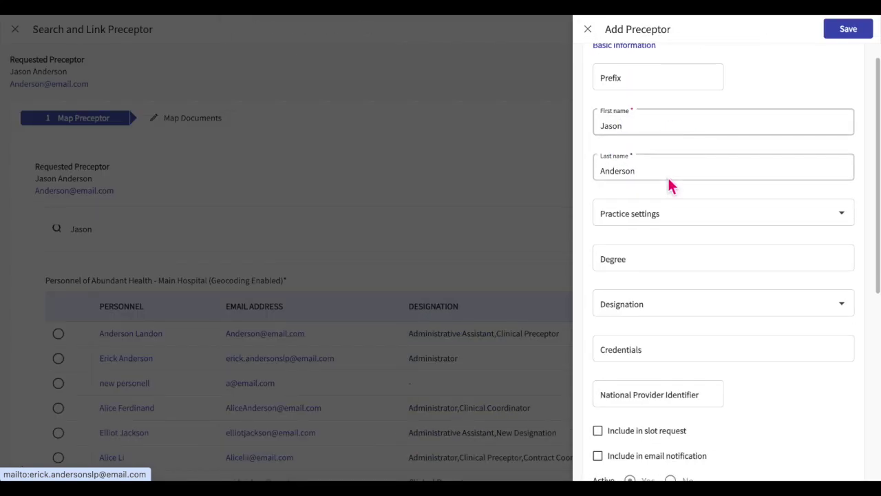
scroll(668, 178, "down", 3)
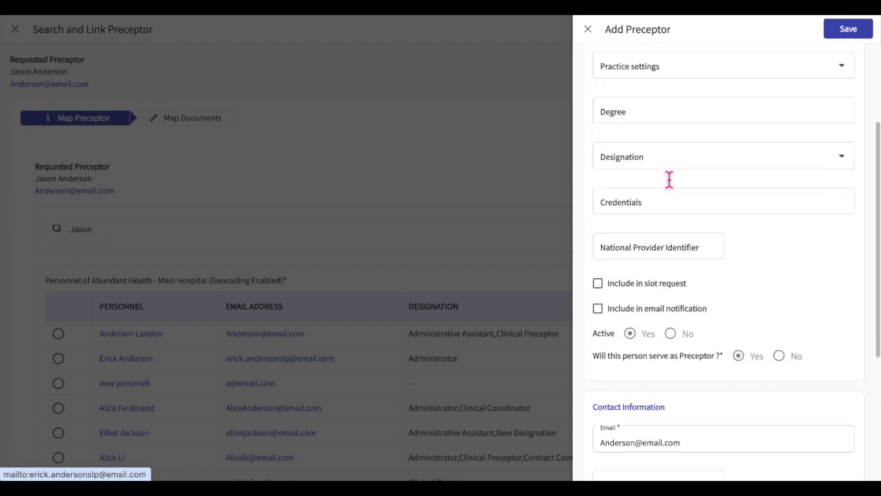
scroll(757, 172, "up", 3)
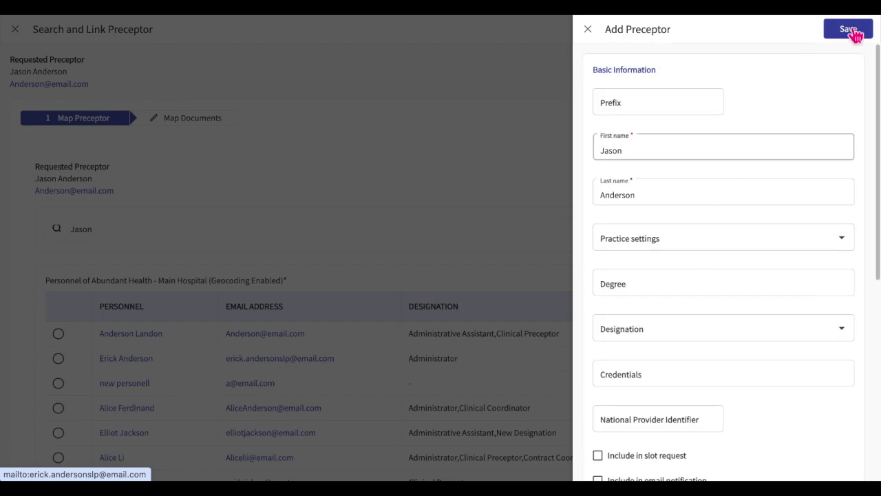
left_click(588, 29)
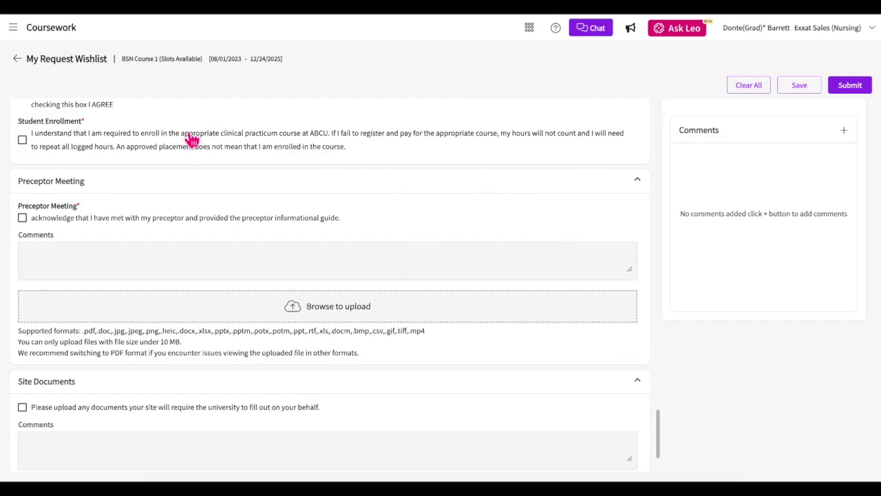
Examine the student's My Request Wishlist form and the location and preceptor details in the submitted Student Initiated Preceptor Form.
scroll(191, 137, "down", 2)
scroll(191, 137, "up", 5)
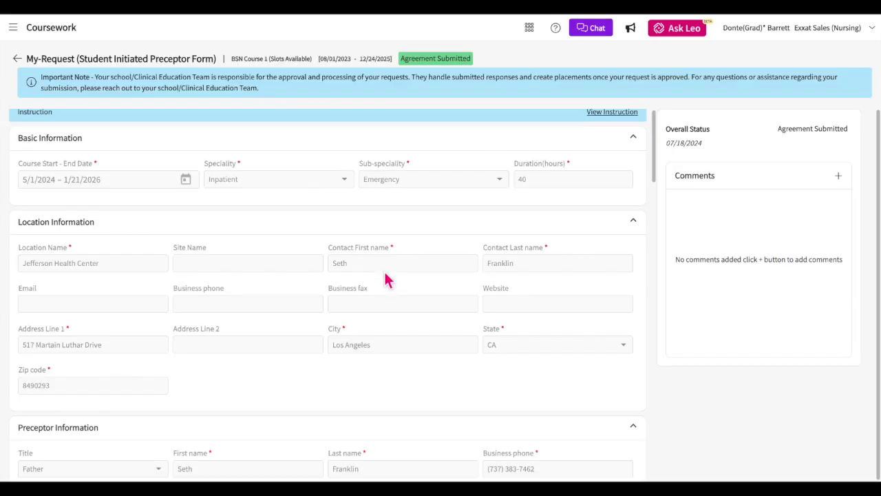
scroll(384, 270, "down", 2)
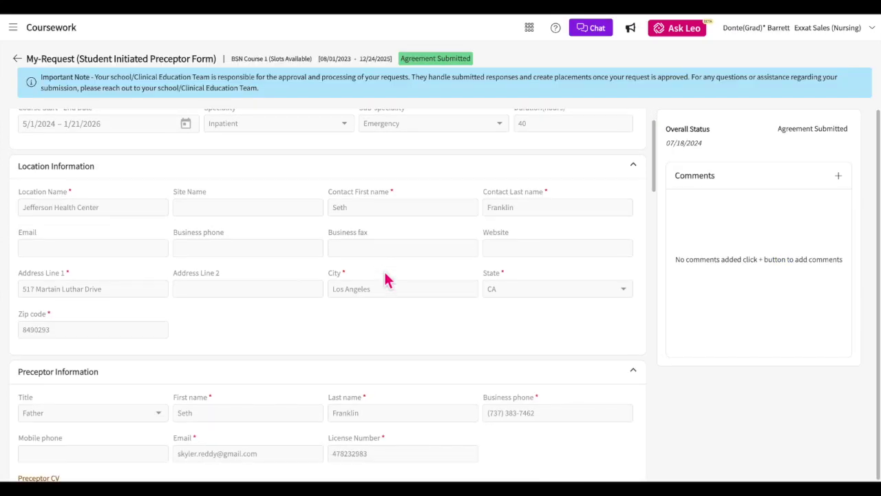
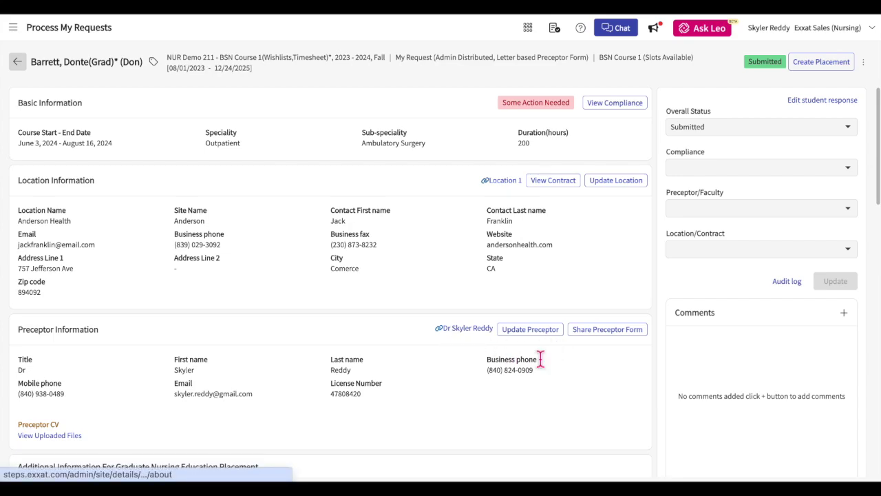
Start sharing the preceptor form by email with the listed preceptor, using the ABCU Admin Distributed Preceptor Agreement Form template.
left_click(607, 333)
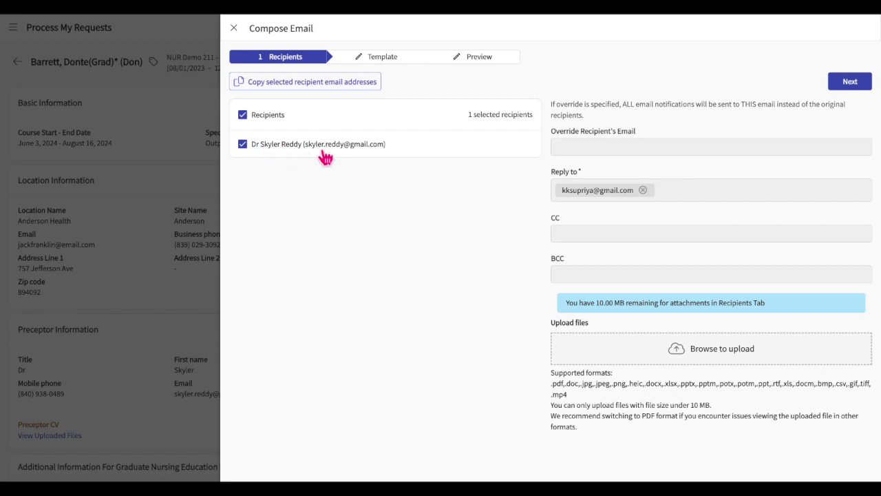
left_click(841, 97)
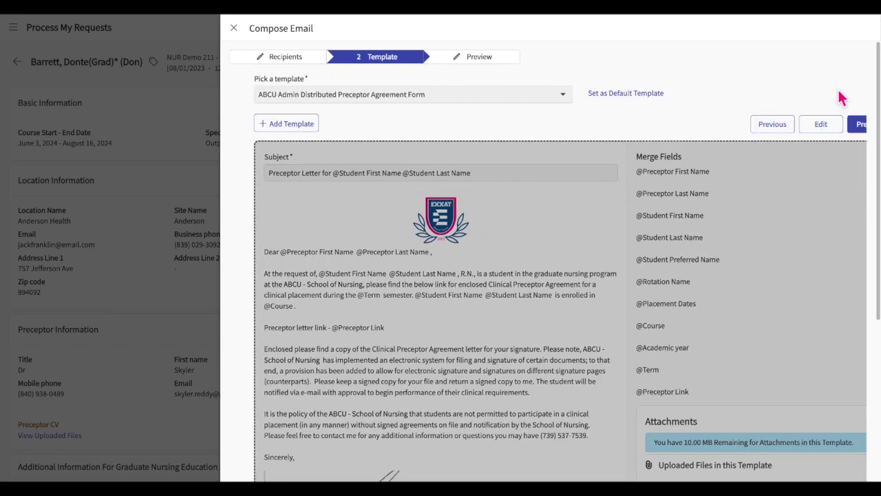
left_click(325, 99)
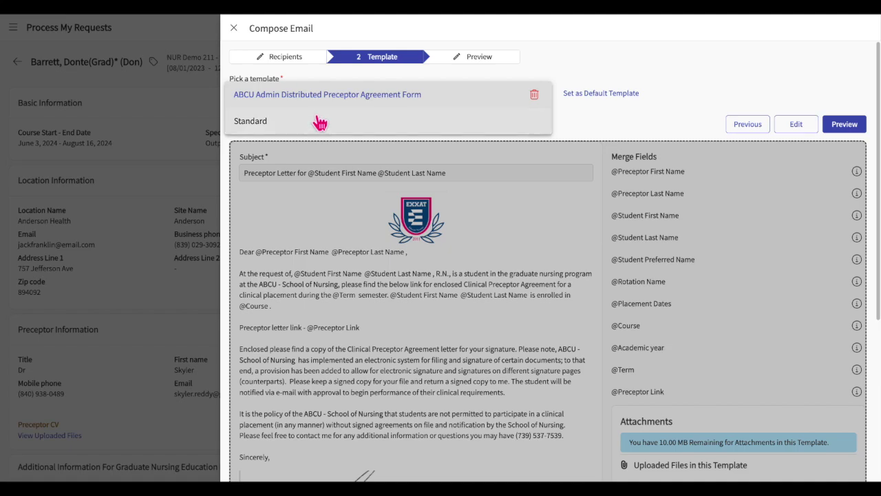
left_click(332, 99)
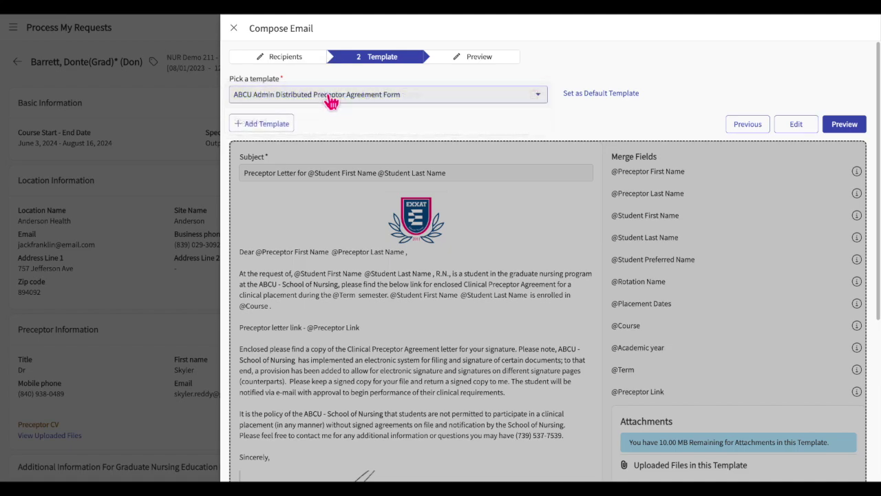
Create a new email template named Preceptor Form with the subject Preceptor Form and only the Exxat logo on the footer.
left_click(275, 128)
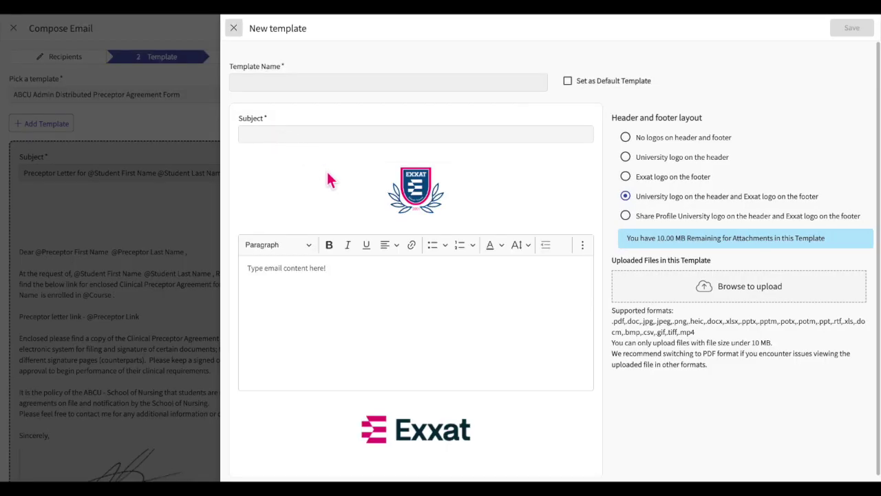
left_click(316, 82)
type("Preceptor Form")
left_click(277, 135)
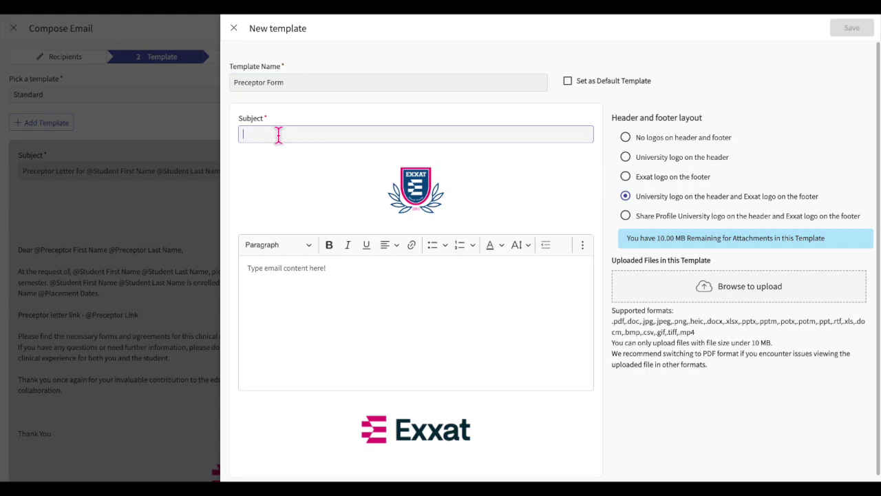
type("Preceptor Form")
left_click(680, 181)
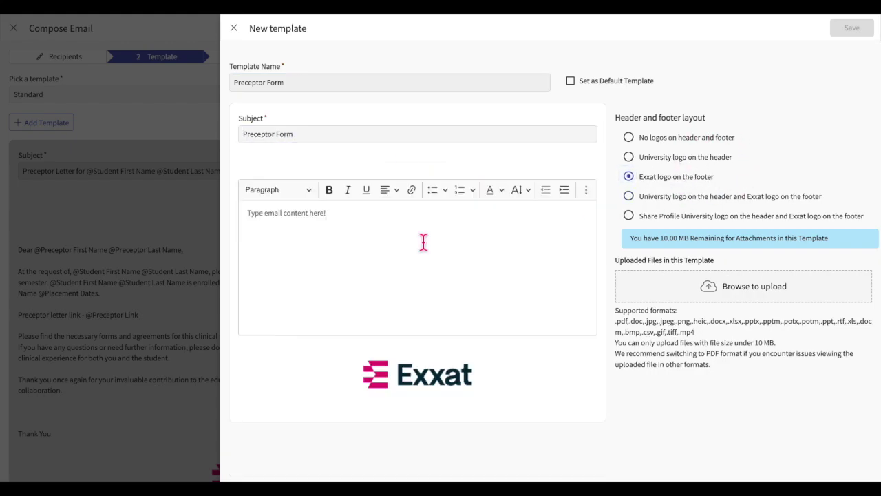
left_click(344, 228)
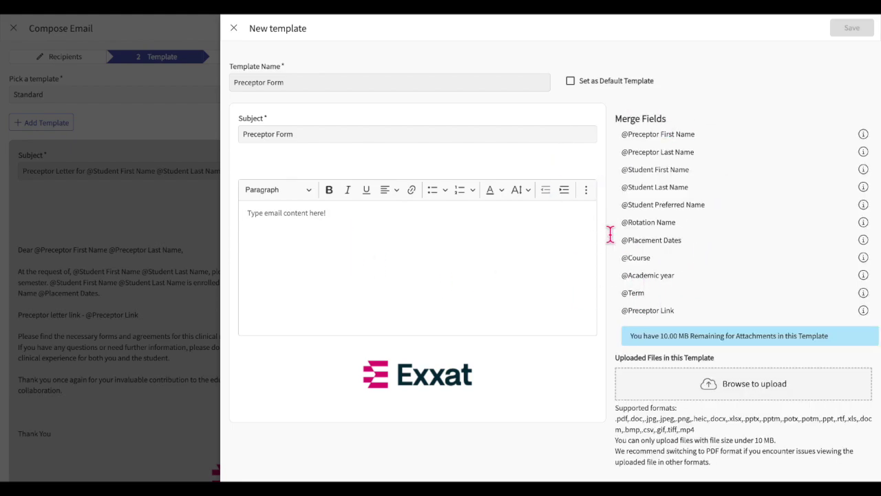
type("@")
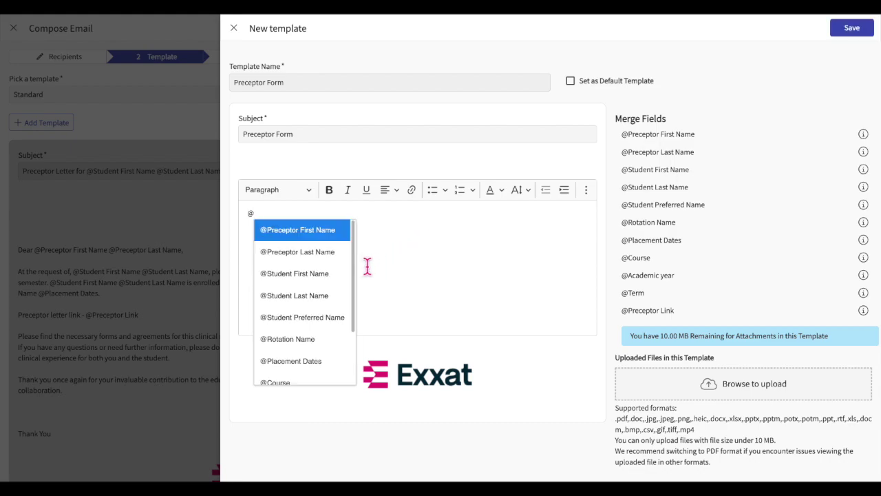
left_click(312, 235)
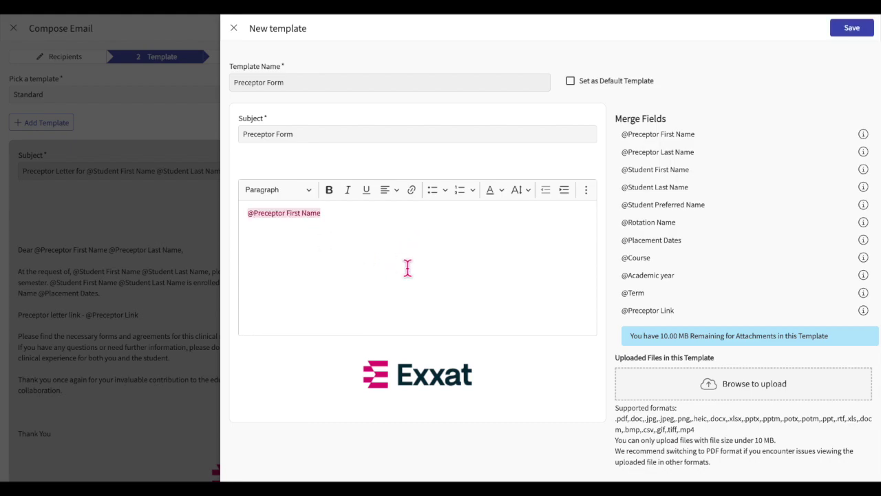
left_click(853, 33)
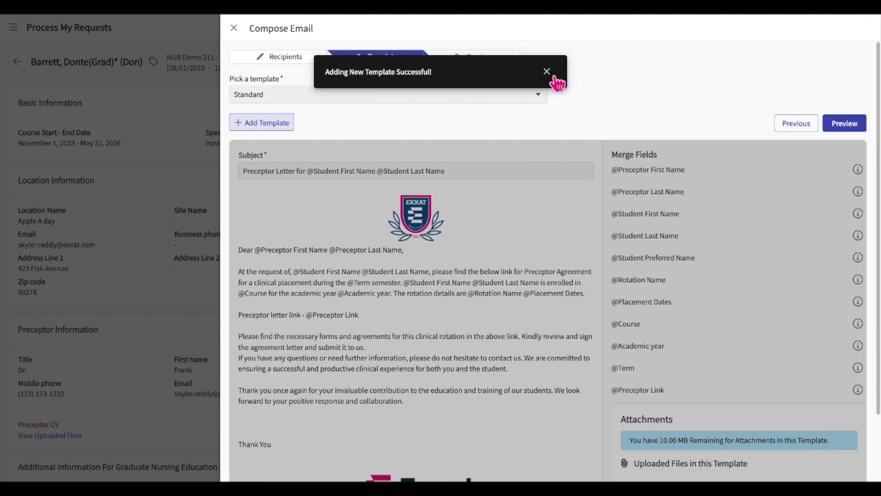
left_click(547, 73)
Look at the saved Preceptor Form template in edit mode and leave it without changes.
left_click(537, 96)
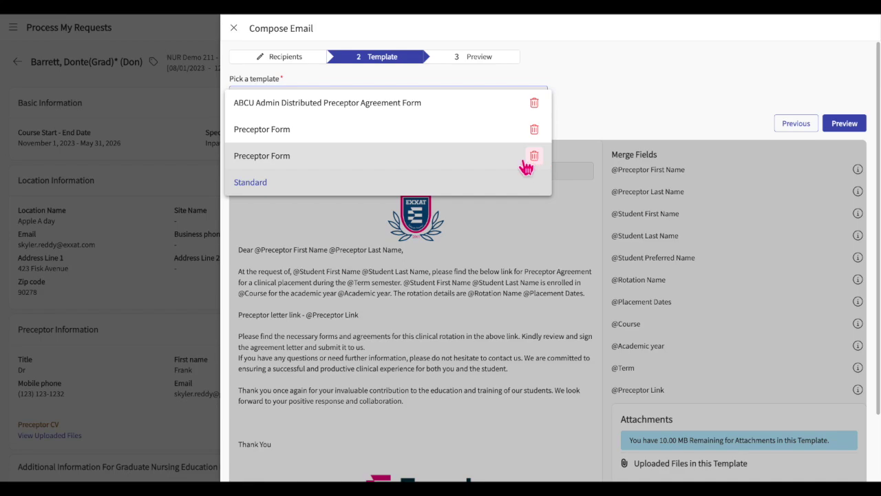
left_click(302, 157)
left_click(803, 125)
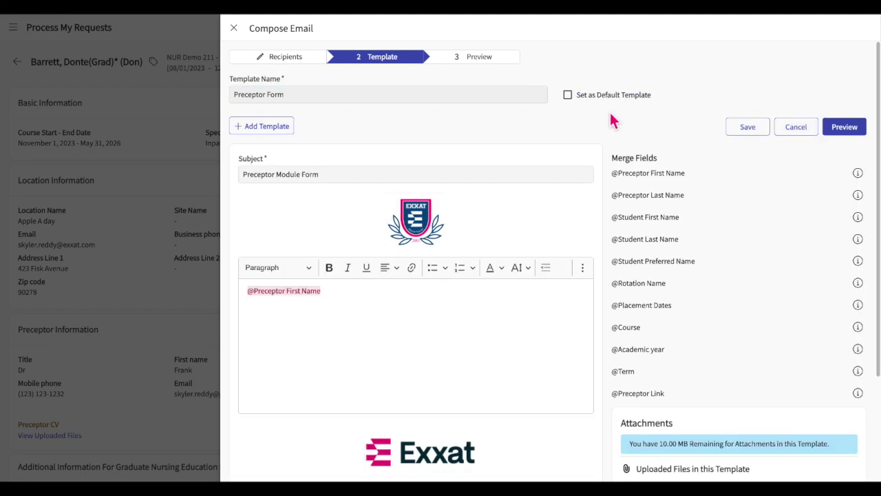
left_click(798, 131)
Switch the email to the ABCU Admin Distributed Preceptor Agreement Form template, review its preview, and send it.
left_click(402, 105)
left_click(441, 66)
left_click(861, 130)
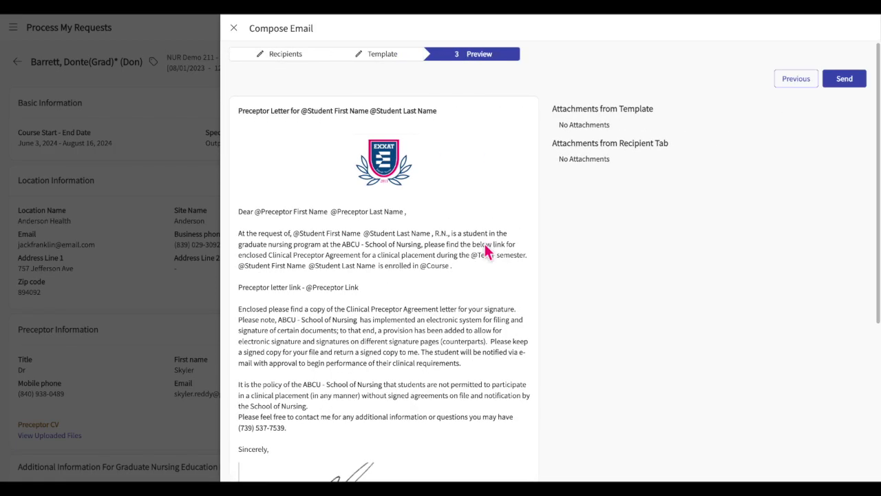
scroll(484, 243, "down", 3)
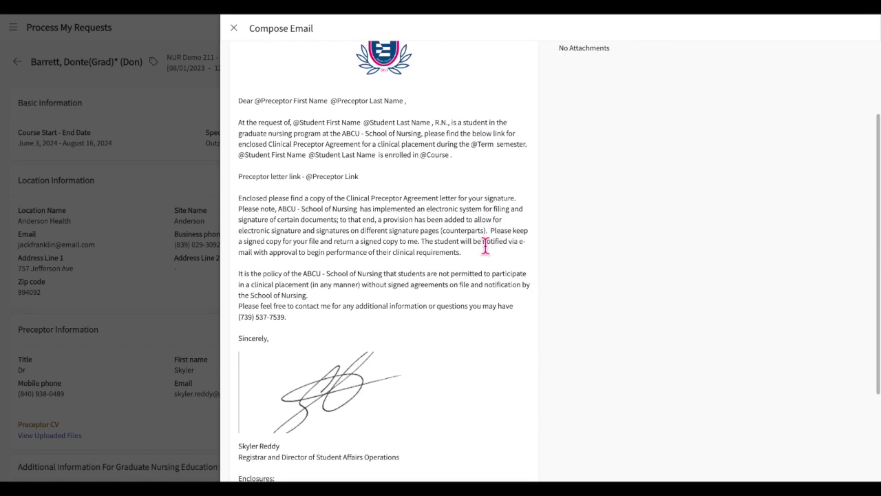
scroll(484, 243, "up", 4)
left_click(844, 83)
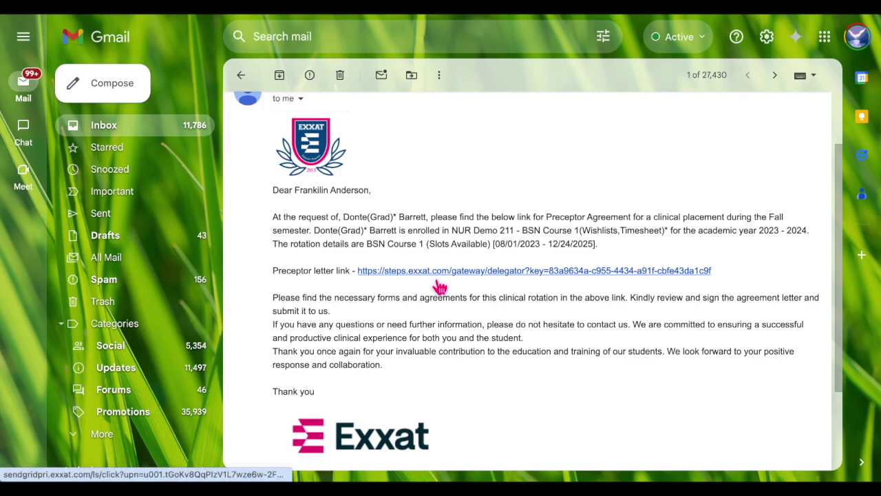
In Gmail, open the preceptor letter link from the received email and read through the form's instructions, preceptor information, and agreement.
left_click(437, 283)
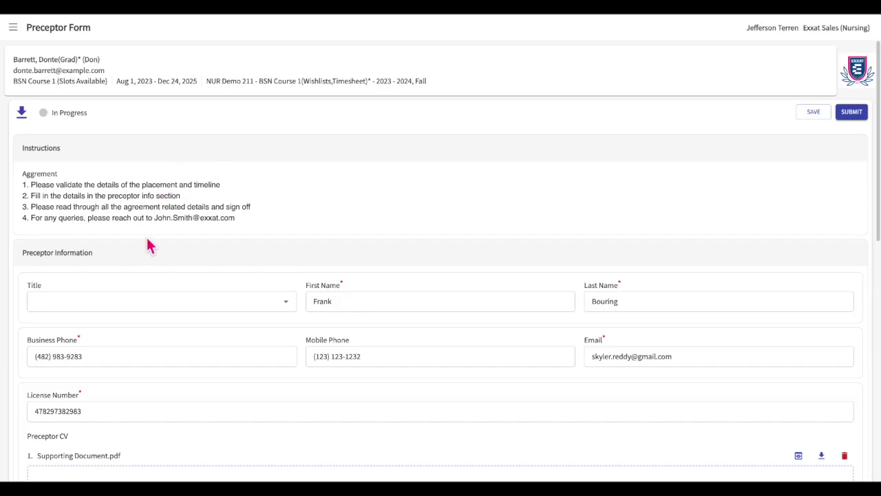
scroll(230, 187, "down", 2)
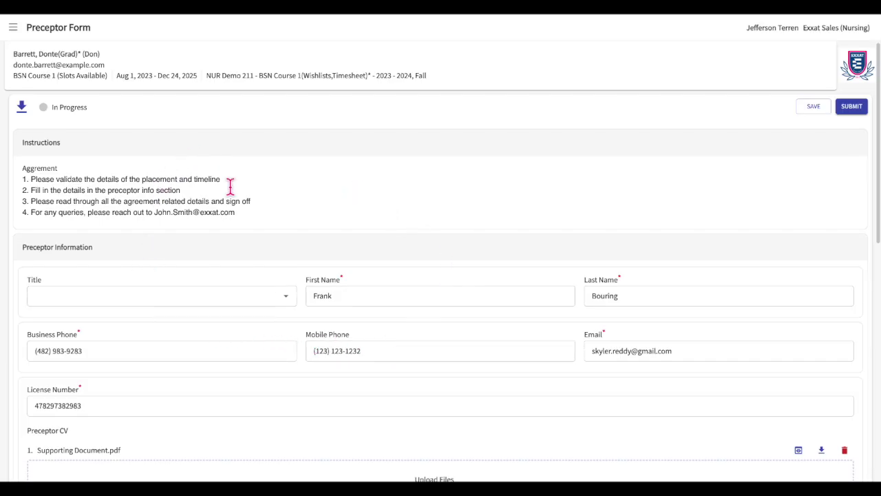
scroll(407, 378, "down", 10)
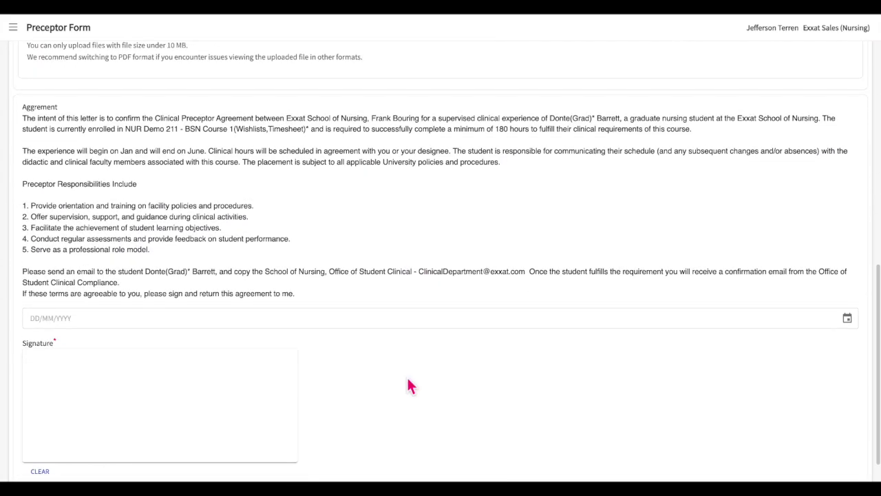
scroll(348, 397, "up", 10)
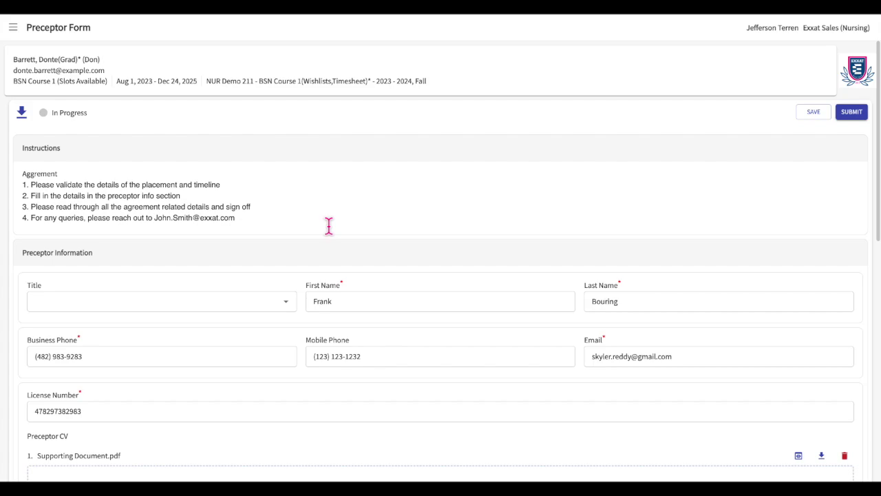
scroll(333, 232, "down", 1)
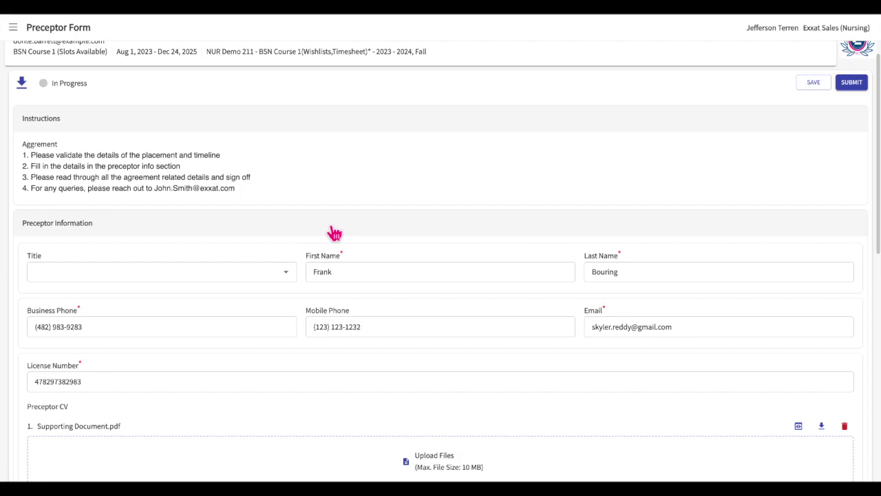
Complete the preceptor form with the title Dr, the agreement date 10/10/2024, and a drawn signature, and submit it.
scroll(335, 234, "down", 2)
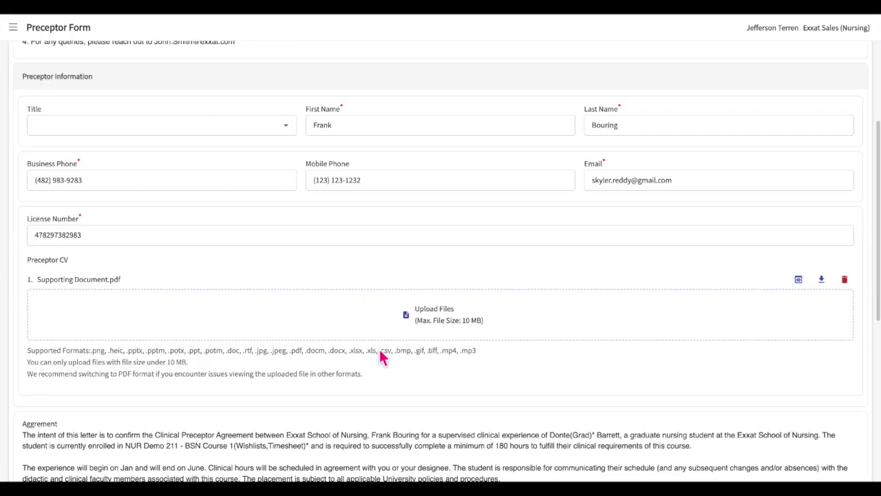
left_click(163, 126)
left_click(110, 169)
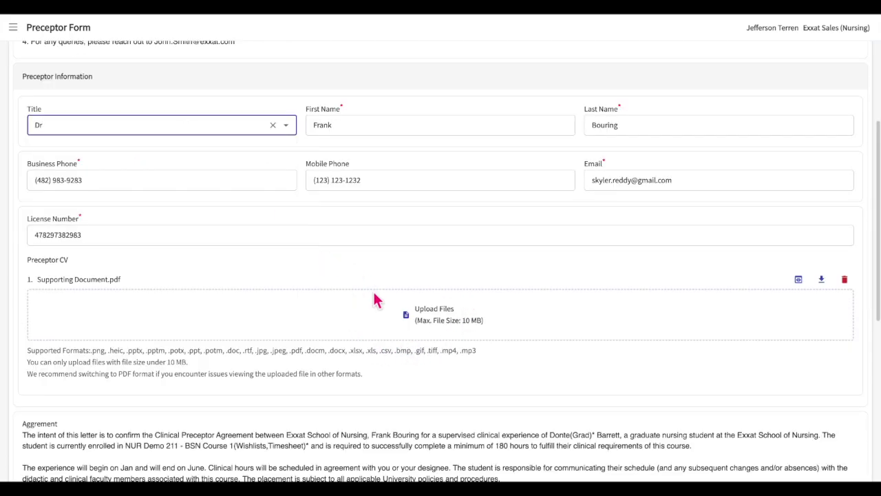
scroll(374, 296, "down", 5)
left_click_drag(113, 332, 45, 417)
mouse_move(108, 340)
left_mouse_down()
mouse_move(133, 408)
mouse_move(194, 404)
left_mouse_up()
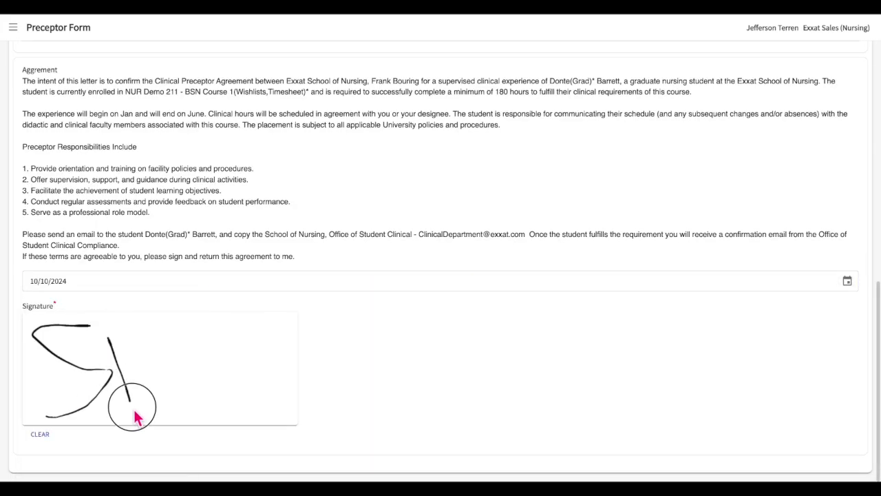
scroll(663, 319, "up", 10)
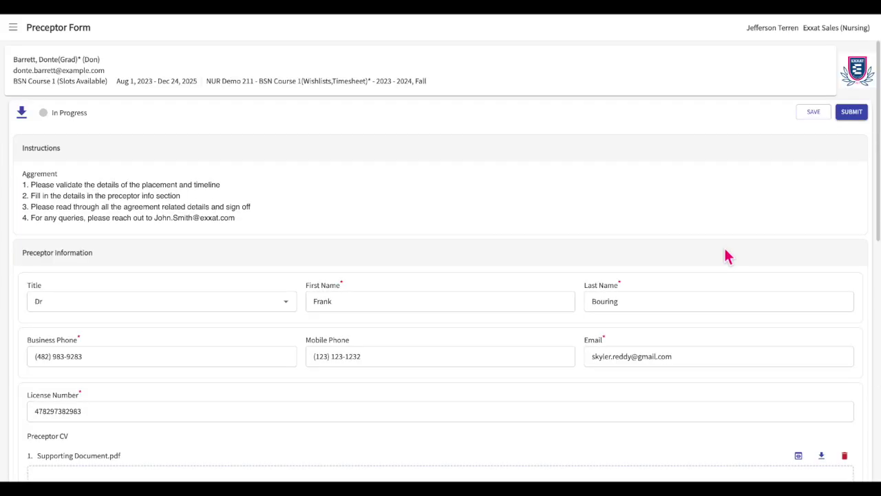
left_click(859, 114)
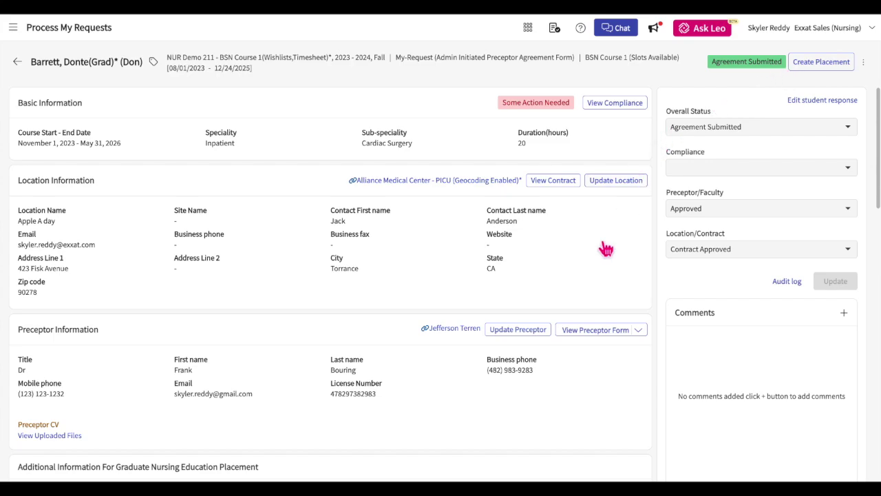
Back in Process My Requests, view the submitted preceptor form and check its attached Preceptor CV, Supporting Document.pdf.
left_click(611, 336)
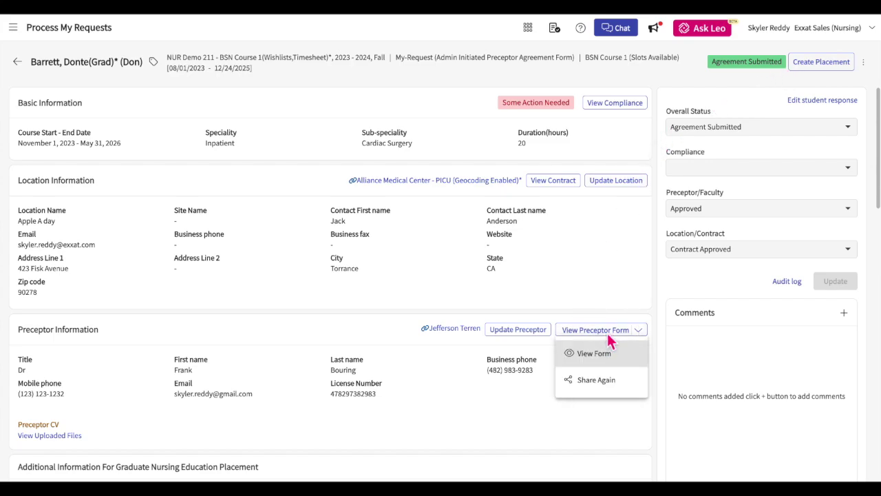
left_click(586, 354)
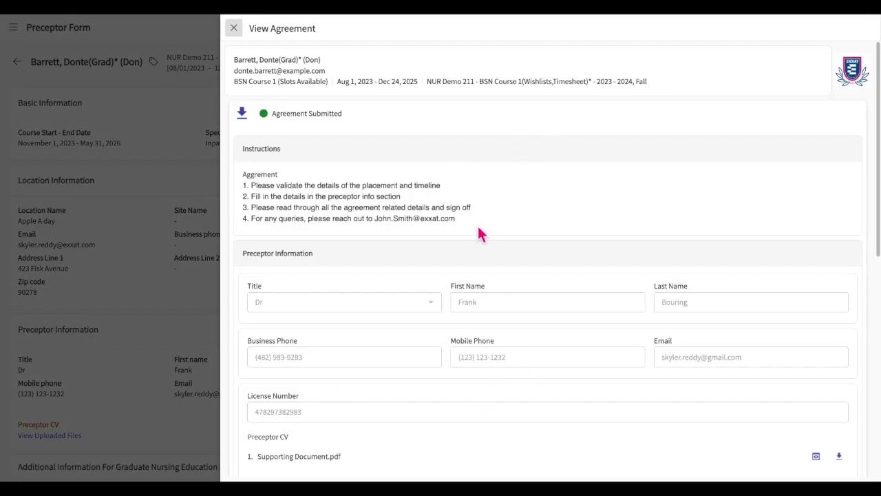
scroll(480, 234, "down", 2)
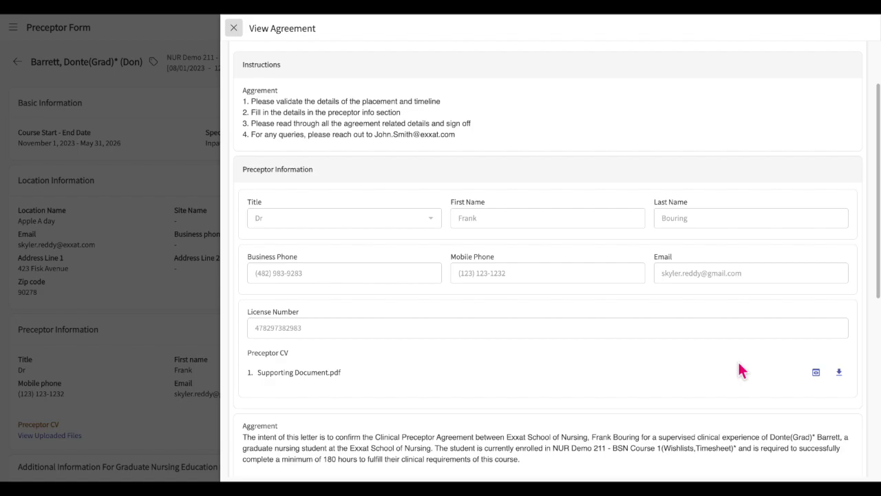
left_click(817, 374)
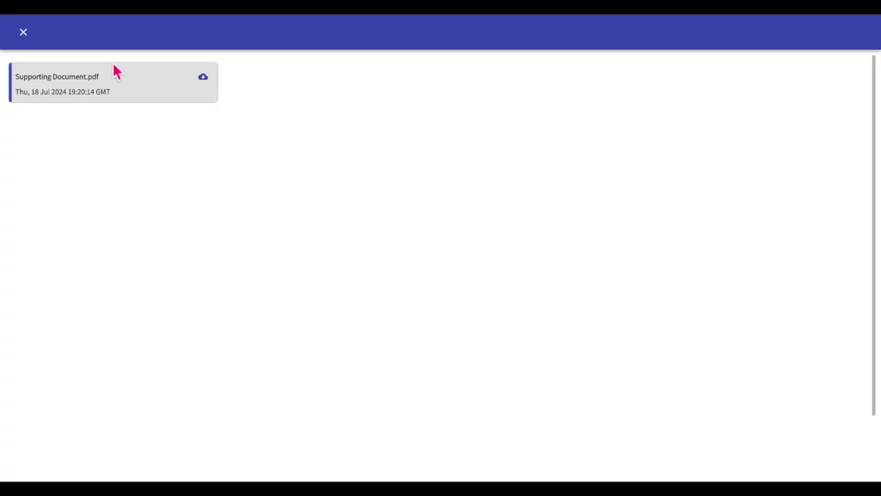
left_click(29, 33)
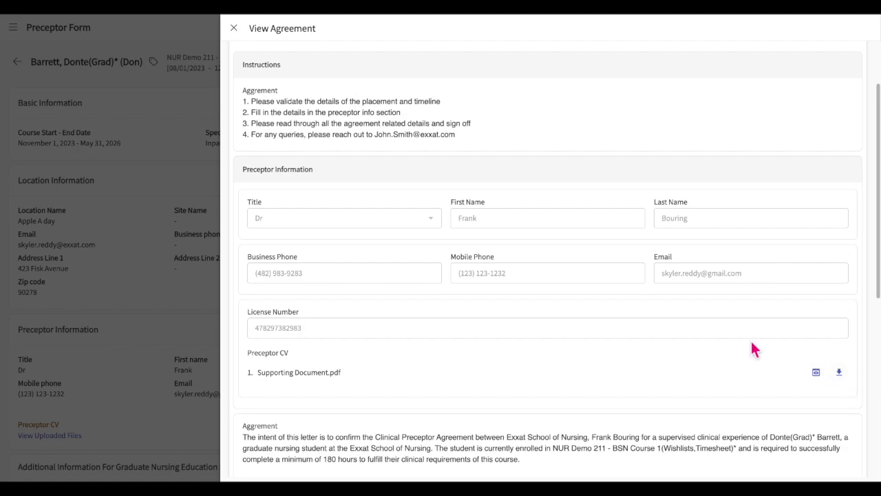
scroll(751, 351, "up", 2)
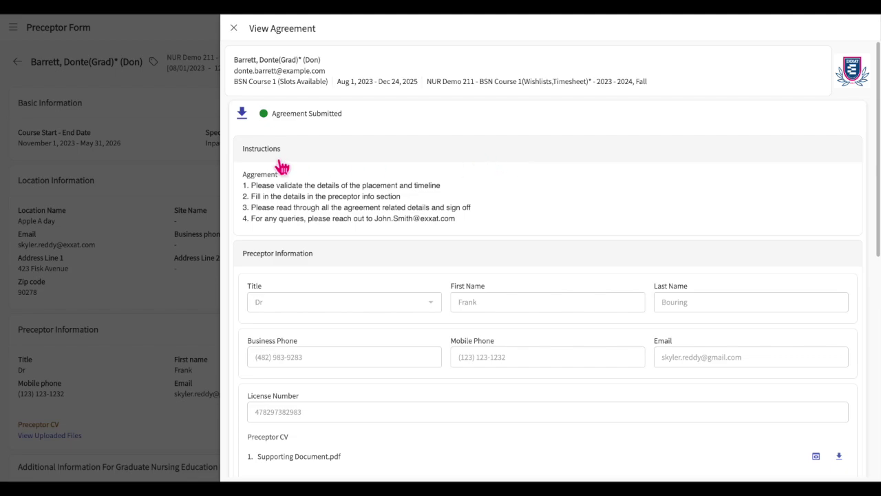
Download the submitted agreement, close it, and open the request's options for viewing or resharing the preceptor form.
left_click(243, 114)
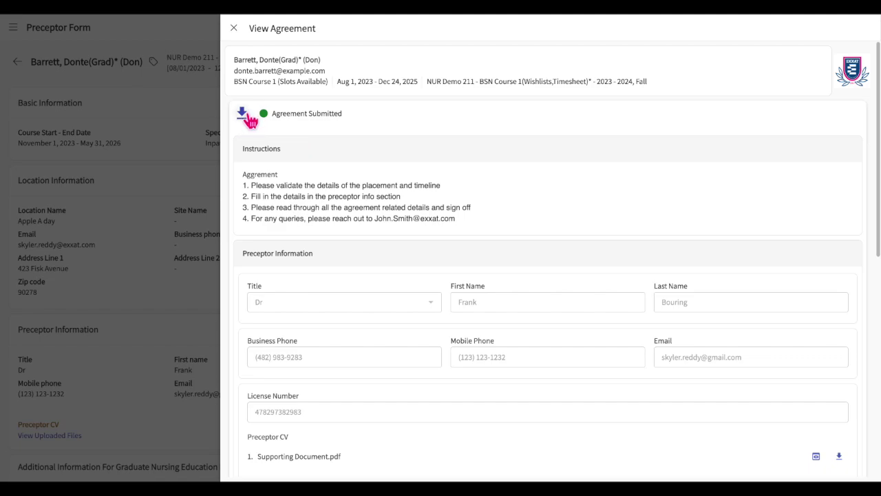
left_click(233, 28)
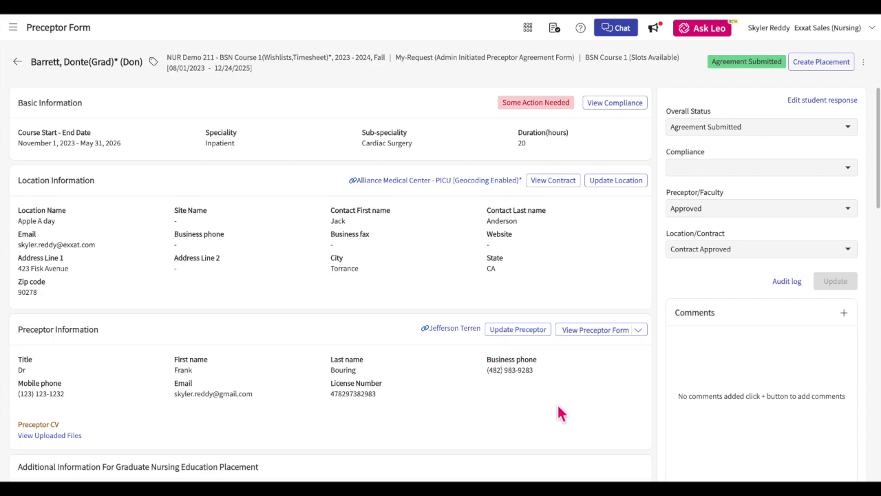
left_click(638, 333)
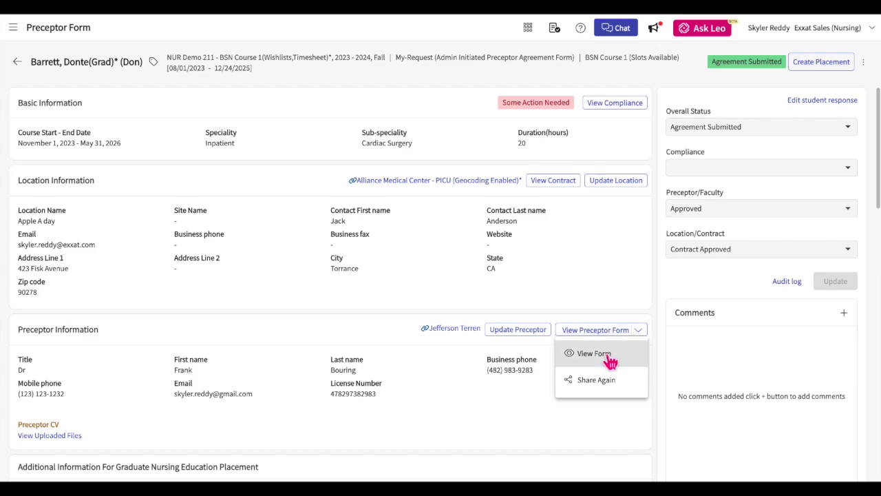
Look at the email composer for resharing the preceptor form, close it, and check the form options on the student-initiated request.
left_click(606, 385)
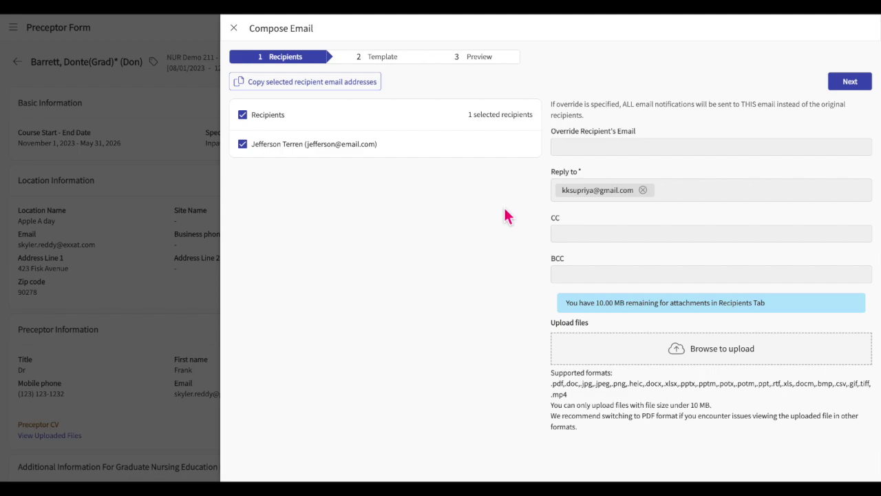
left_click(234, 29)
left_click(595, 330)
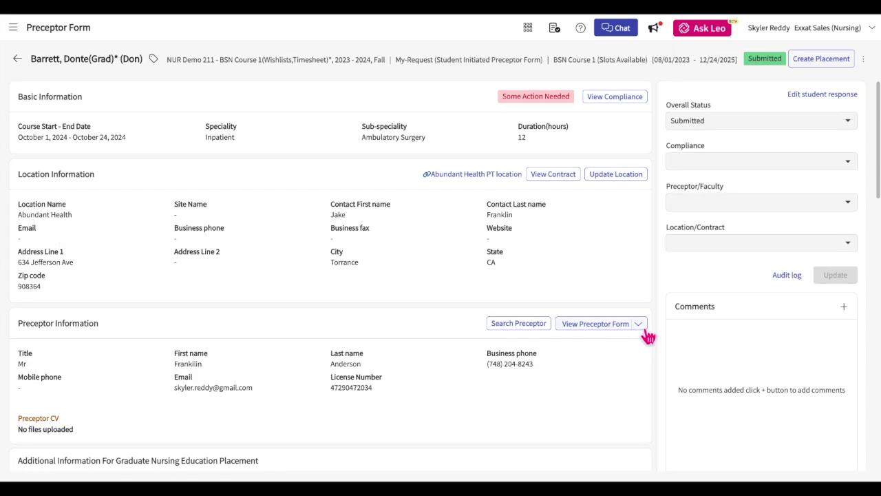
left_click(641, 328)
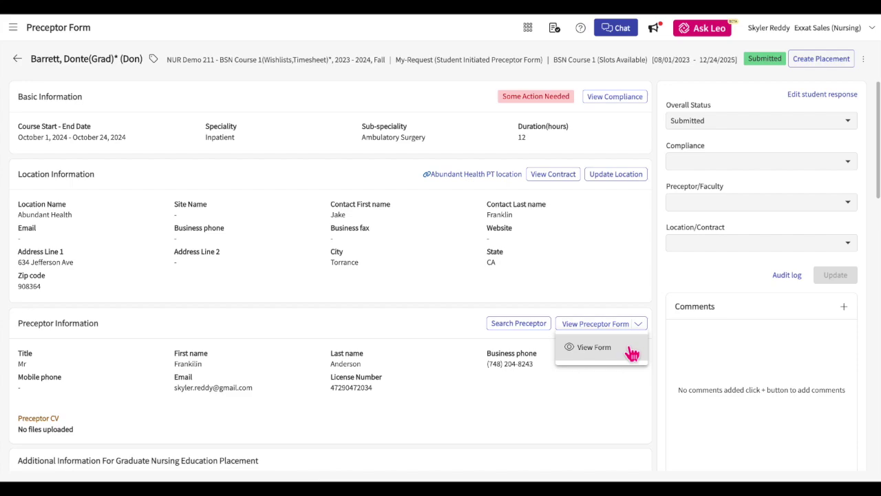
Set the student-initiated request's overall status to Need more information and update the request.
left_click(778, 124)
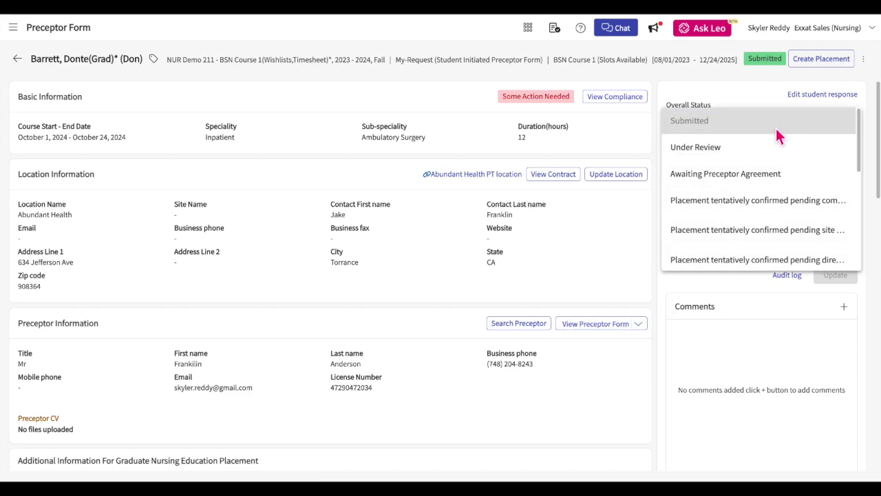
scroll(770, 153, "down", 3)
left_click(753, 205)
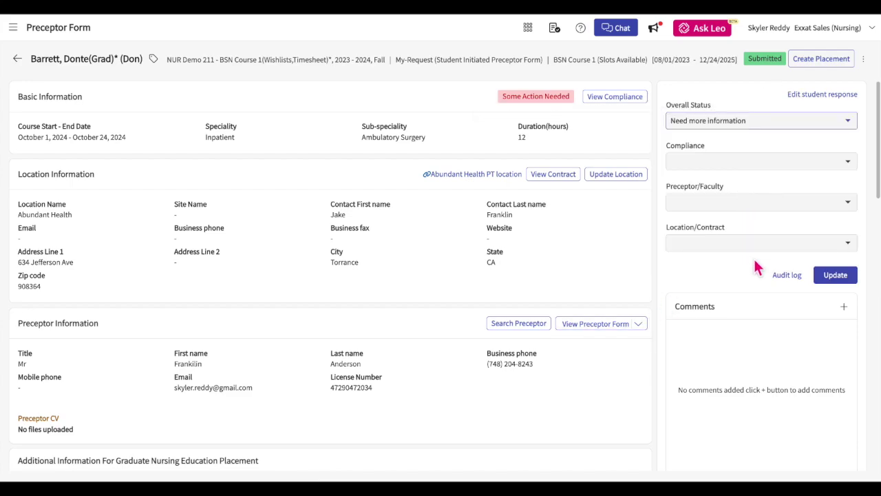
left_click(837, 276)
left_click(548, 73)
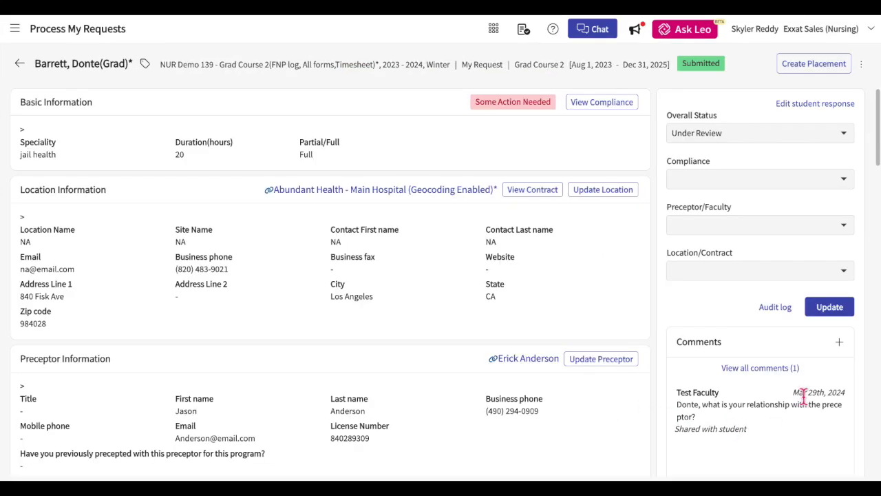
Review the Grad Course 2 request's comments and the new comment form with its Share with student option, and close without saving.
scroll(709, 435, "down", 1)
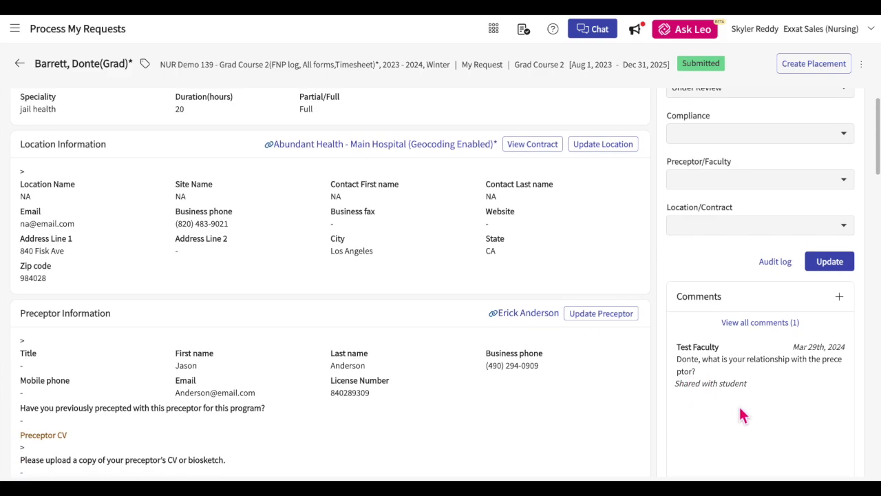
left_click(841, 298)
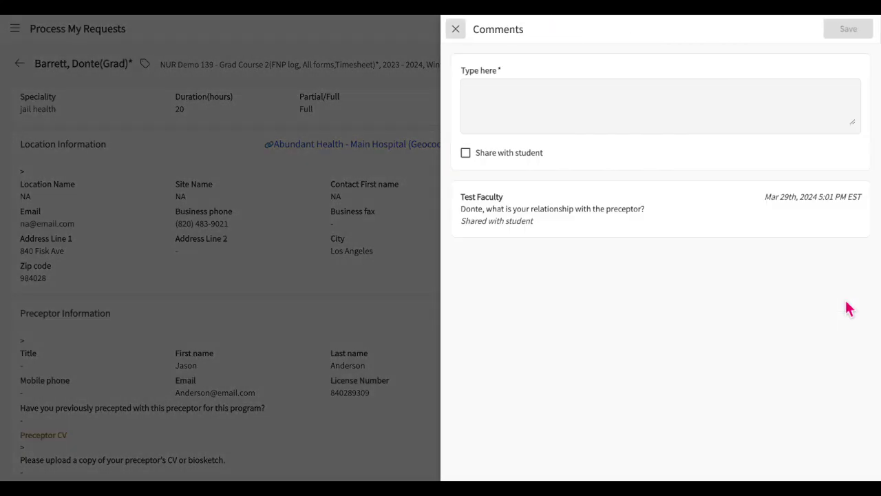
left_click(626, 109)
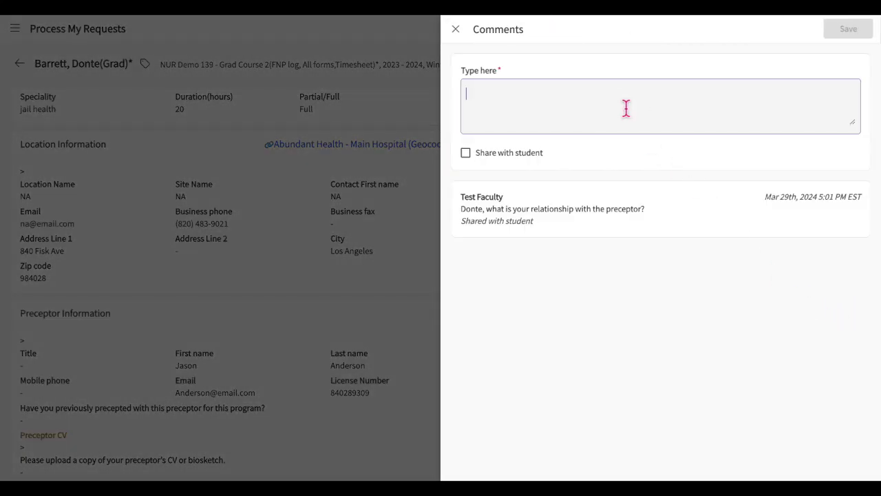
left_click(466, 155)
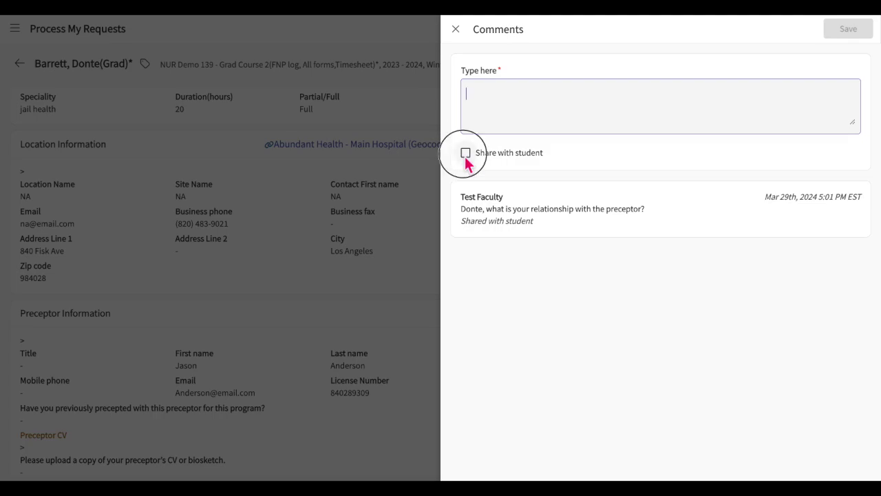
left_click(466, 163)
left_click(470, 169)
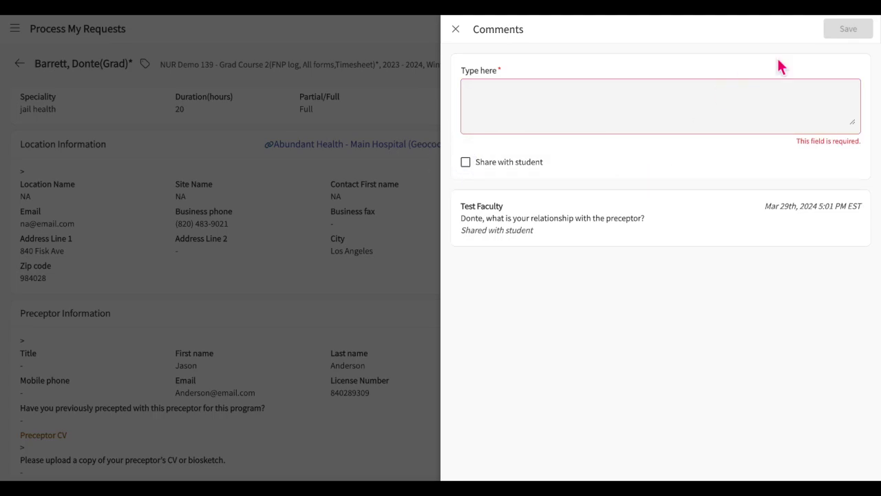
left_click(455, 29)
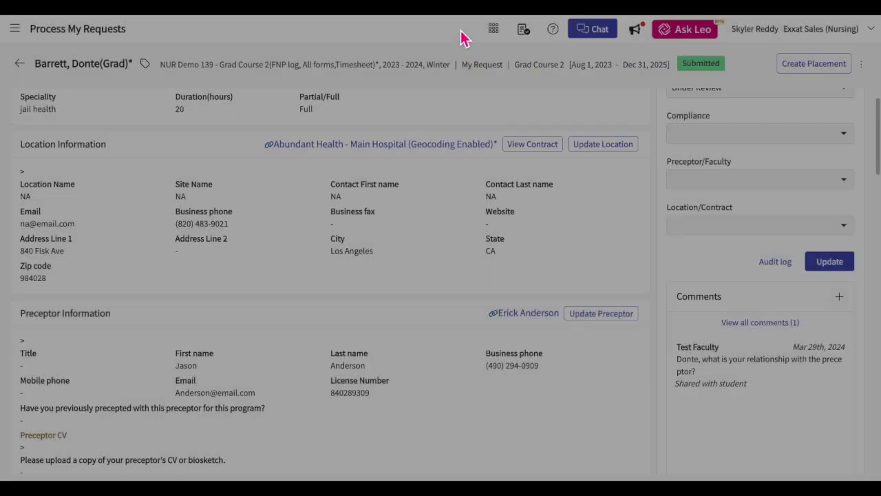
View the request's audit log of status changes and close it.
scroll(685, 198, "up", 1)
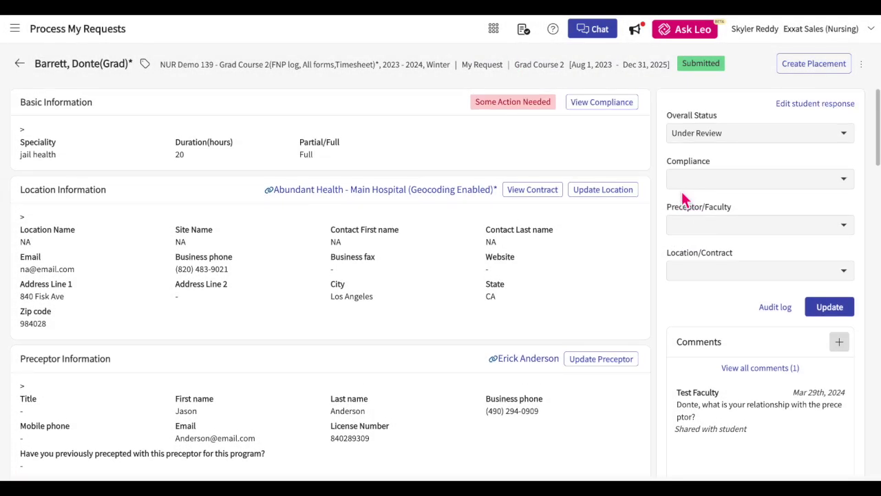
left_click(778, 313)
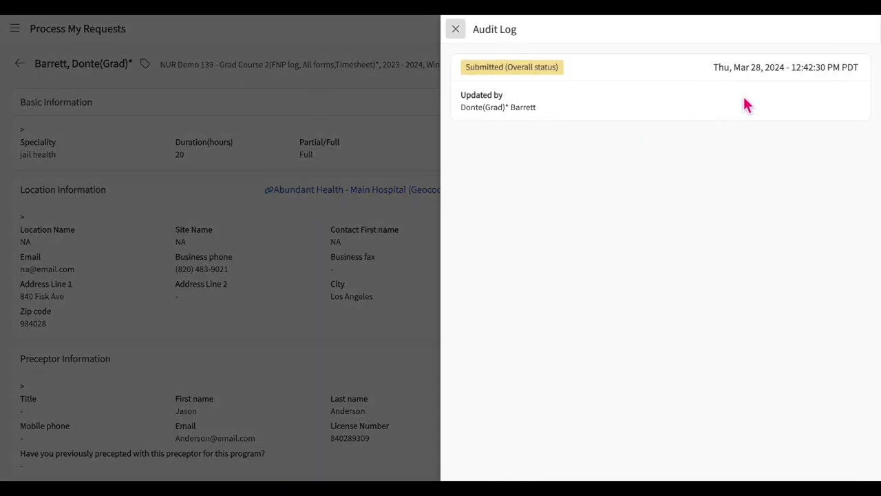
left_click(456, 30)
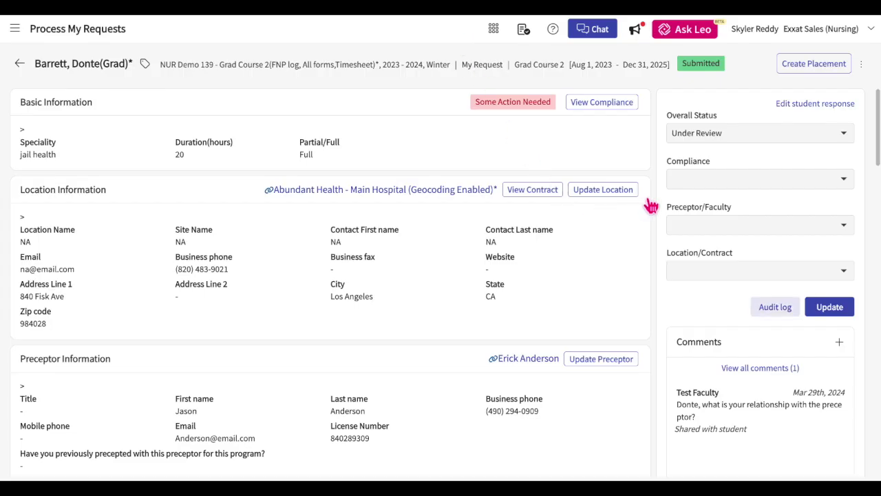
Open the student response for editing, save it as it is, and return to the request.
left_click(821, 105)
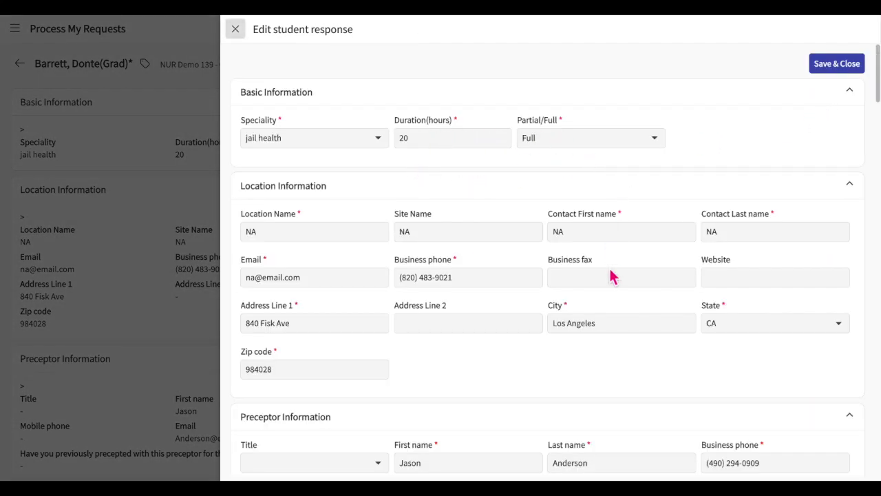
left_click(835, 71)
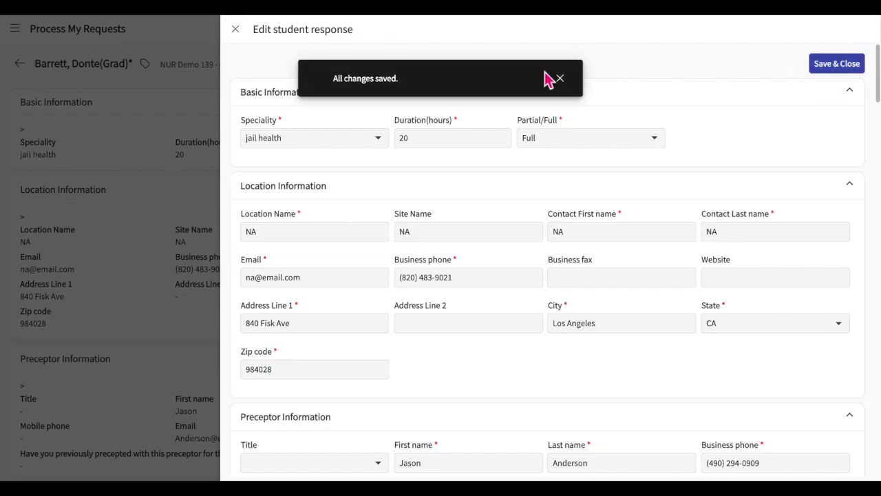
left_click(235, 29)
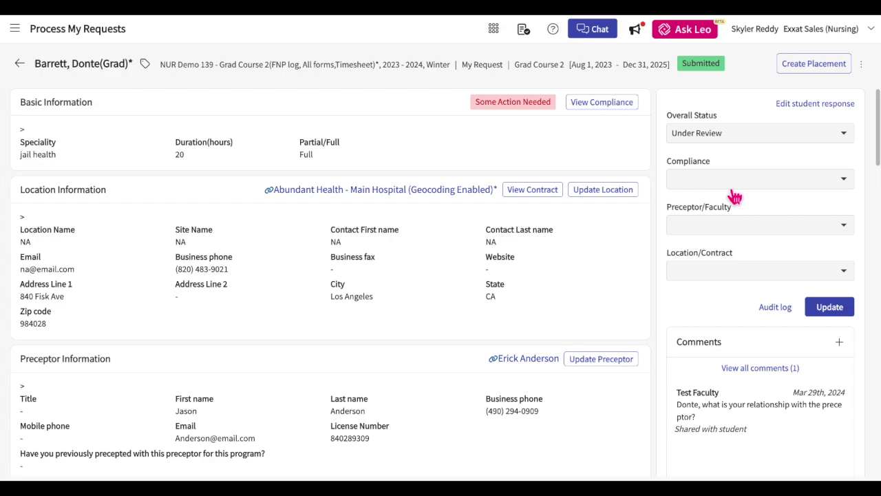
Look at moving the request to Rotation 1 of the 2024 - 2025, Spring offering and at the Delete option, without applying either.
left_click(861, 65)
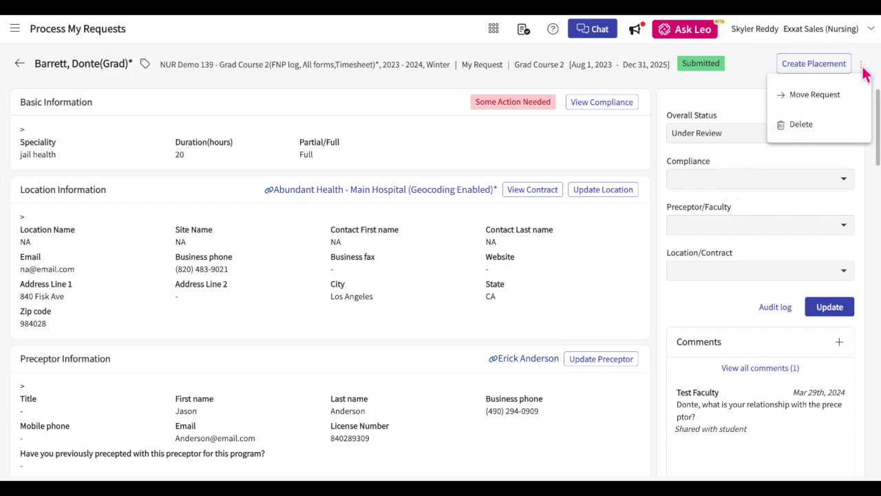
left_click(819, 95)
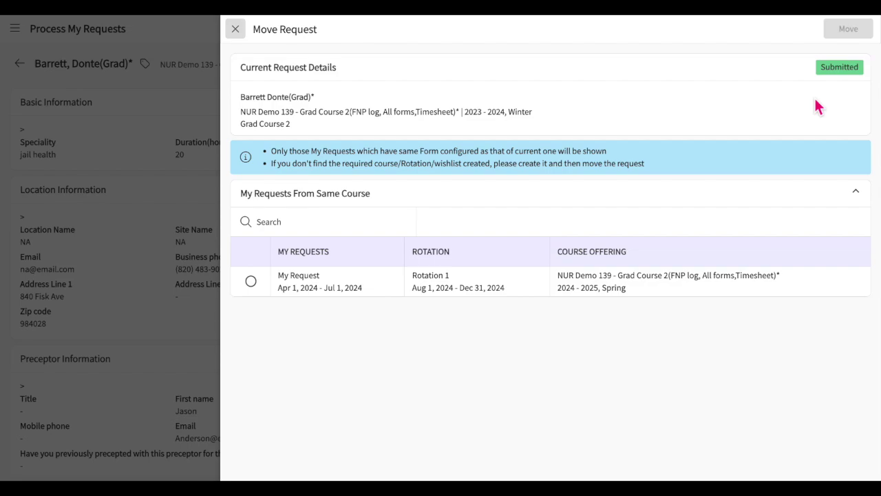
left_click(254, 282)
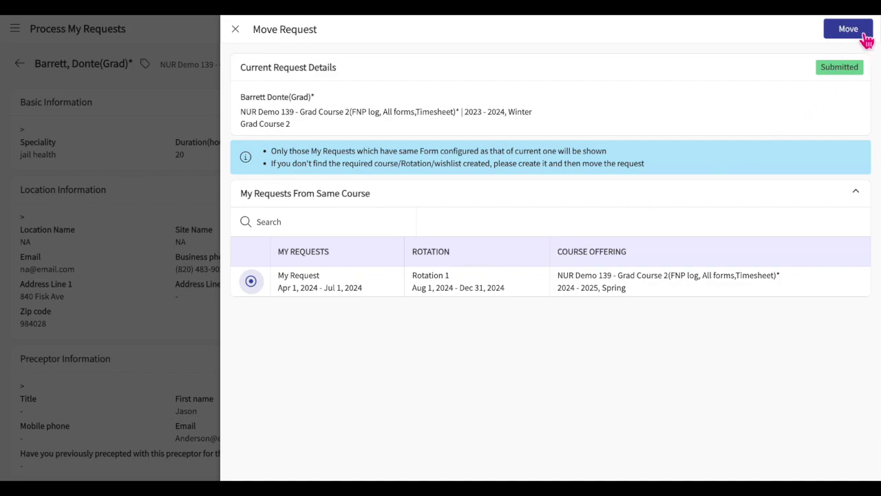
left_click(235, 29)
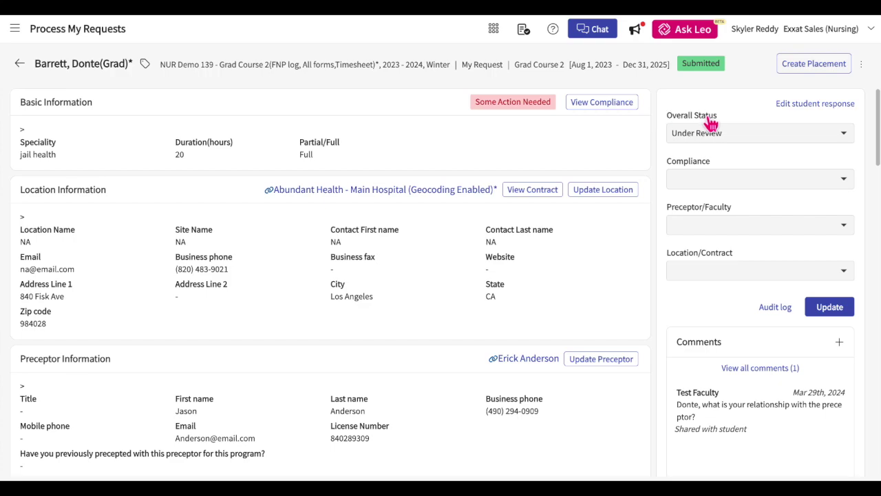
left_click(861, 64)
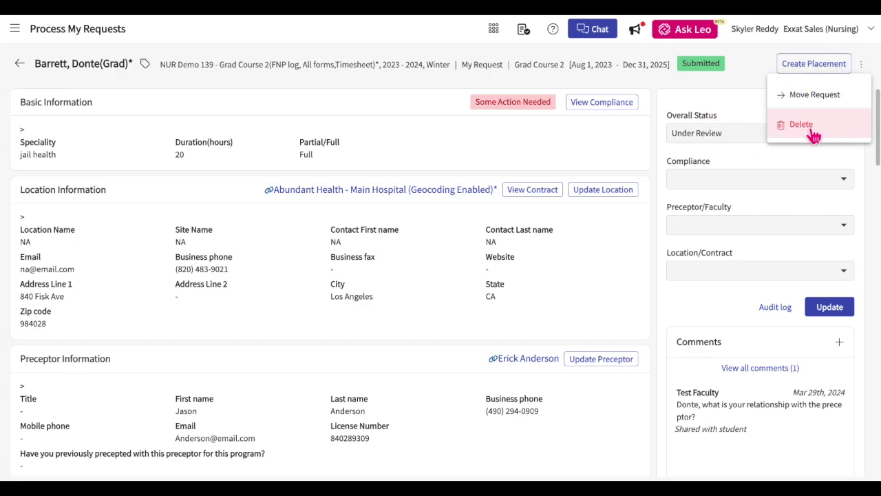
left_click(766, 174)
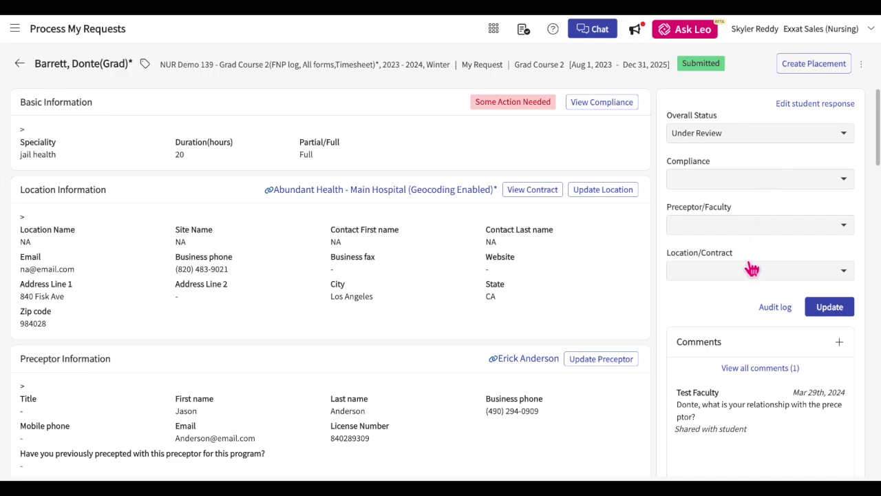
Set the request's overall status to Placement Confirmed, update it, and confirm the placement.
left_click(747, 133)
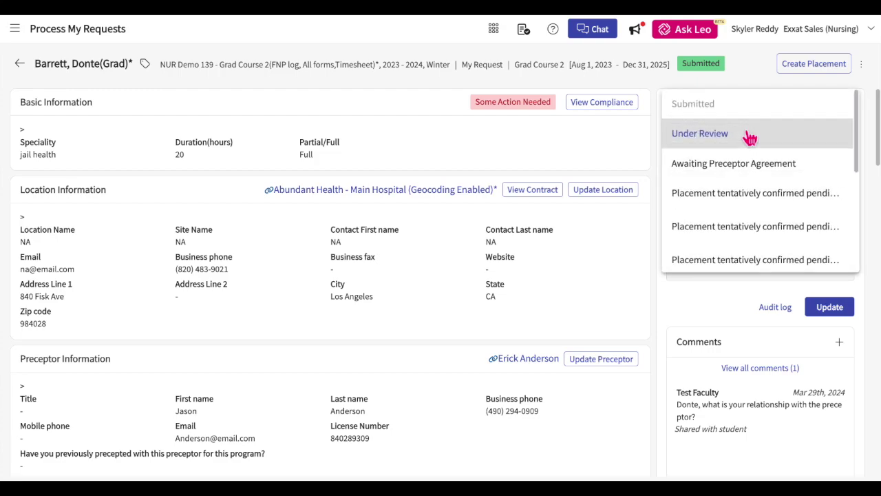
scroll(757, 207, "down", 5)
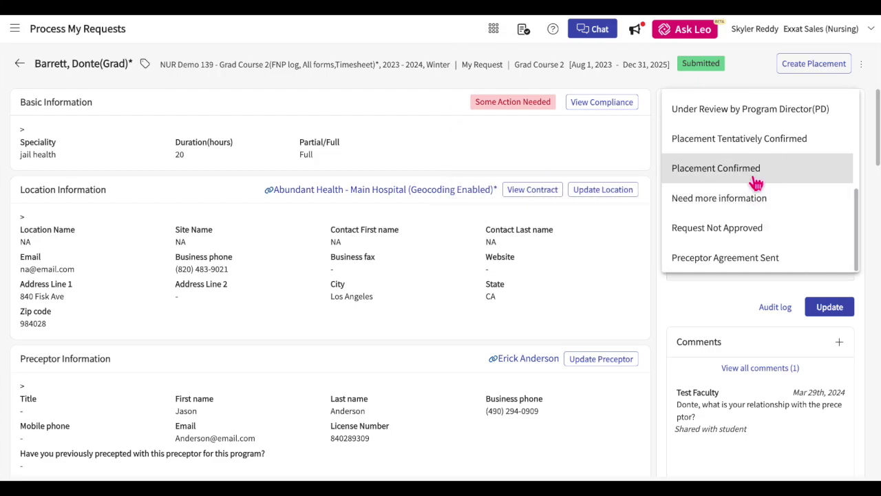
left_click(754, 180)
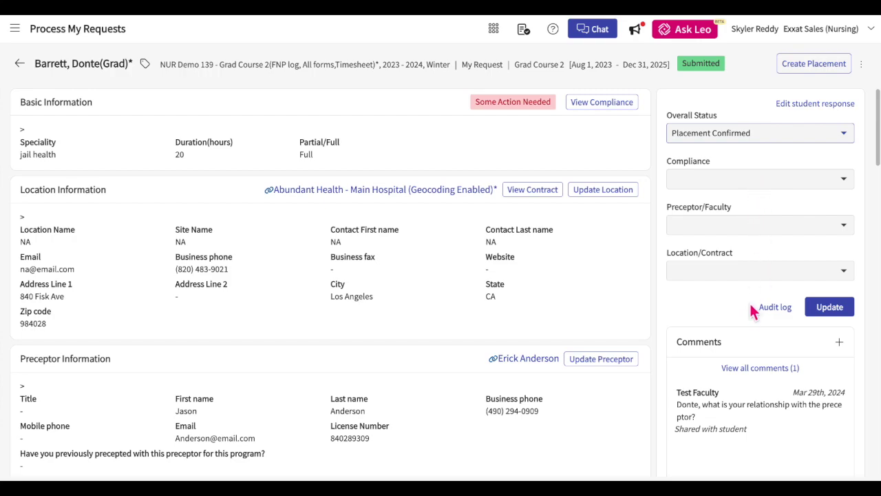
left_click(827, 311)
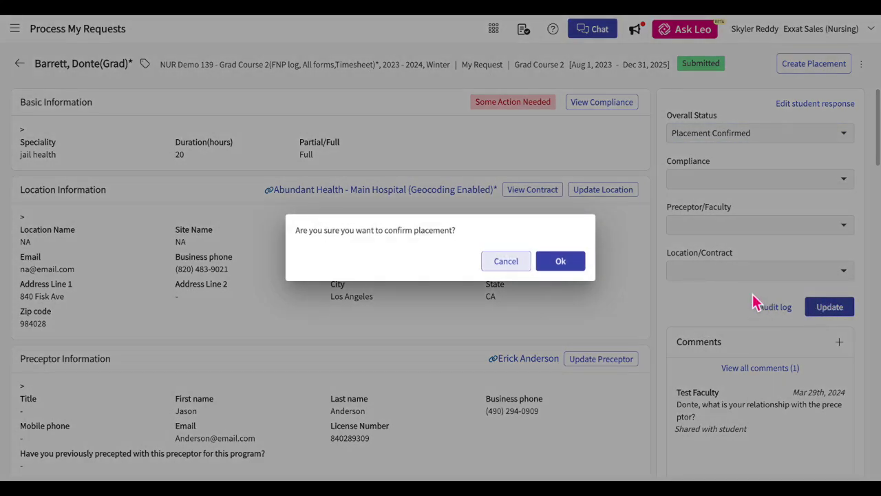
left_click(570, 269)
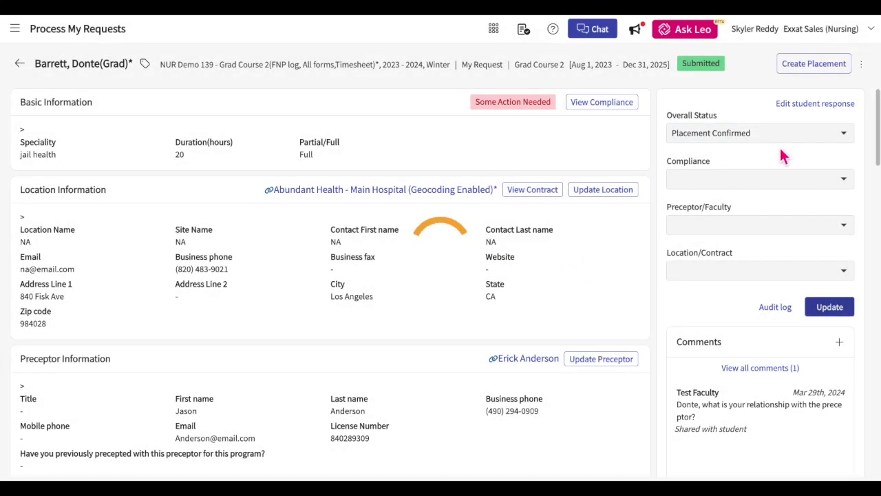
Start creating a placement for the request, view its course offering and rotation details, and close it.
left_click(819, 68)
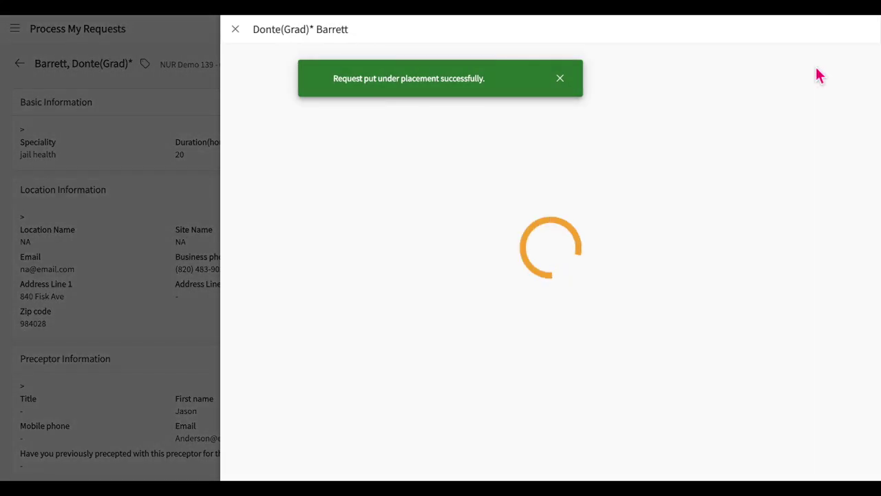
left_click(560, 80)
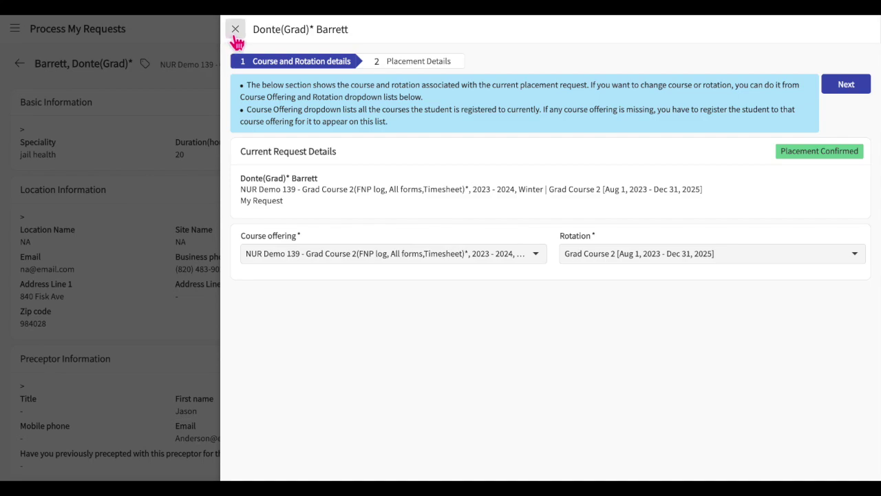
left_click(235, 30)
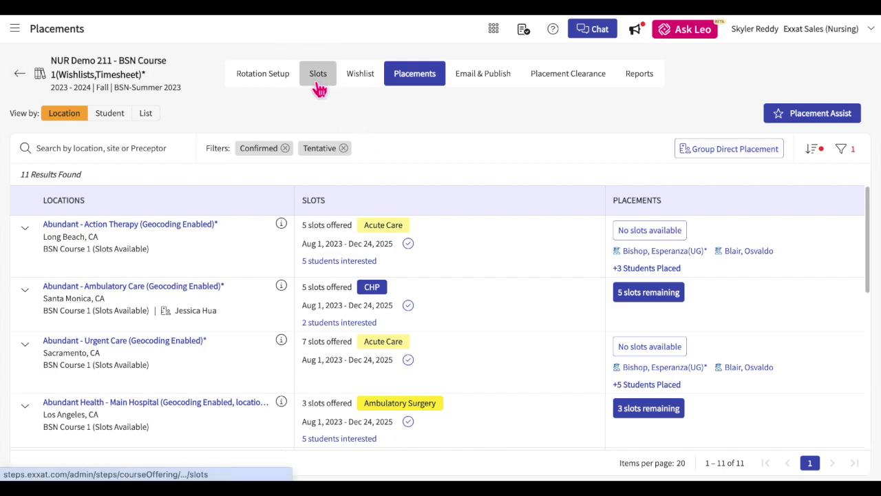
In the NUR Demo 211 course's slots, view the students interested in the Abundant Health - Main Hospital Ambulatory Surgery slot.
left_click(311, 85)
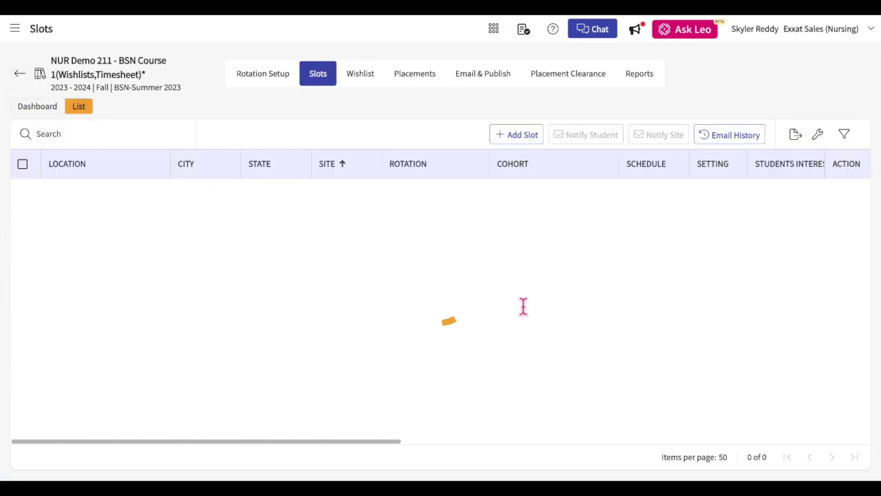
scroll(523, 306, "right", 10)
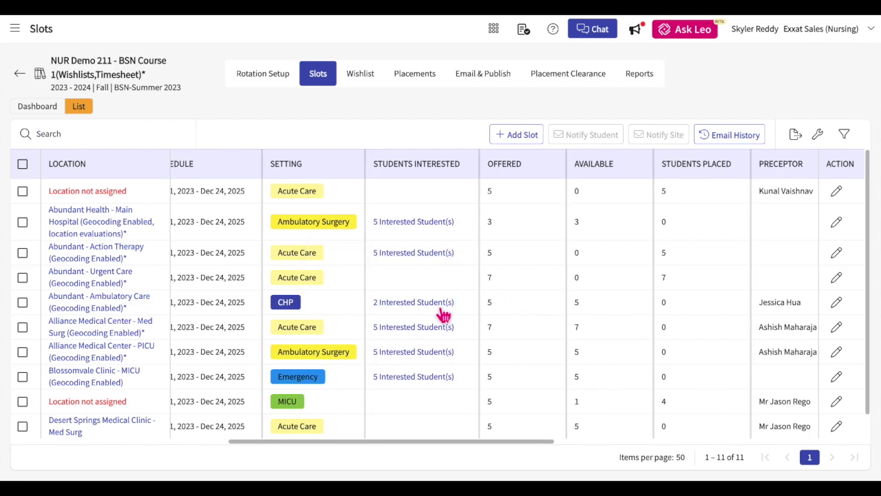
left_click(444, 227)
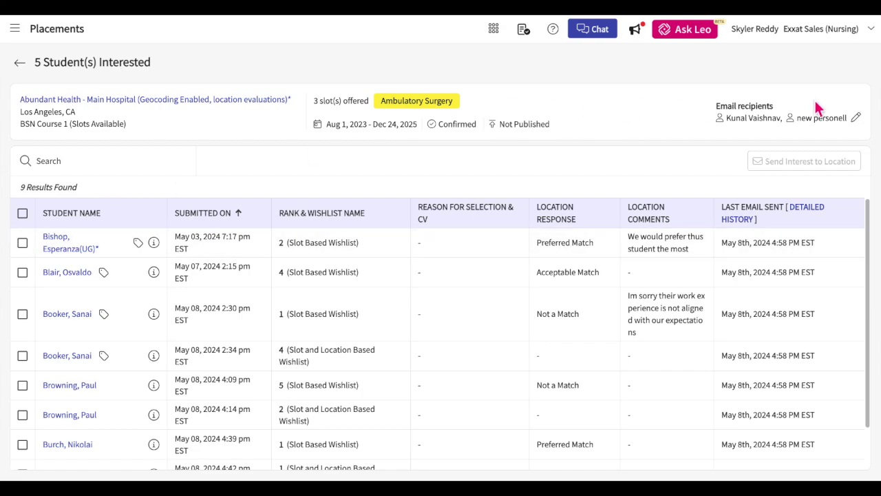
Remove the clinical preceptor from the slot's email recipients and update the recipient list.
left_click(857, 119)
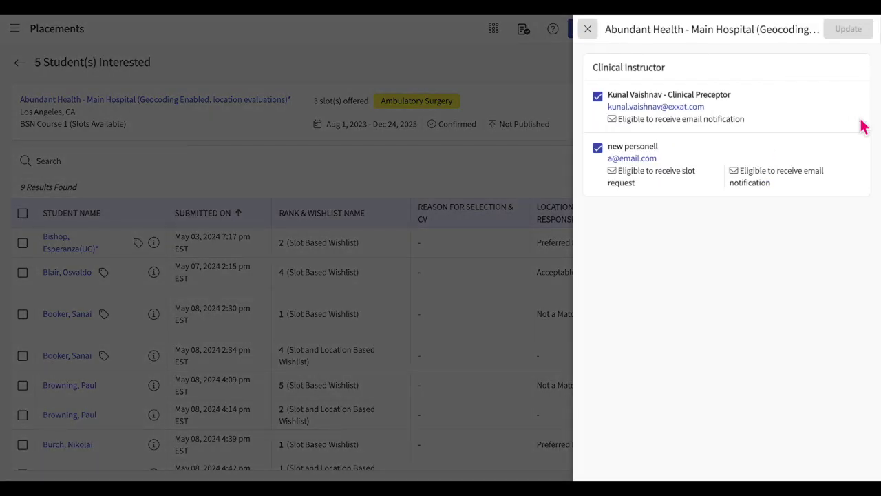
left_click(599, 100)
left_click(850, 31)
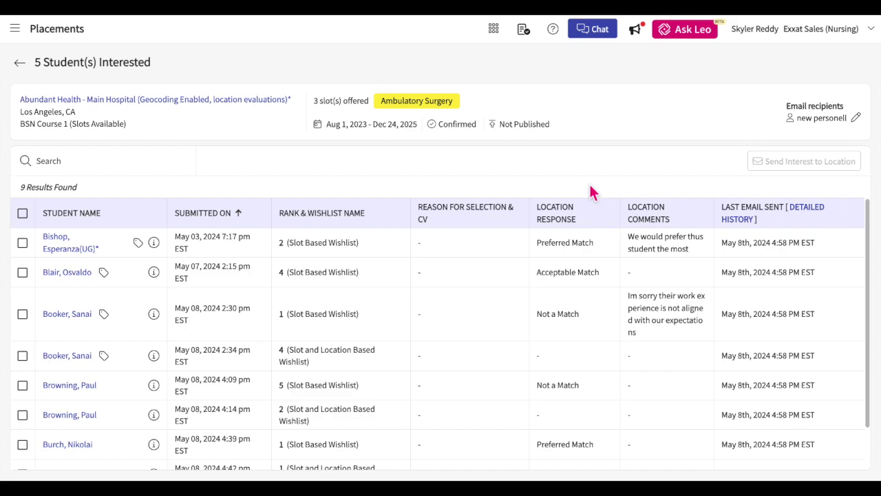
Select the second and third listed students and compose a Send Interest to Location email using the Student Interest in Location template.
scroll(362, 330, "down", 2)
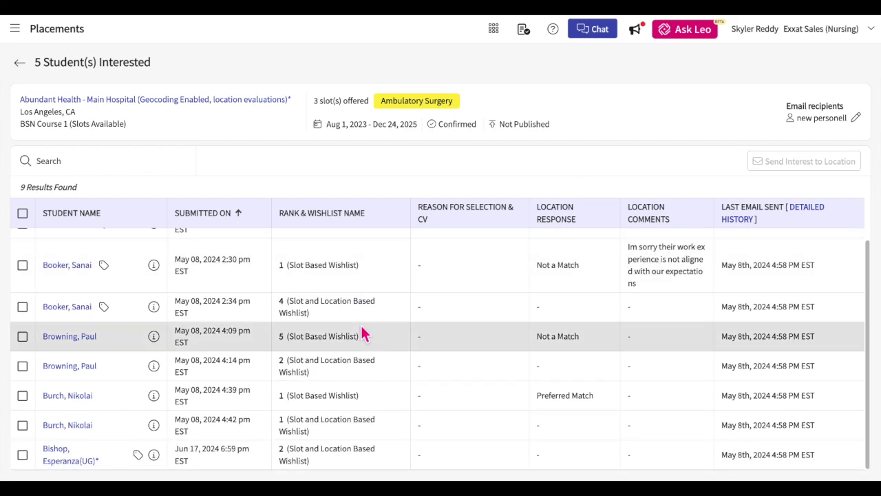
scroll(362, 334, "up", 2)
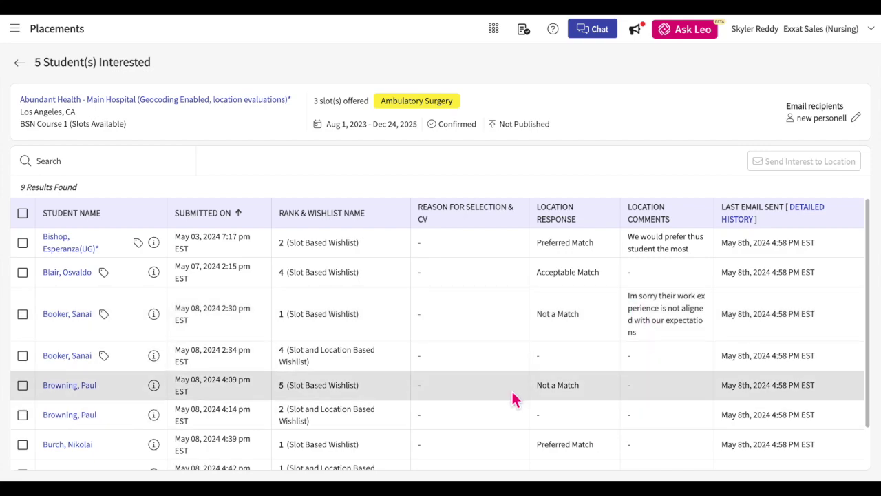
left_click(23, 273)
left_click(29, 318)
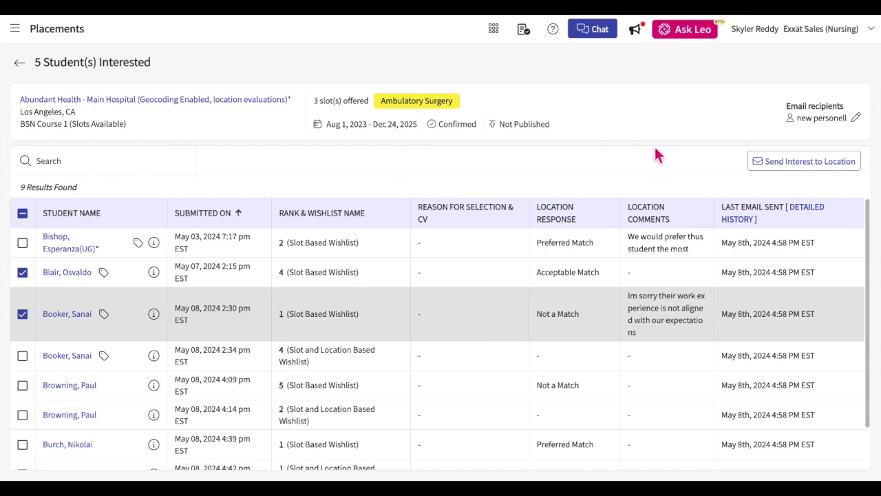
left_click(787, 162)
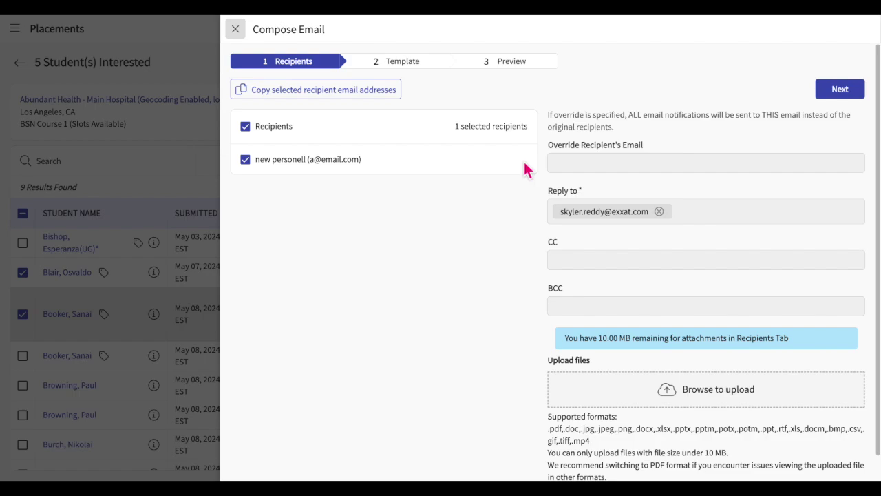
left_click(841, 90)
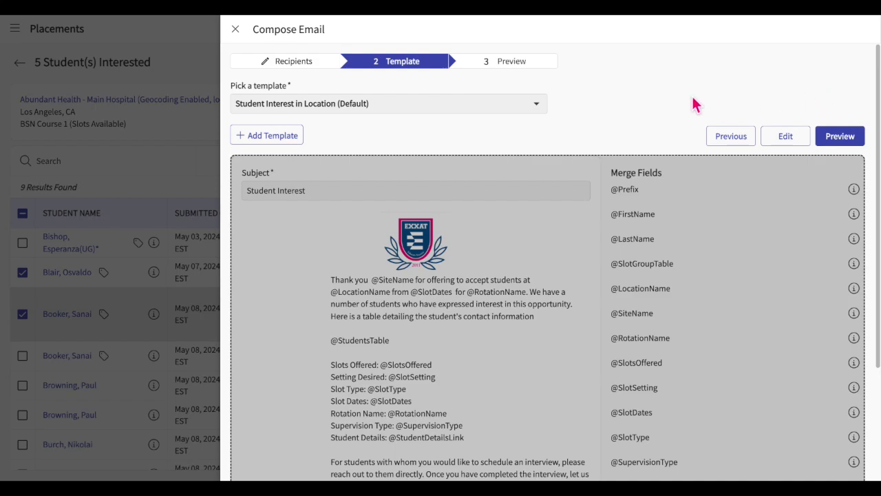
left_click(481, 108)
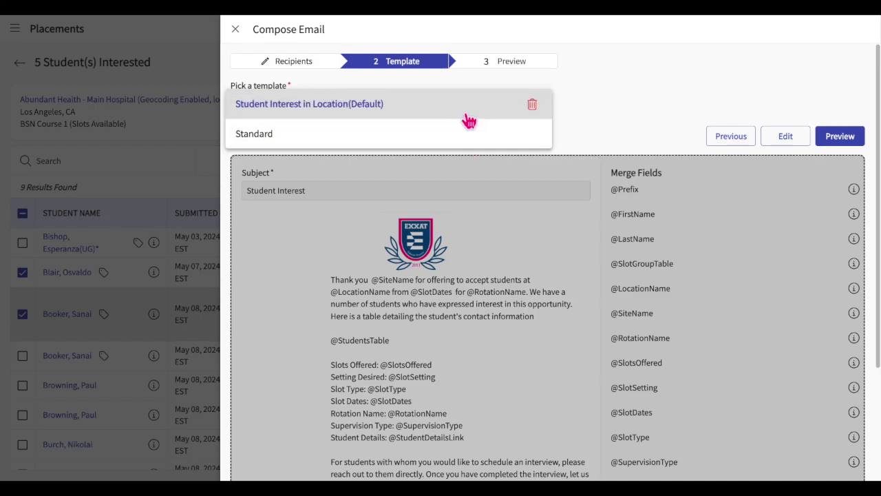
left_click(467, 119)
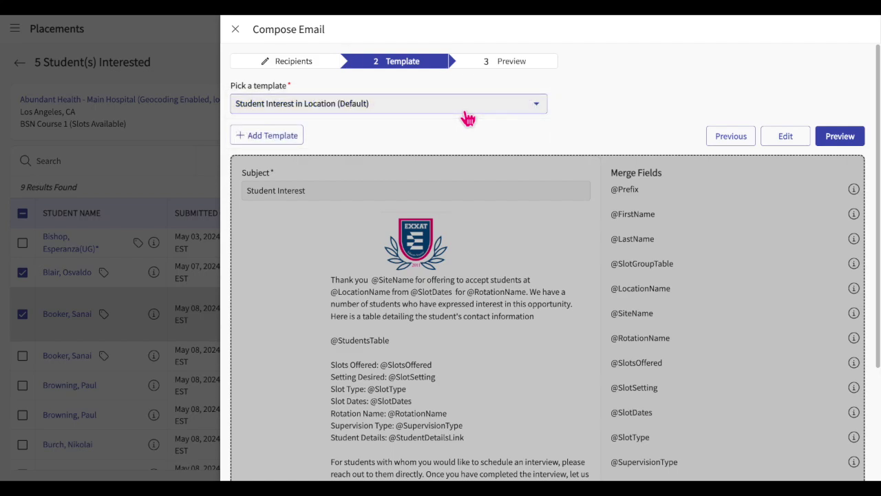
Draft a template named New with subject New and the Exxat logo on the footer, and close it without saving.
left_click(291, 139)
left_click(352, 96)
type("New")
left_click(335, 151)
type("New")
left_click(627, 153)
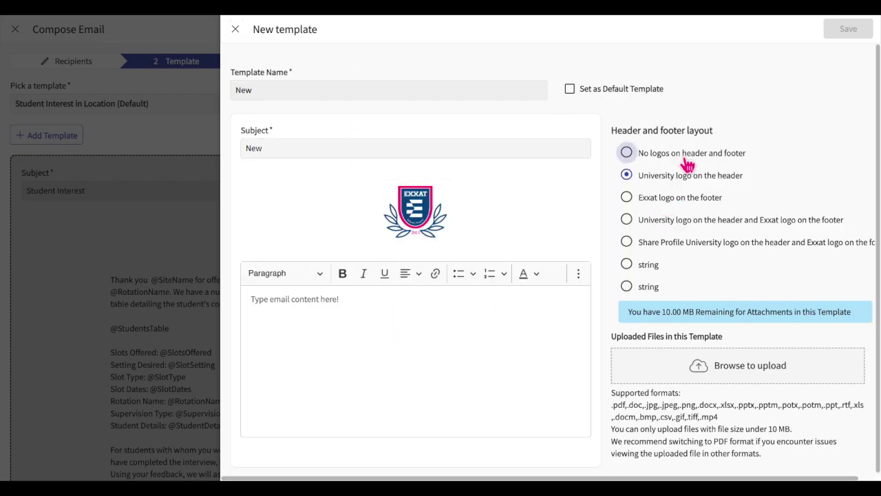
left_click(680, 199)
left_click(434, 292)
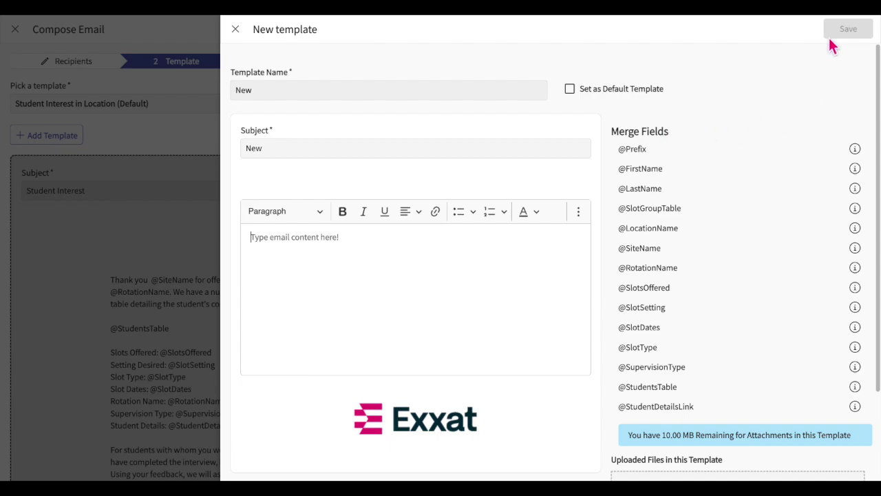
left_click(235, 29)
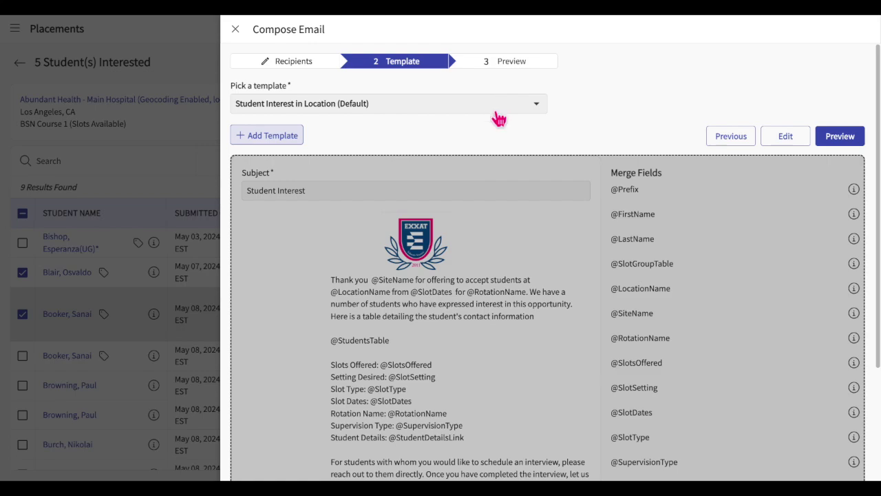
Open the Student Interest in Location template for editing, review its body text, and save it as the default template.
left_click(494, 110)
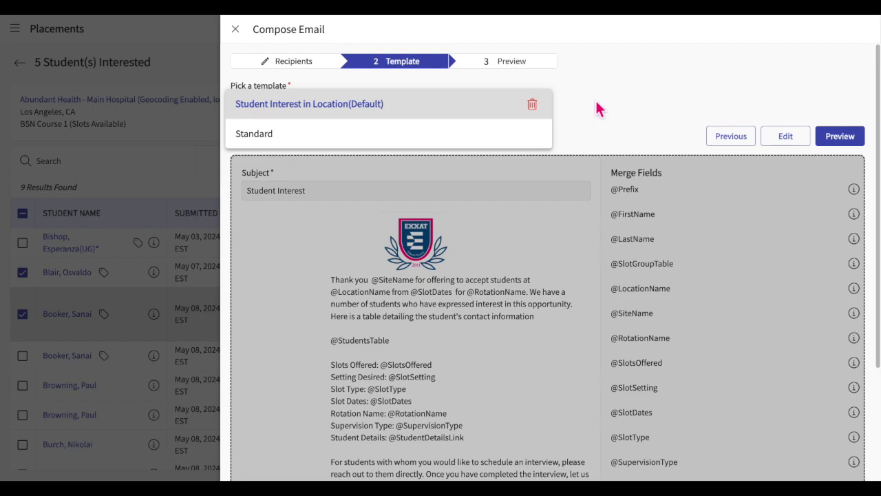
left_click(475, 112)
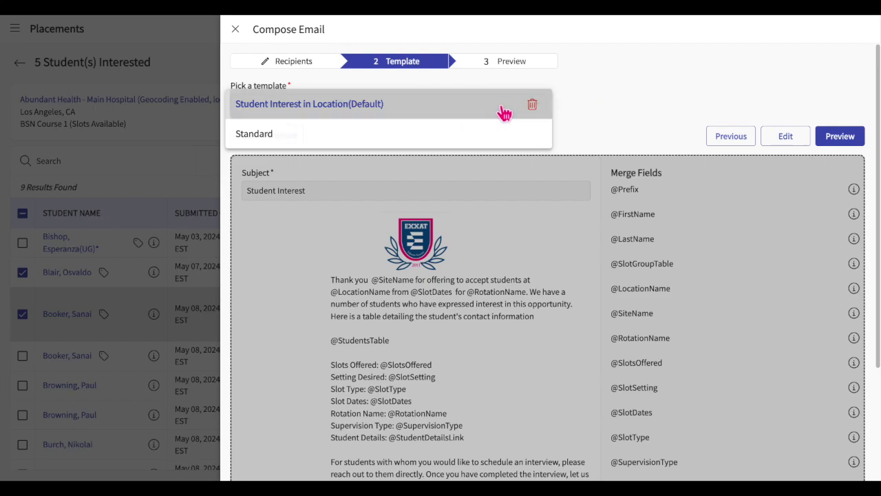
left_click(795, 143)
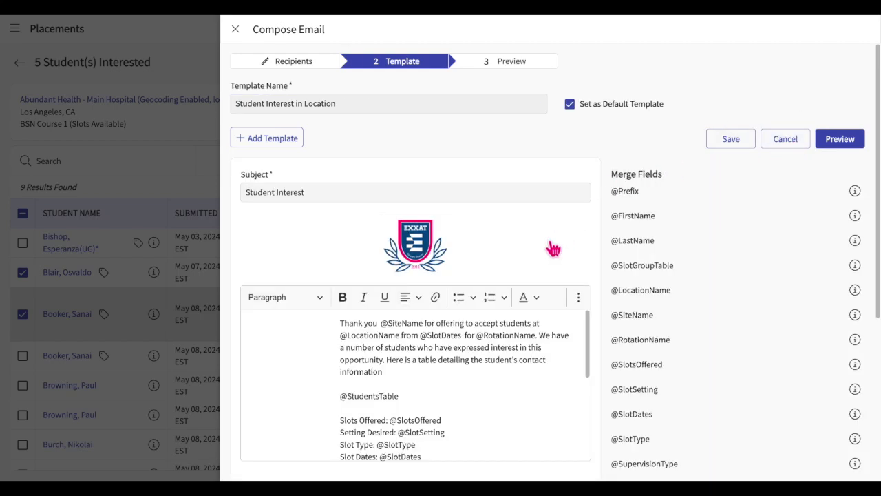
scroll(550, 249, "down", 2)
scroll(551, 249, "up", 2)
left_click(731, 139)
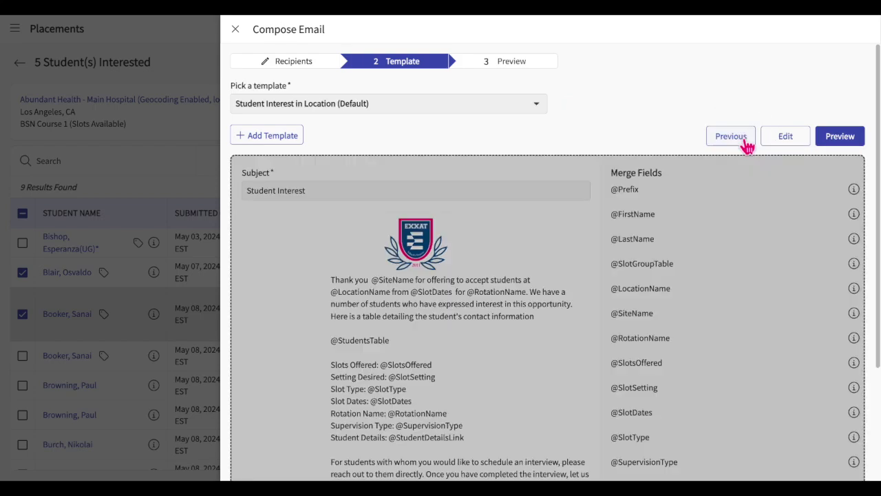
Preview the Student Interest email and send it to the location.
left_click(841, 139)
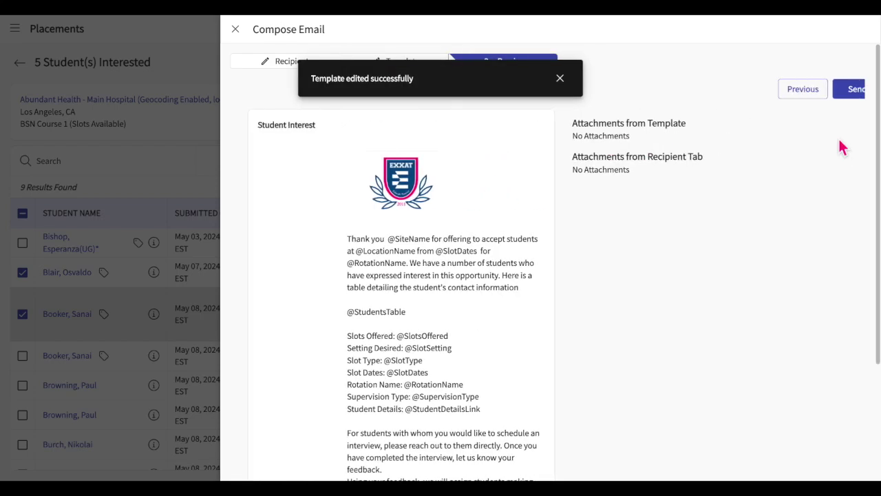
left_click(561, 80)
left_click(840, 89)
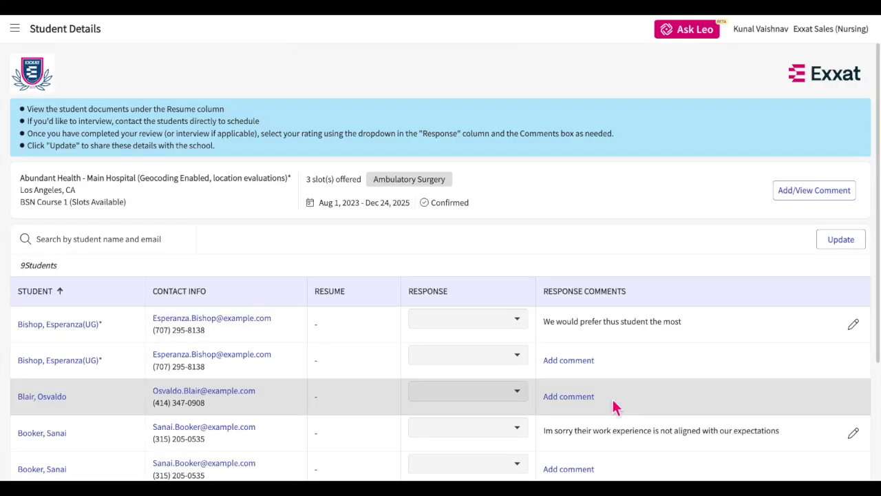
On the location's Student Details page, set the first student's response to Preferred Match and choose a response for the fourth row.
left_click(522, 331)
left_click(511, 351)
scroll(506, 357, "down", 1)
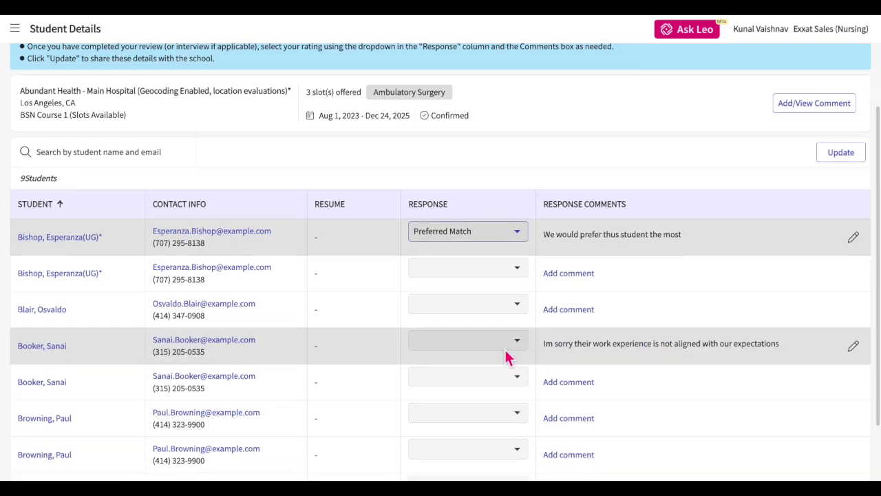
left_click(505, 344)
left_click(493, 395)
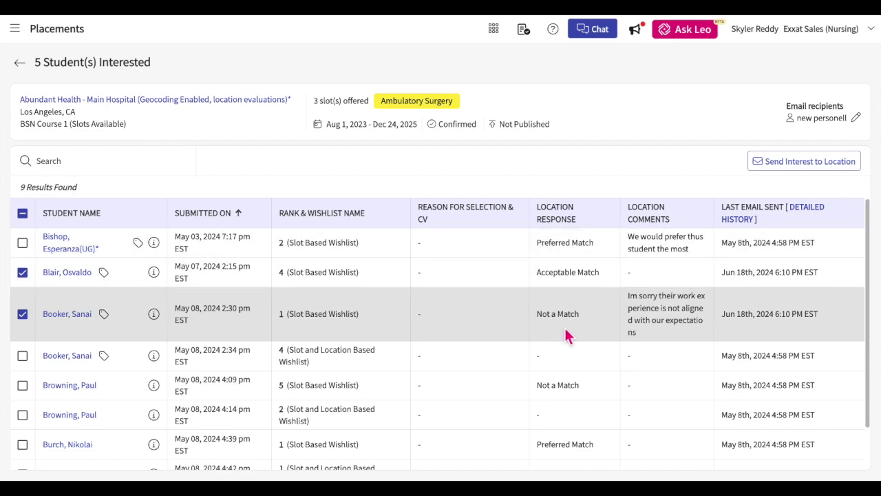
left_click(629, 123)
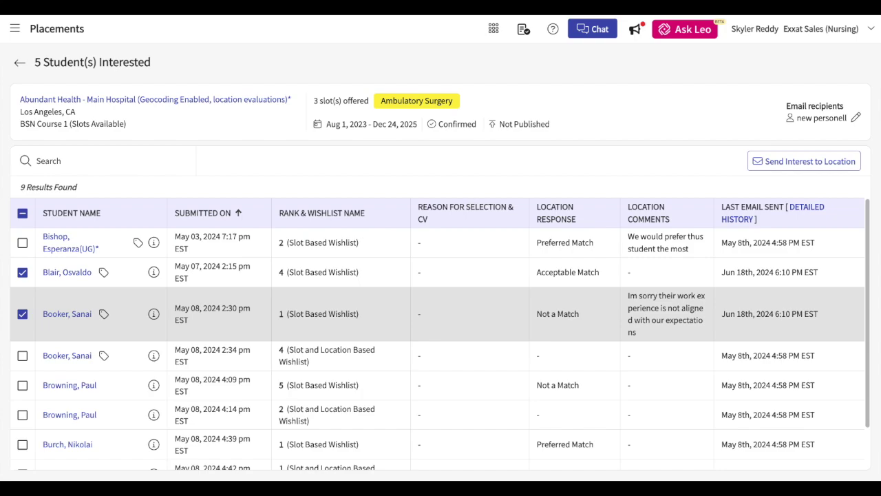